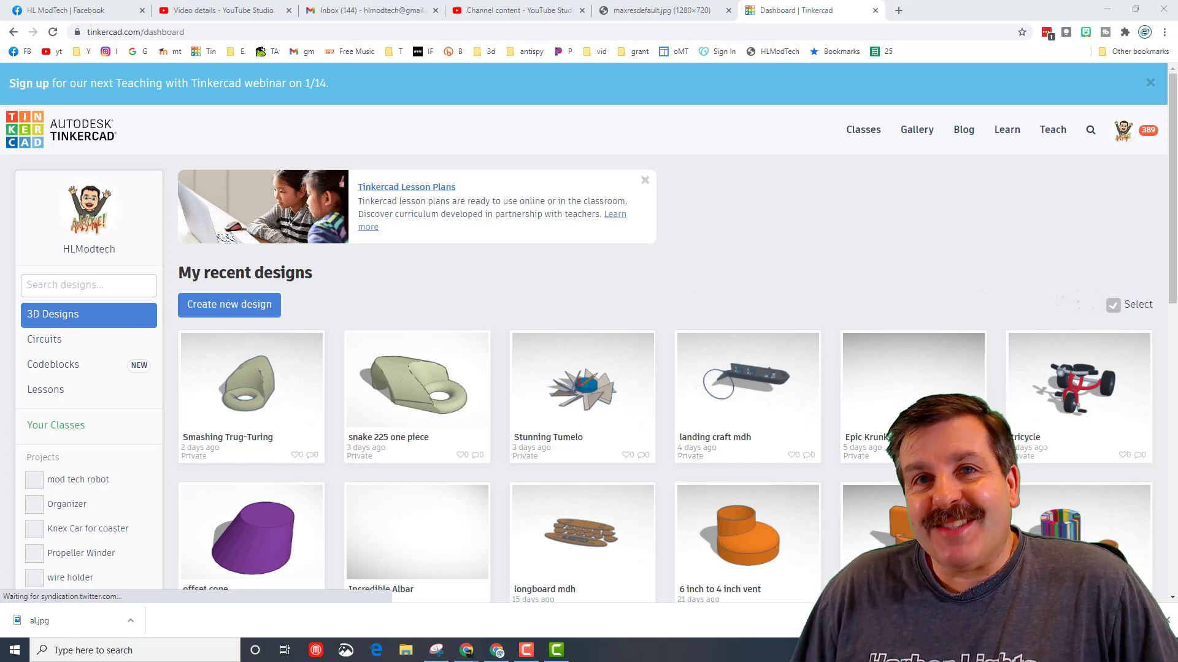
Step: Create a new blank 3D design from the dashboard, auto-named 'Smashing Lahdi'
click(231, 309)
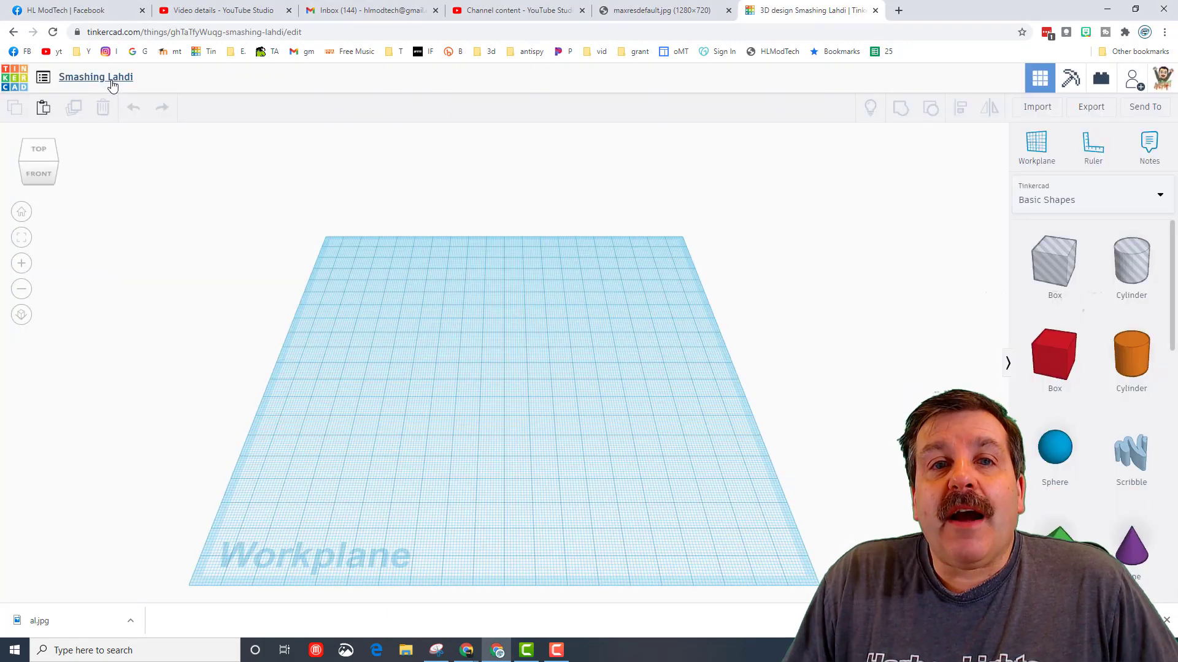
Step: Rename the design to 'bunker mdh' and orbit the empty workplane
click(97, 77)
text(bunk)
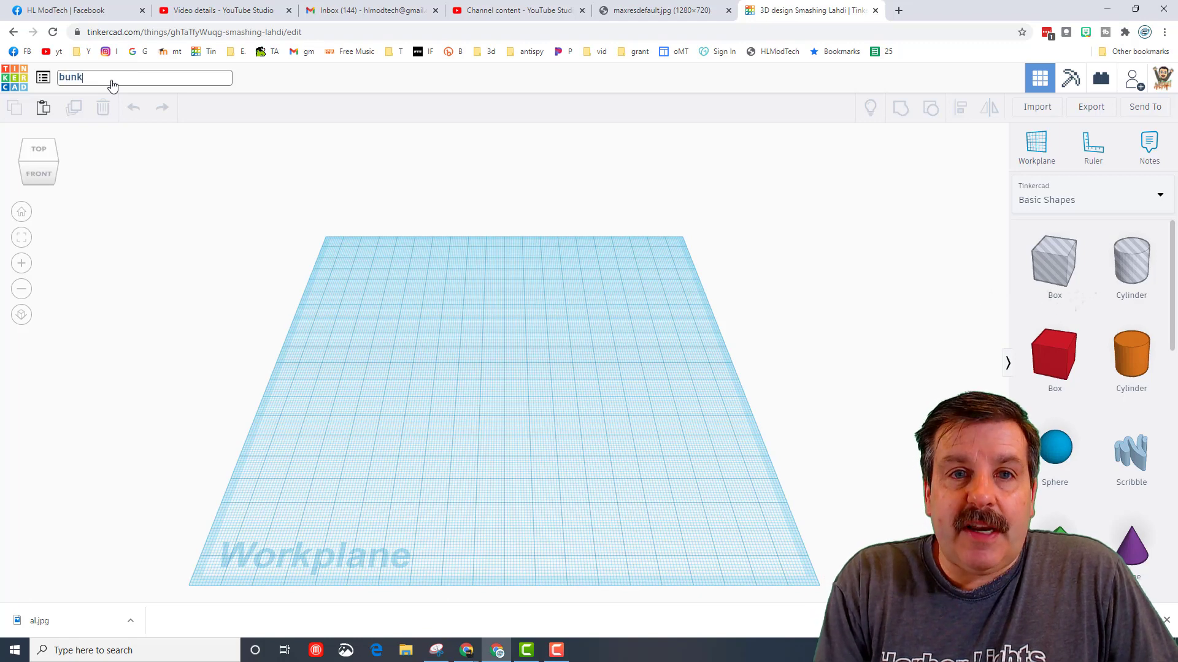
text(er mdh)
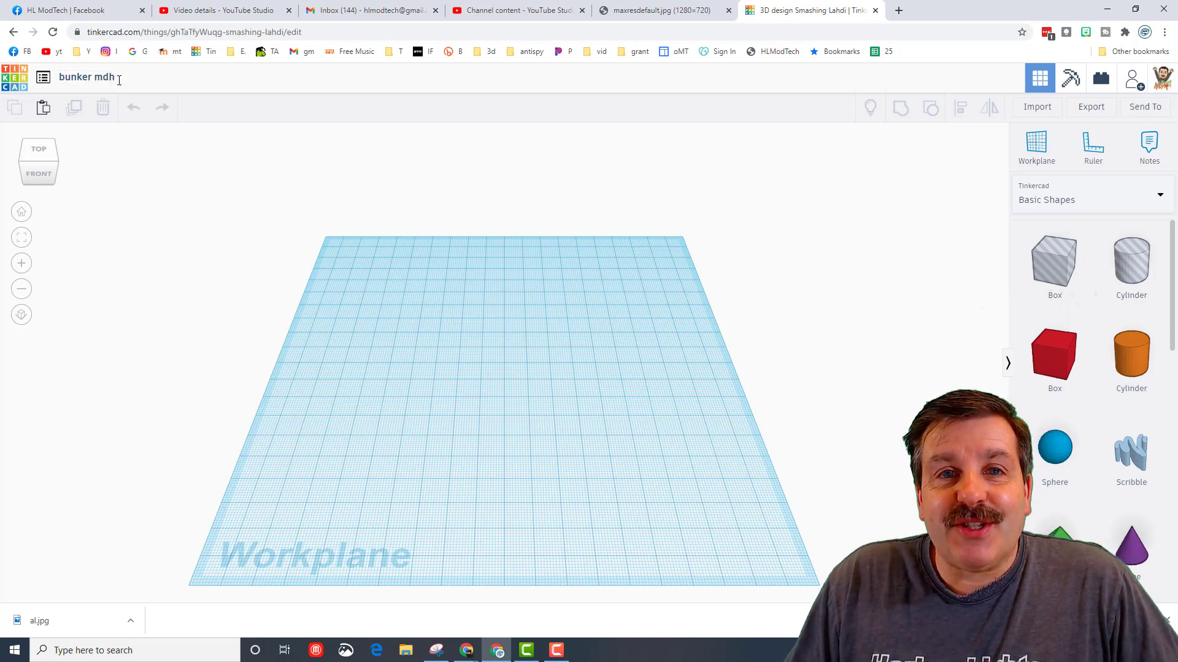
key(Return)
right_drag(386, 336, 322, 343)
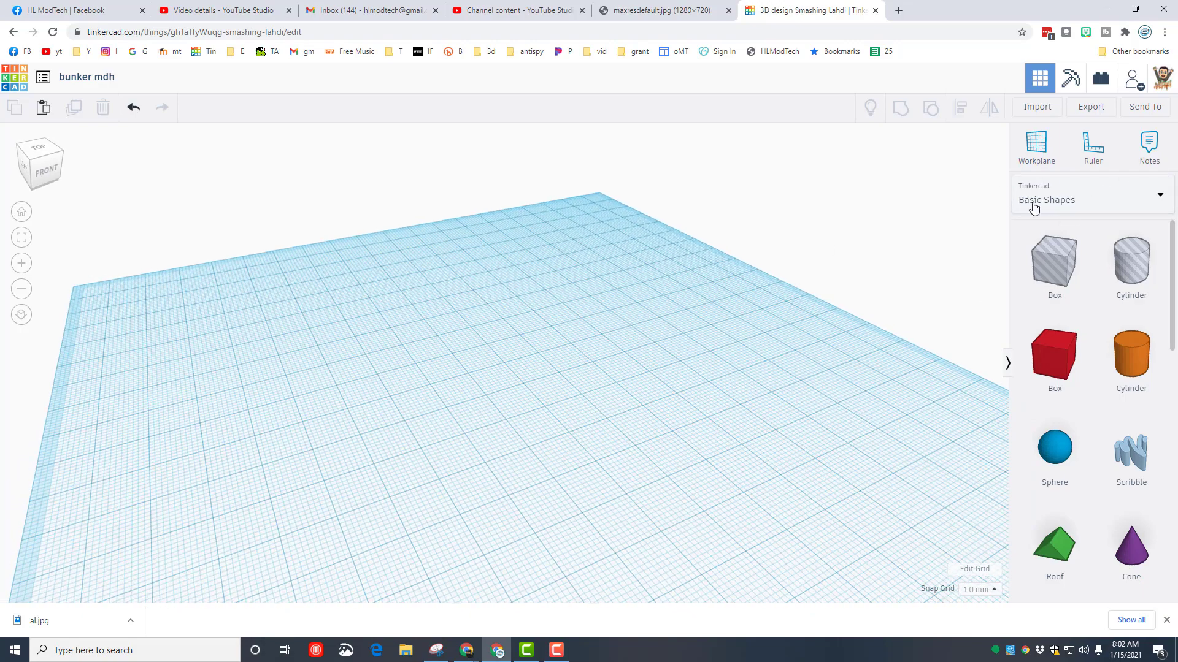
Step: Place a BrickWall from Shape Generators > All on the workplane
click(1040, 199)
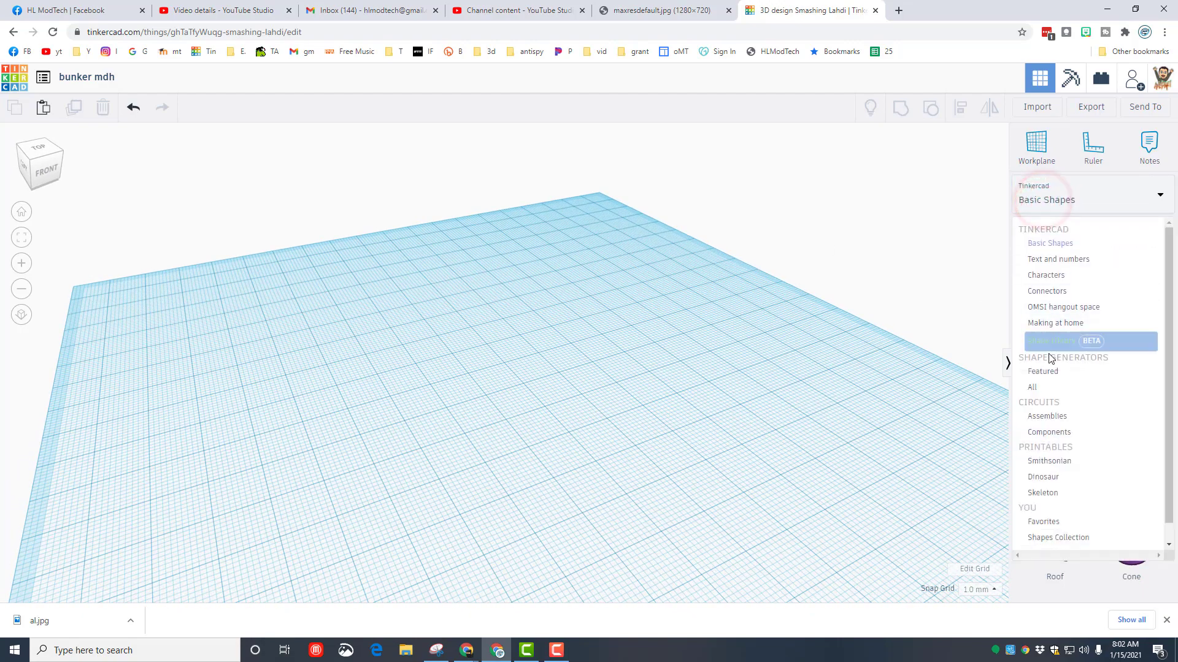
click(1034, 388)
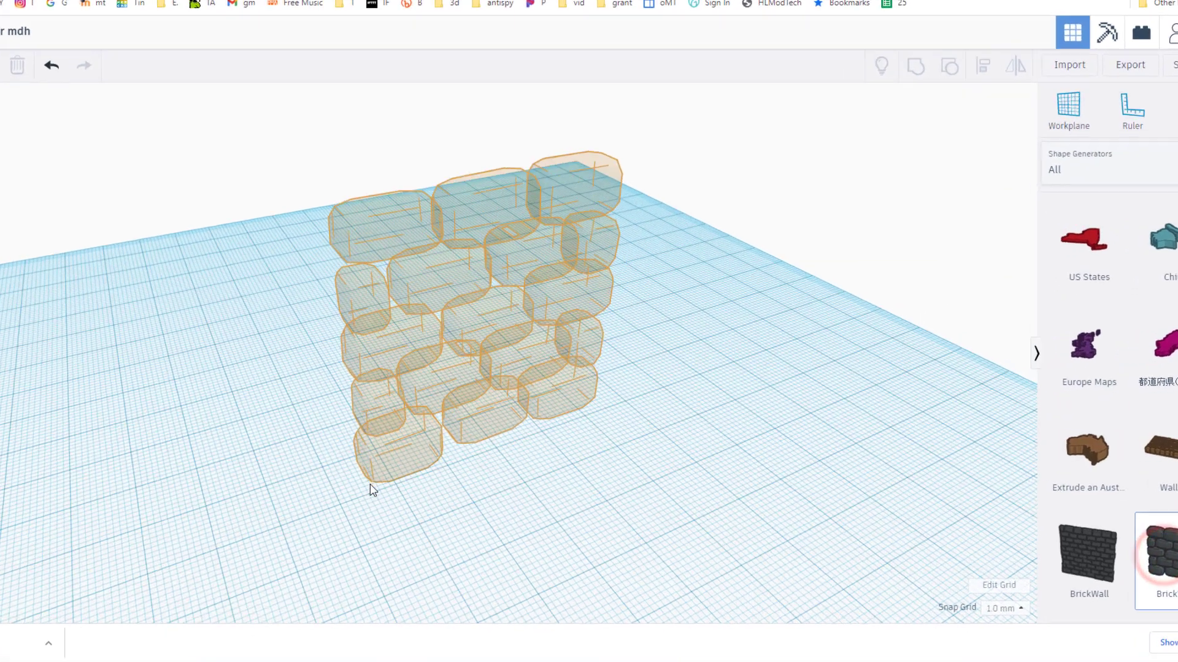
drag(1121, 548, 531, 507)
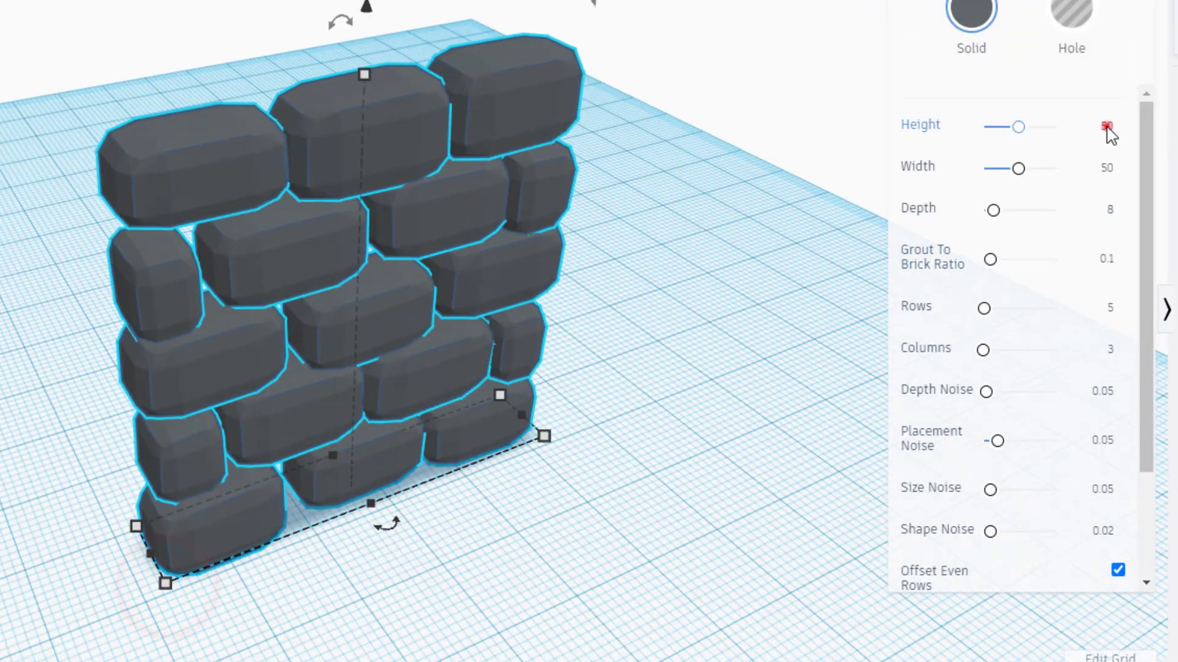
Step: Resize the brick wall to height 20, width 20 and depth 6
click(1107, 127)
key(Tab)
click(1107, 181)
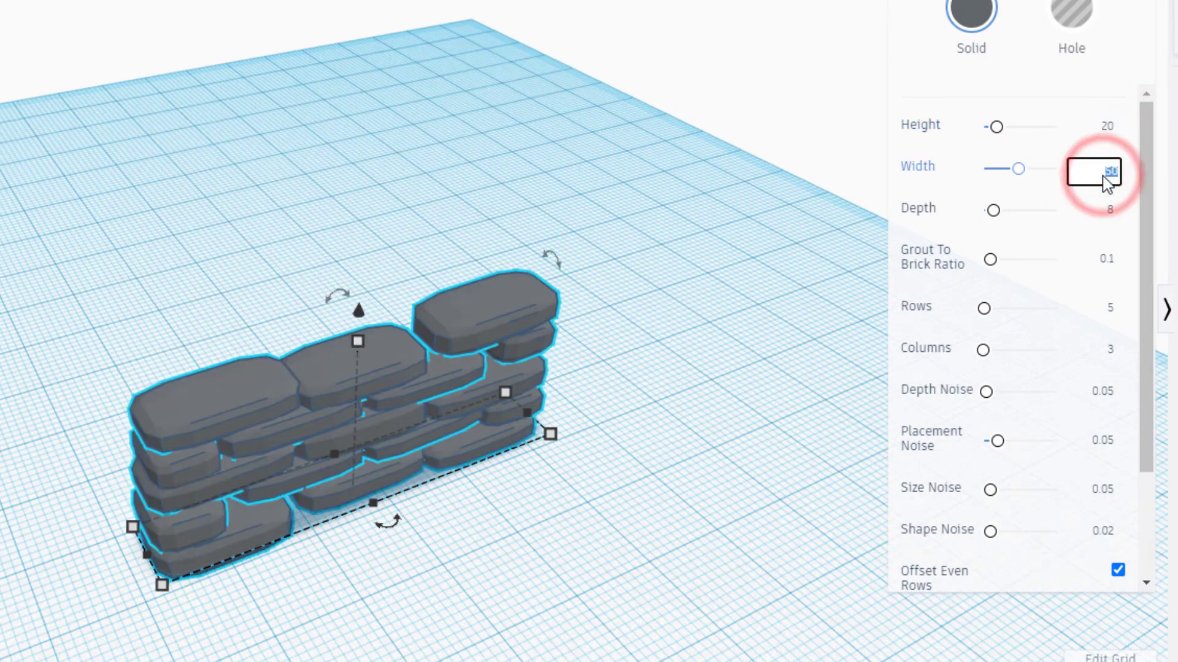
text(20)
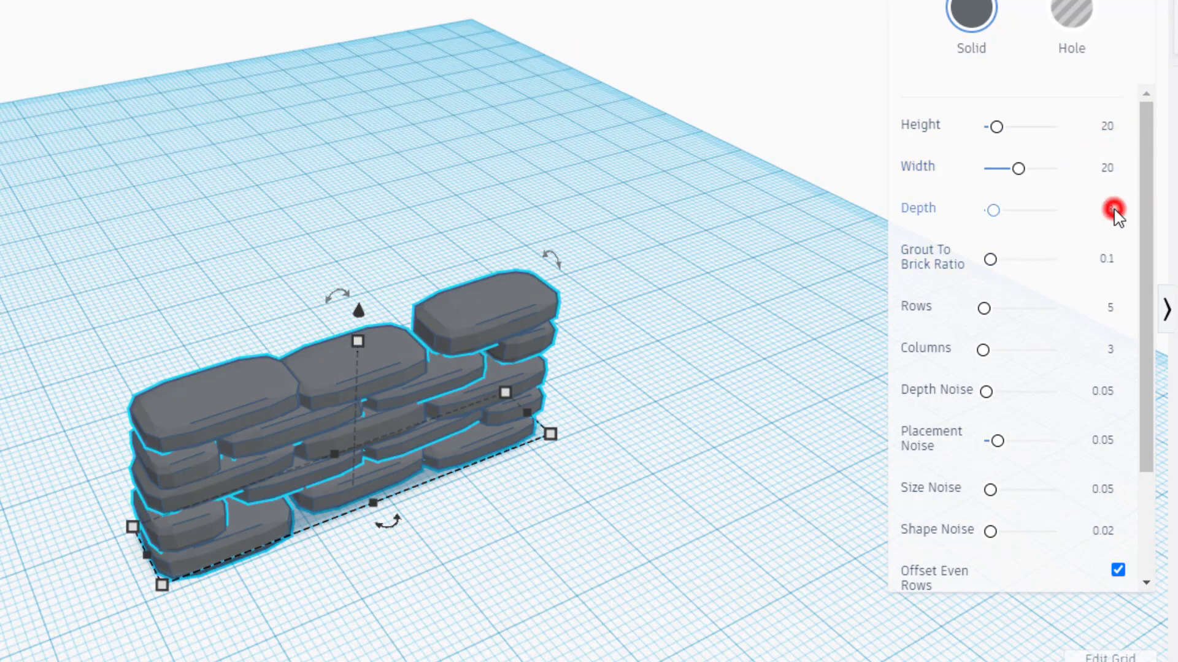
click(1113, 212)
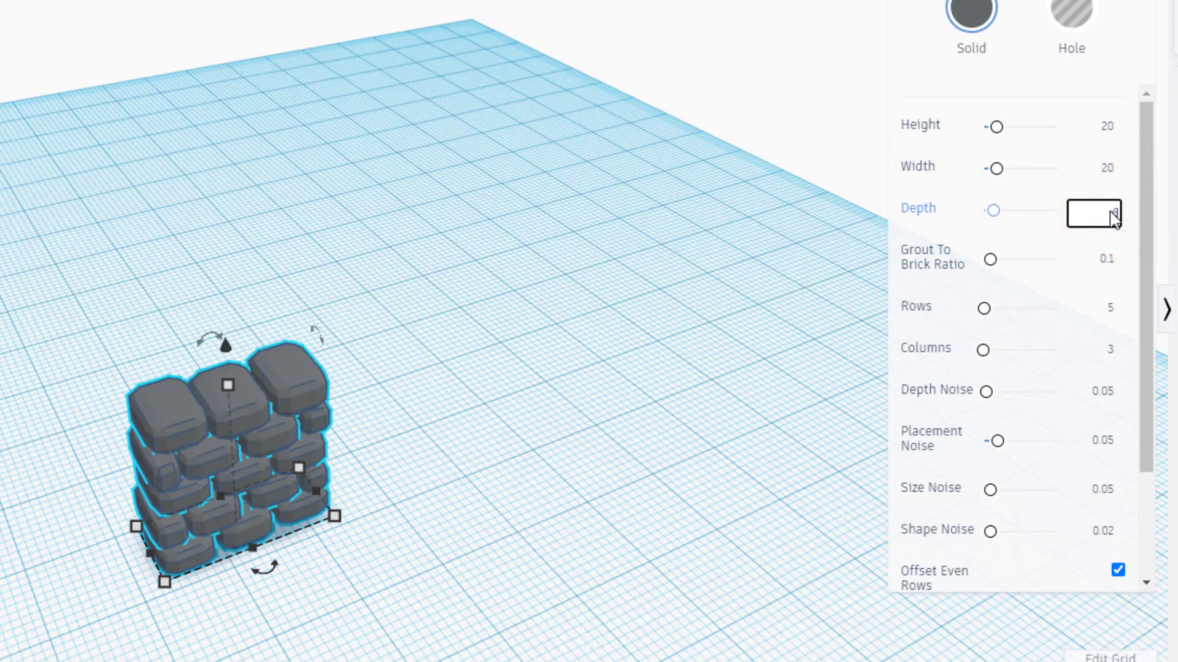
key(Return)
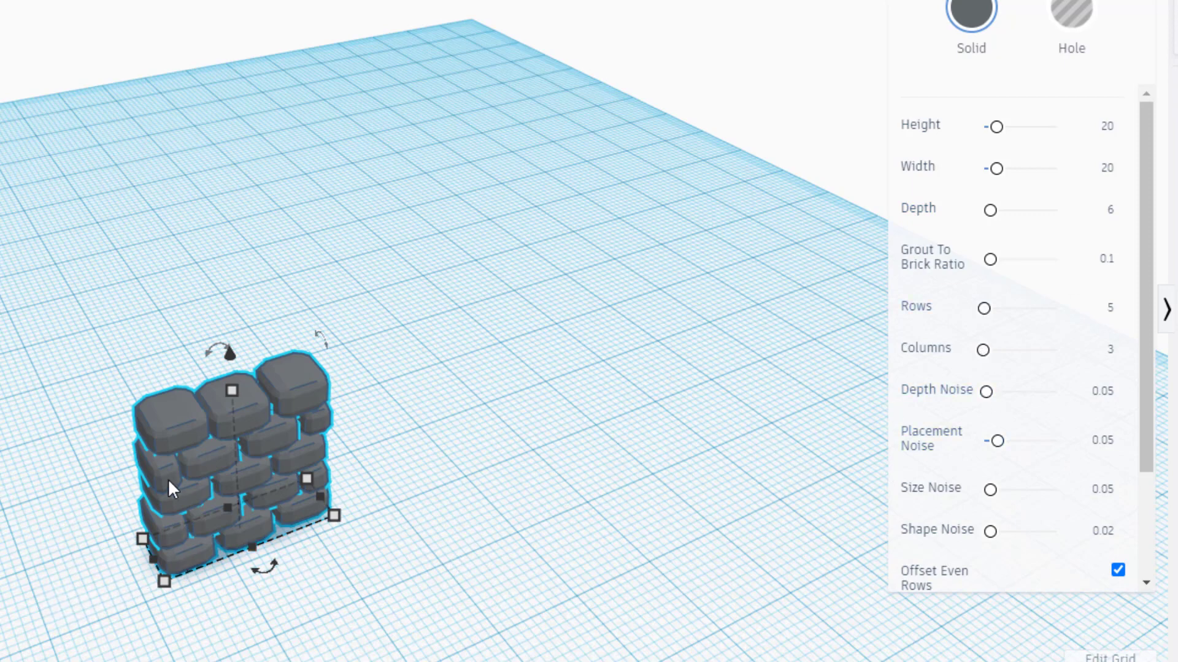
Step: Duplicate the brick wall and move the copy away from the original
click(327, 565)
click(258, 474)
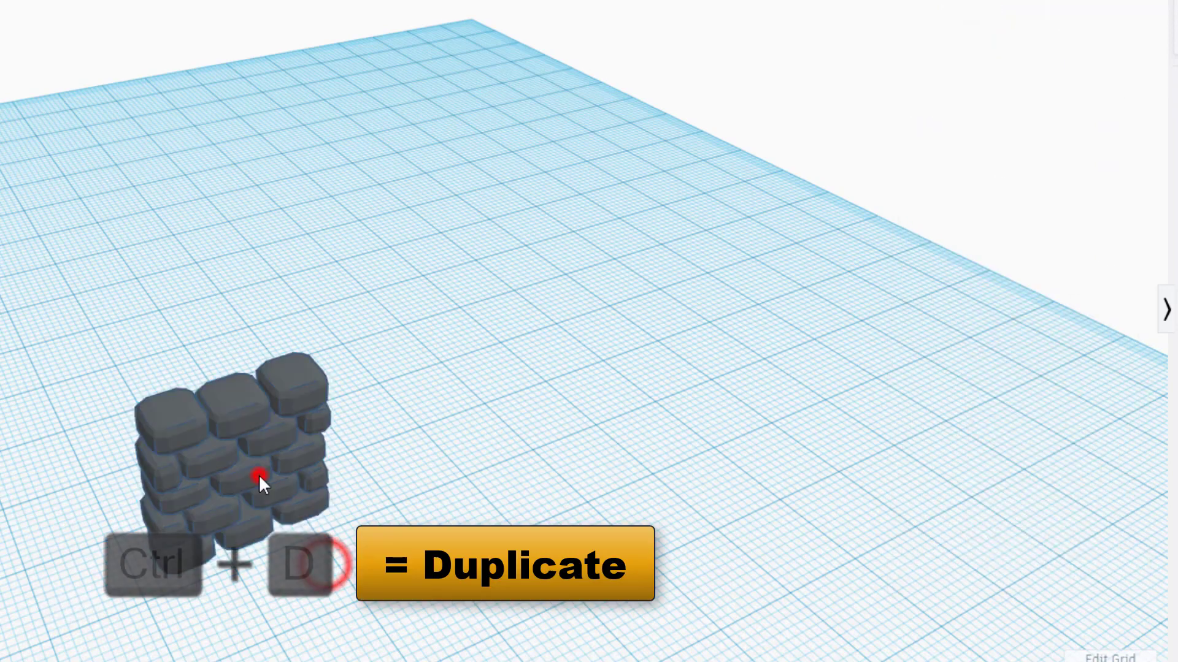
key(ctrl+d)
key(ctrl+d)
key(ctrl+d)
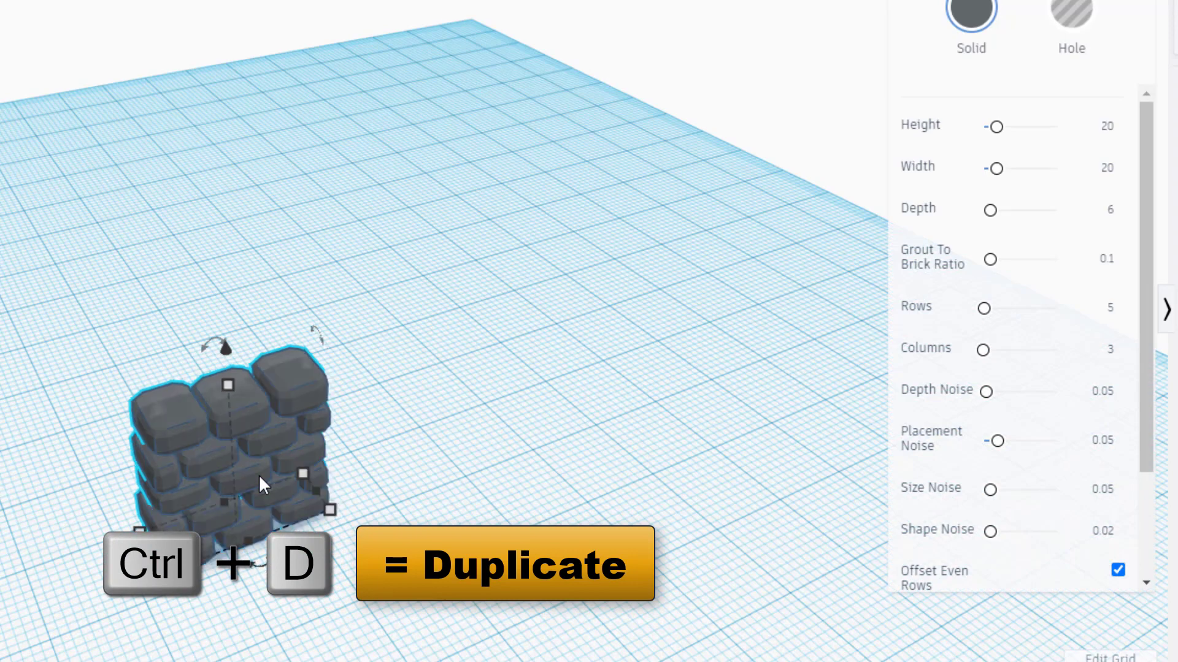
key(ctrl+d)
key(Up)
key(Up)
key(Up)
key(Up)
key(Up)
key(Up)
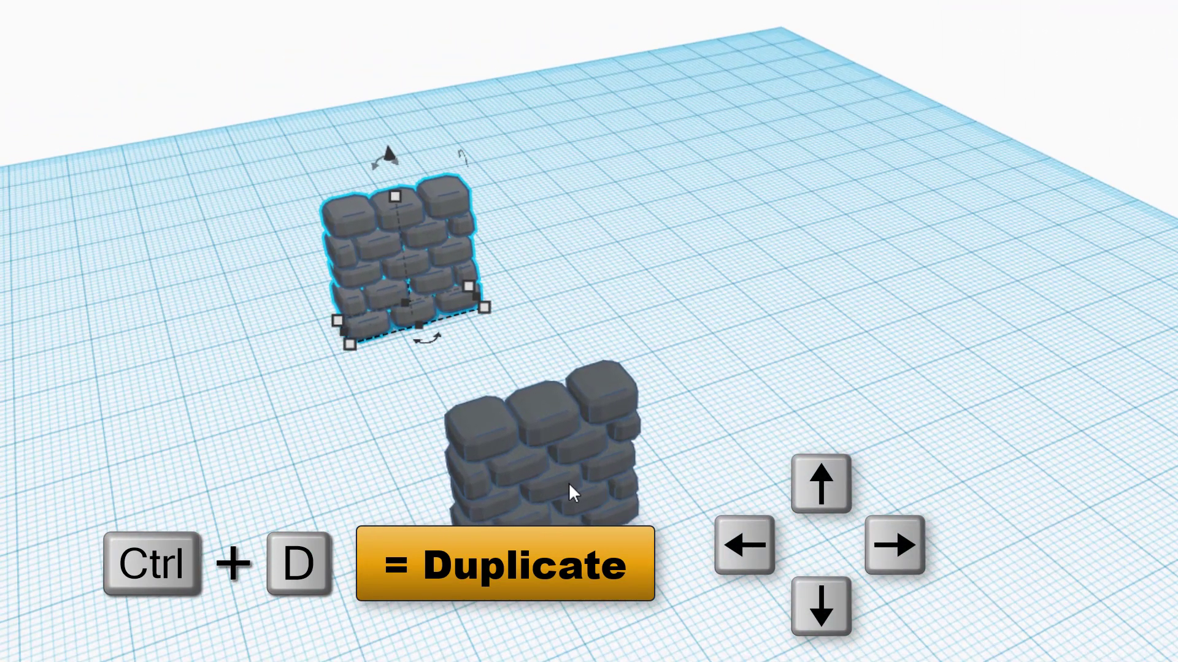
Step: Group both brick walls into one shape and select the group
drag(196, 310, 512, 644)
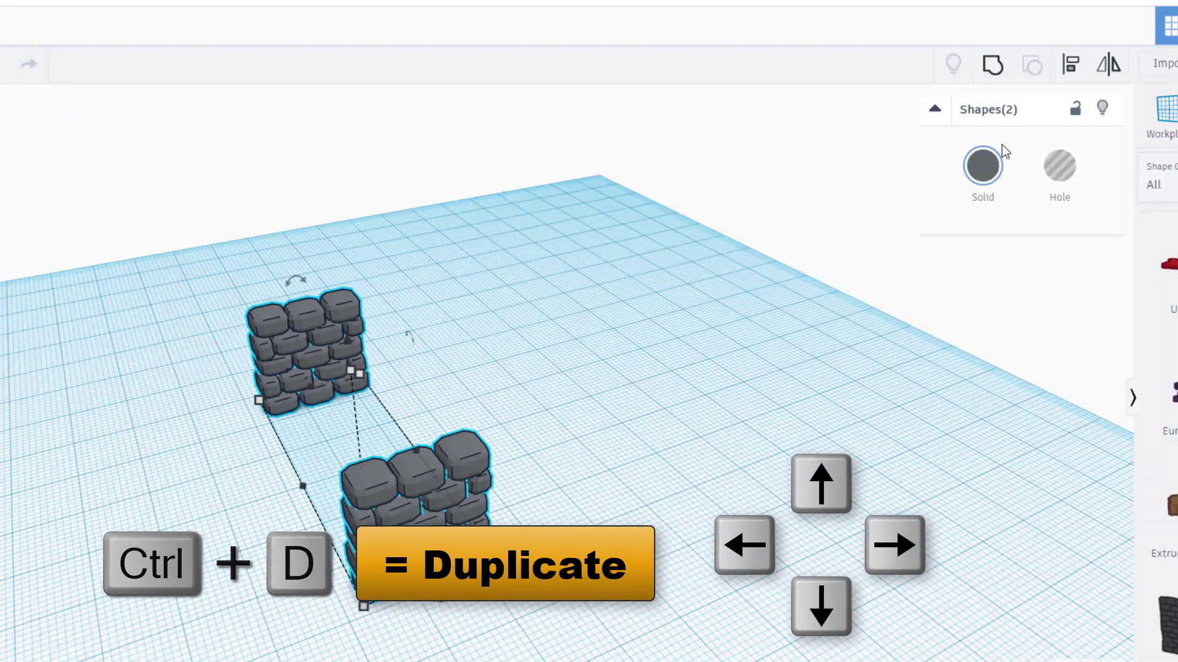
click(992, 65)
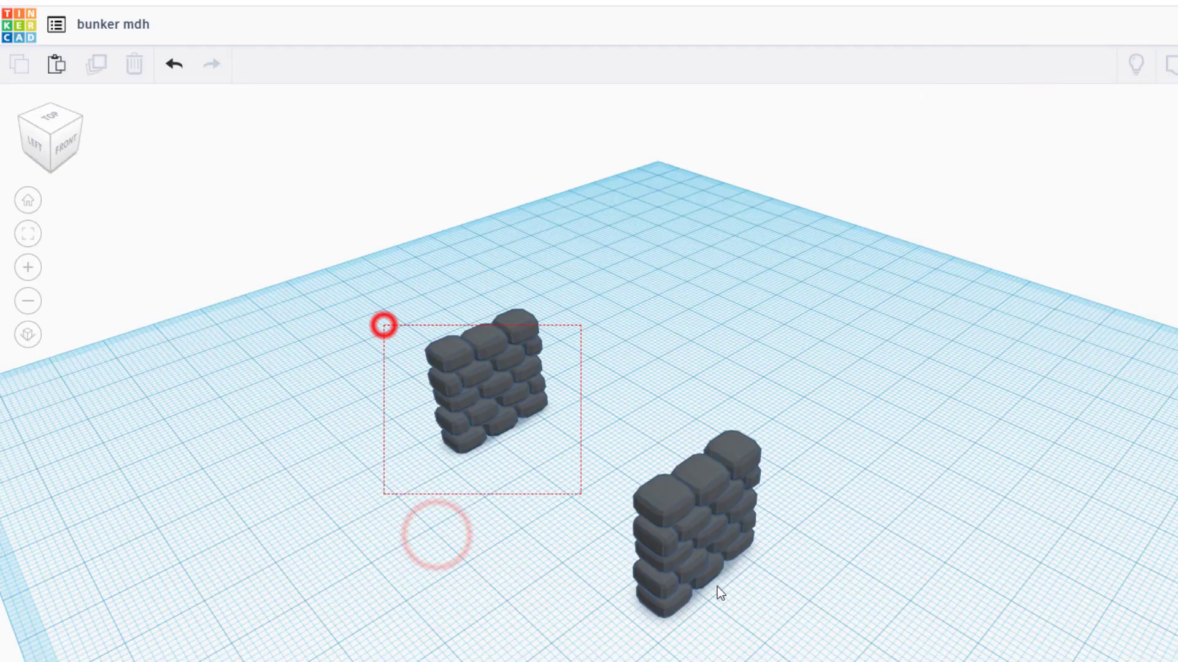
drag(384, 326, 579, 491)
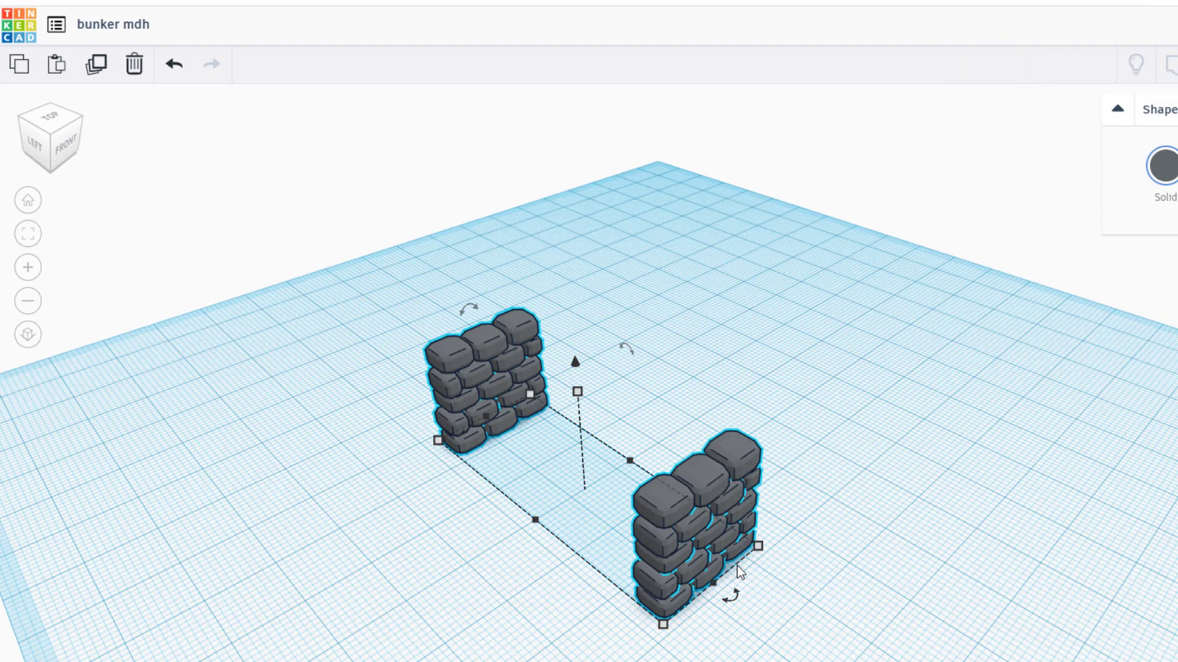
Step: Copy and rotate the wall pair around the centre, repeating copies until the ring closes
key(ctrl+d)
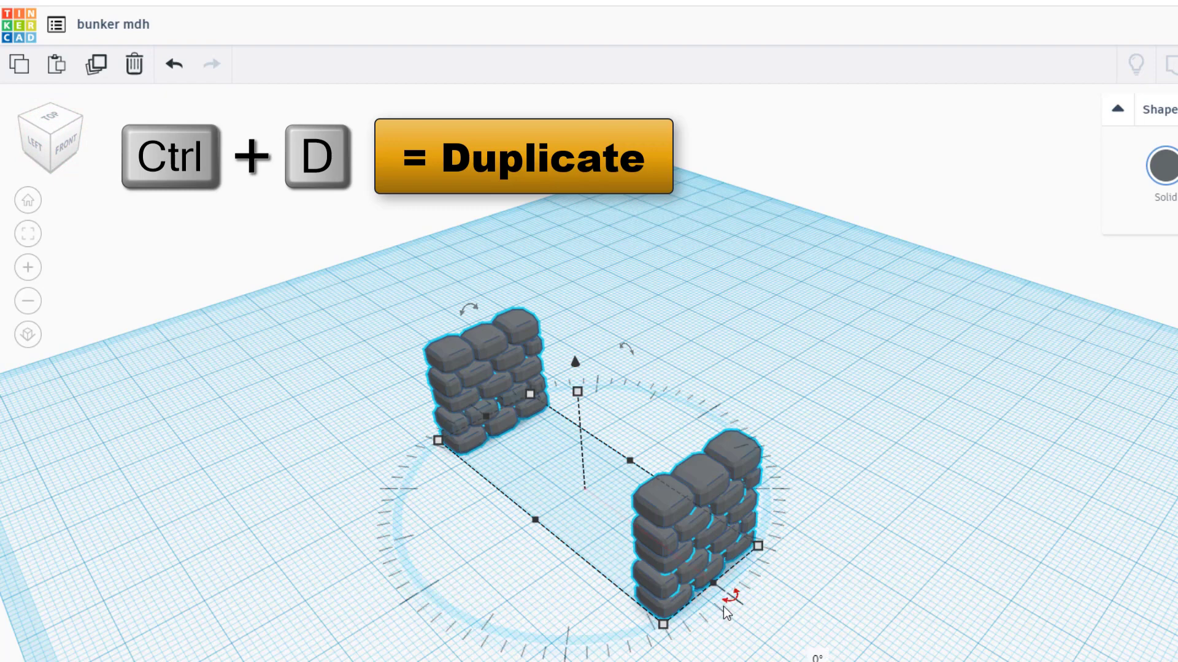
mouse_move(727, 603)
mouse_down()
mouse_move(586, 620)
mouse_move(514, 650)
mouse_move(543, 608)
mouse_up()
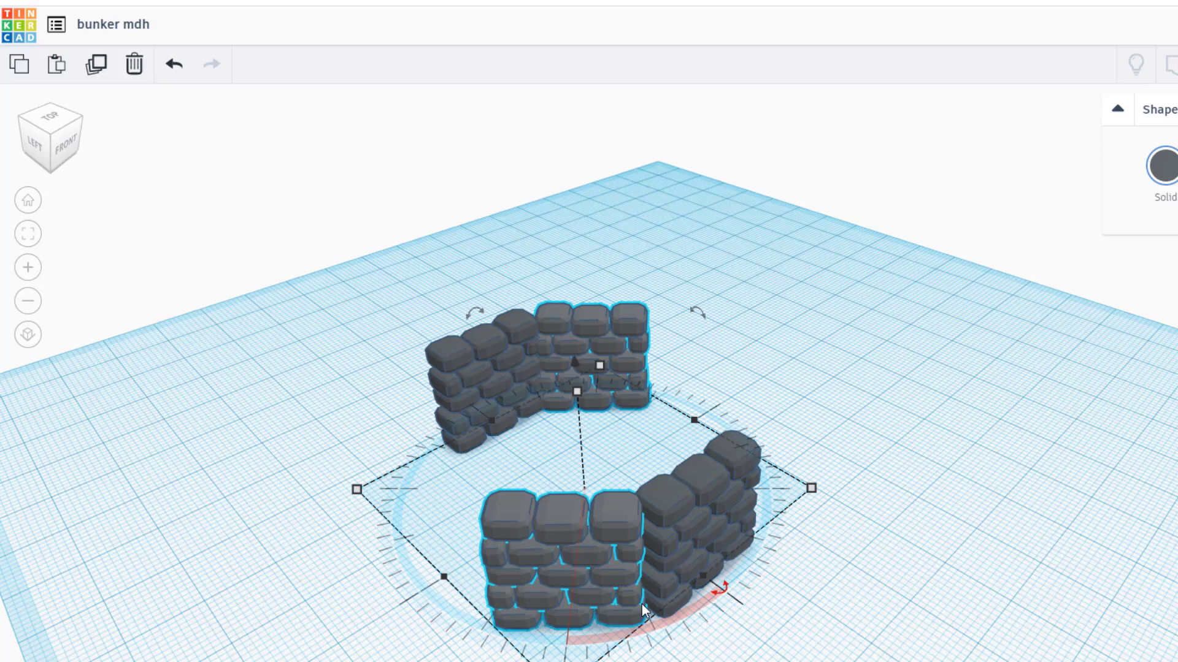
key(ctrl+d)
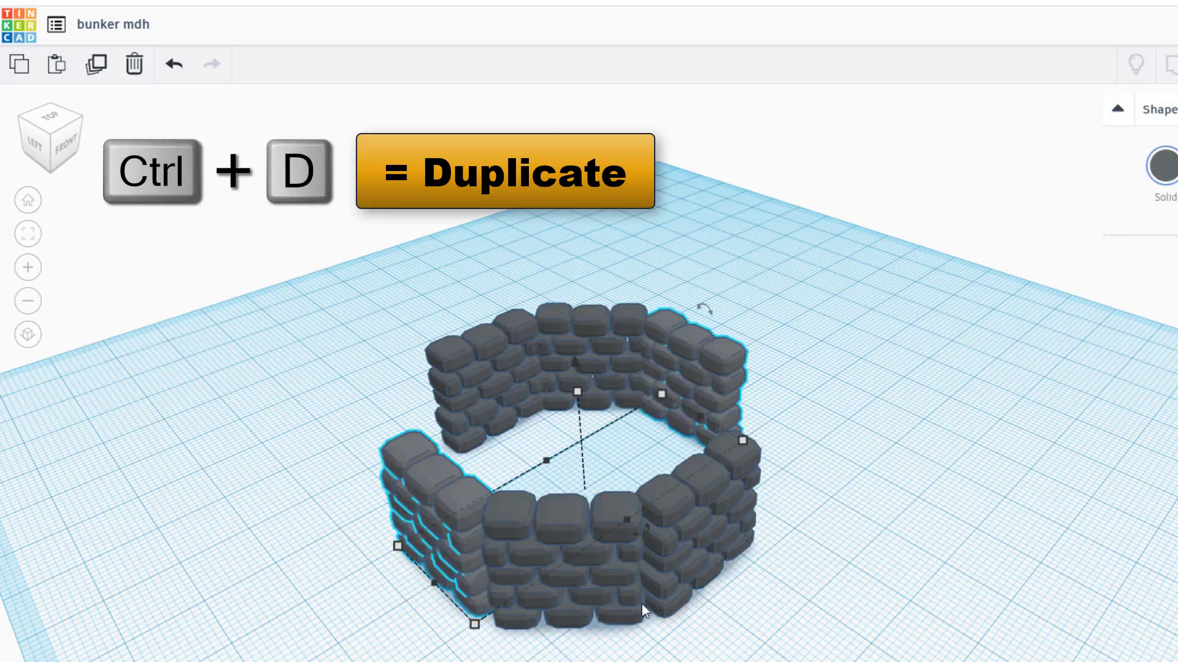
key(ctrl+d)
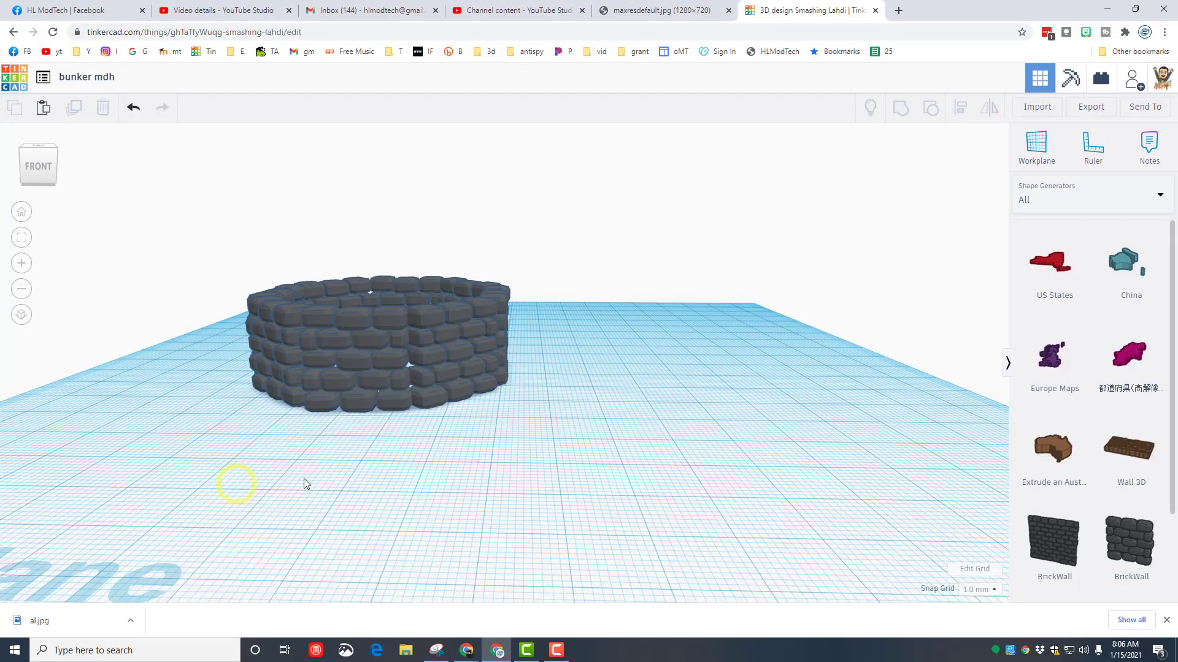
right_drag(304, 479, 330, 343)
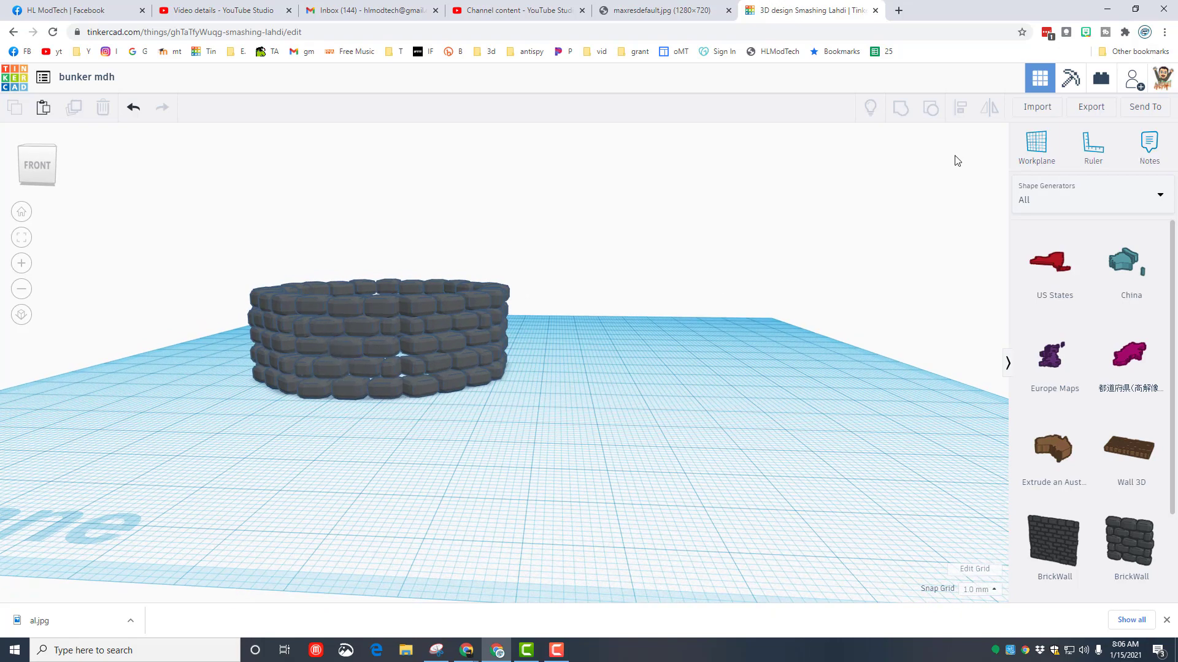
Step: Place a basic box against the bunker wall with a height of 12
click(1035, 199)
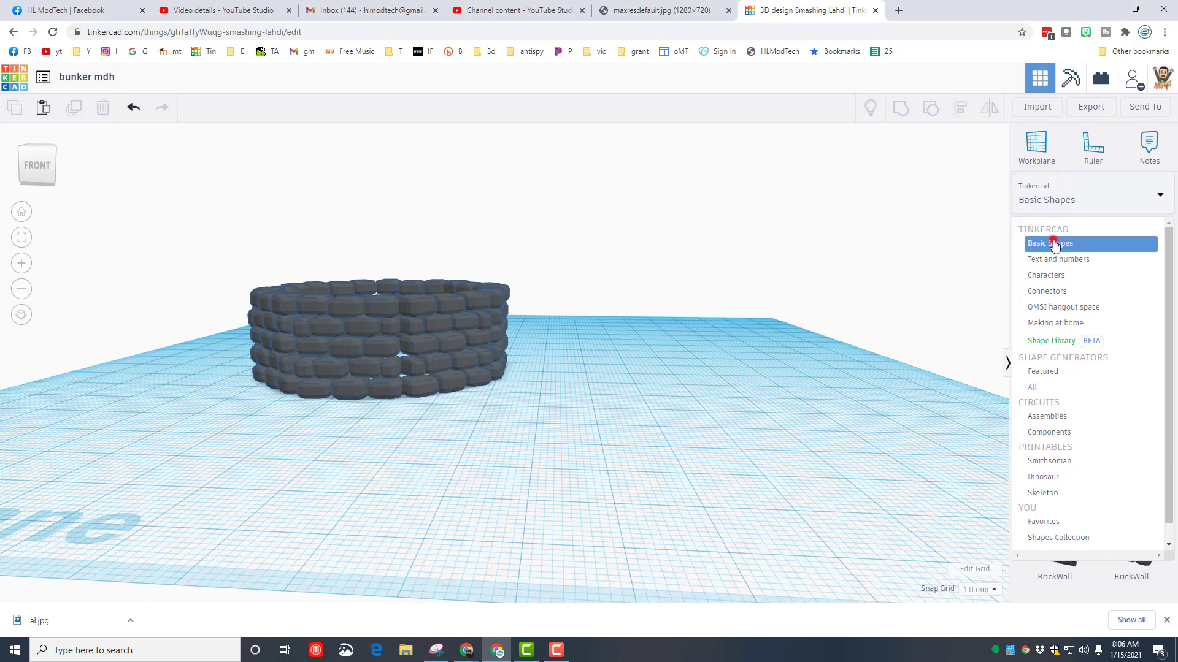
click(1046, 243)
drag(1021, 267, 333, 316)
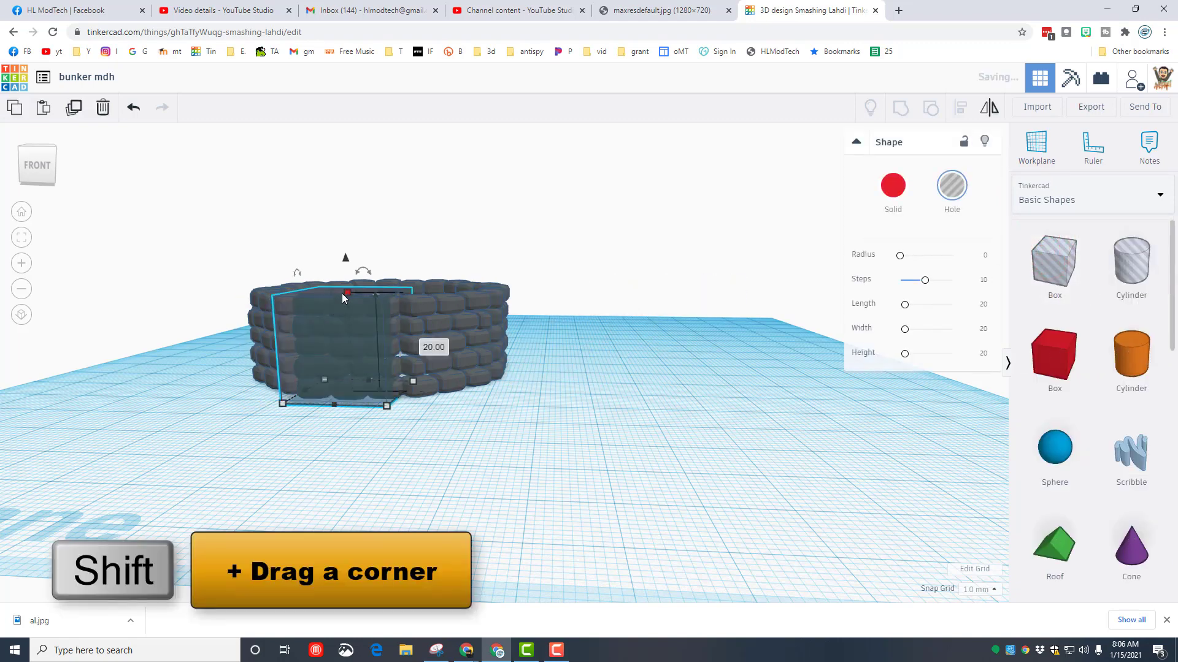
drag(343, 294, 350, 340)
click(419, 368)
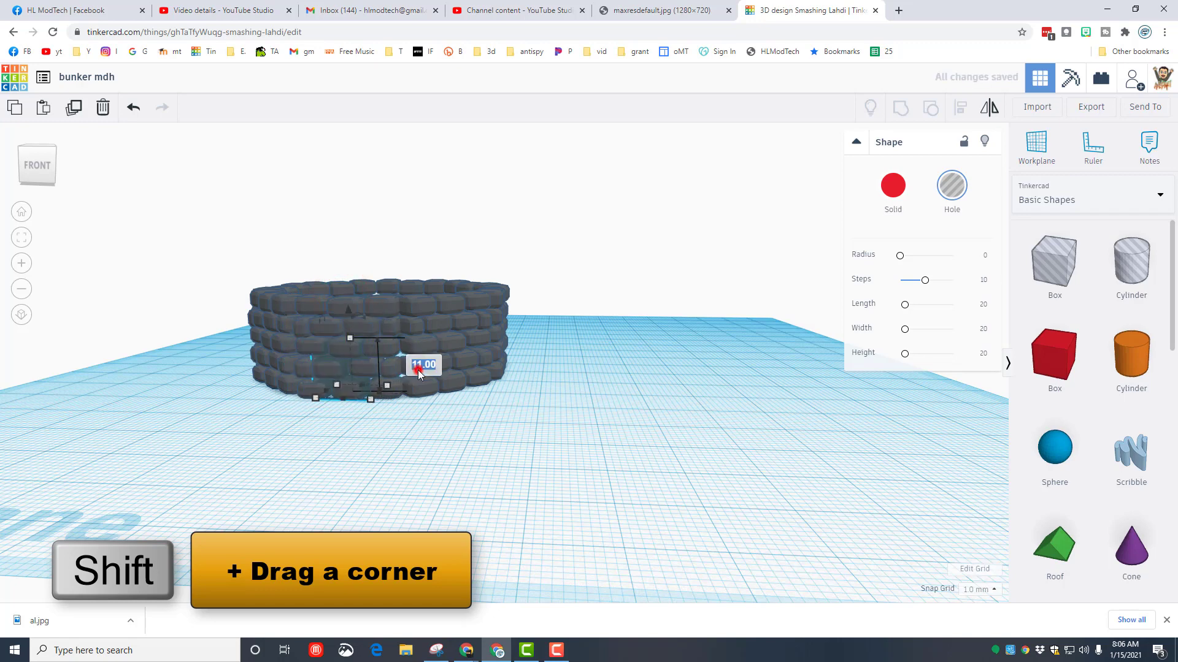
key(Return)
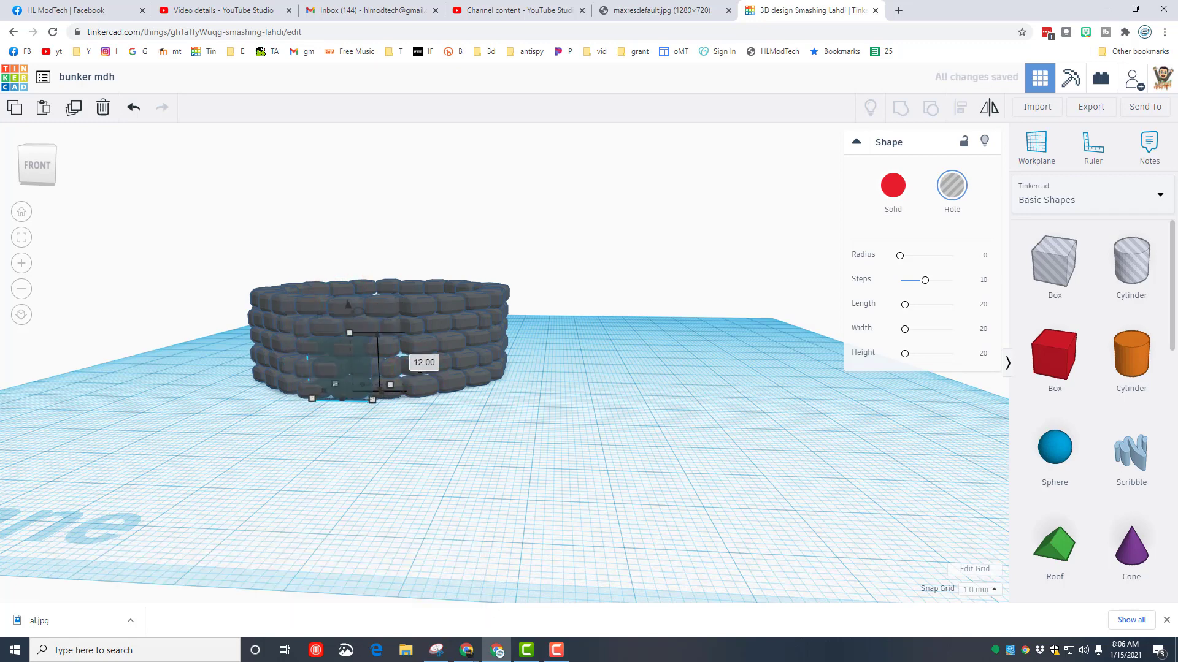
Step: Raise the hole box toward the wall top and set its height to 6 mm
key(ctrl+Up)
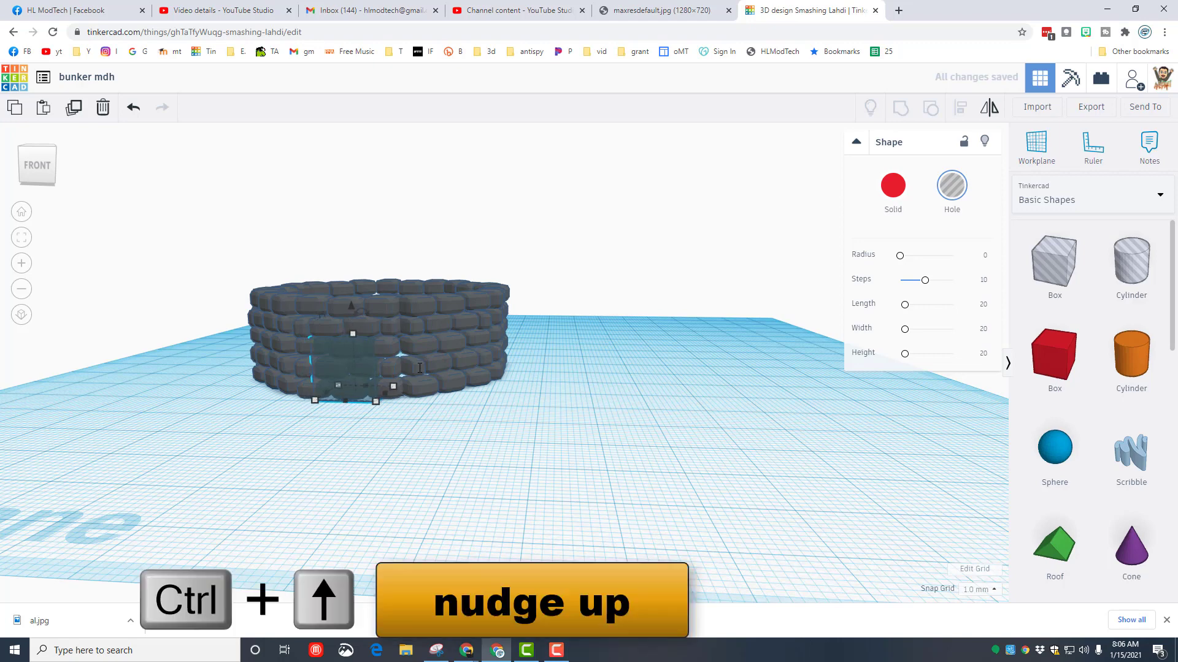
key(ctrl+Up)
key(ctrl+Up)
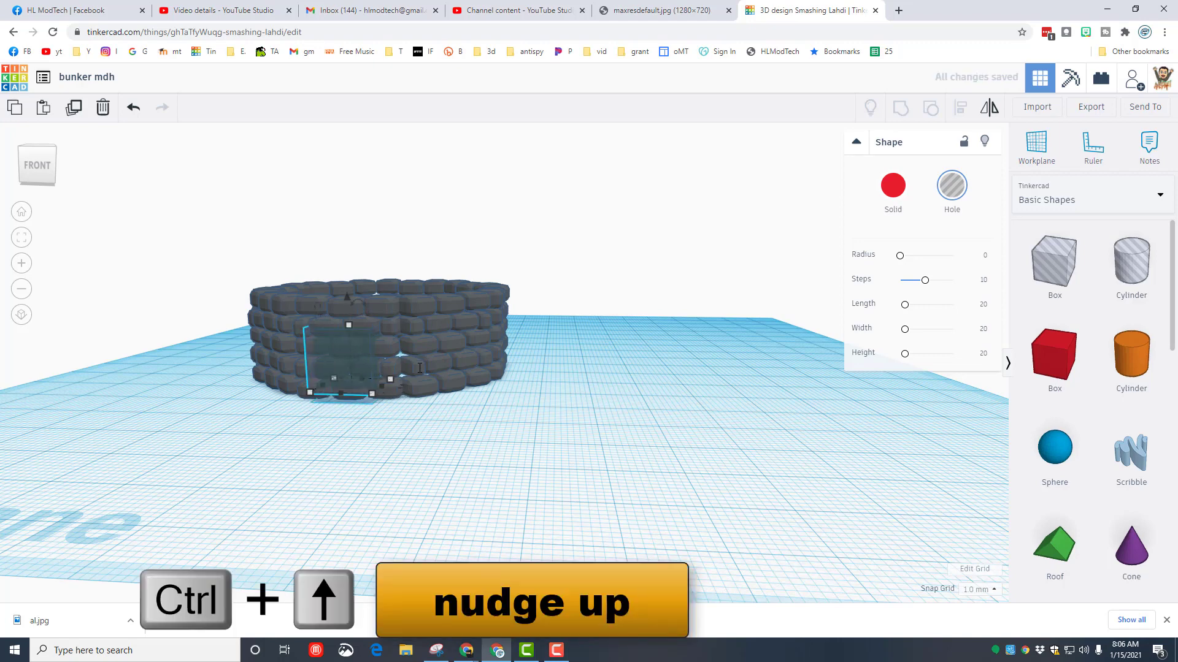
key(ctrl+Up)
key(ctrl+Up)
key(ctrl+Up)
key(ctrl+Up)
key(ctrl+Up)
key(ctrl+Up)
key(ctrl+Up)
key(ctrl+Up)
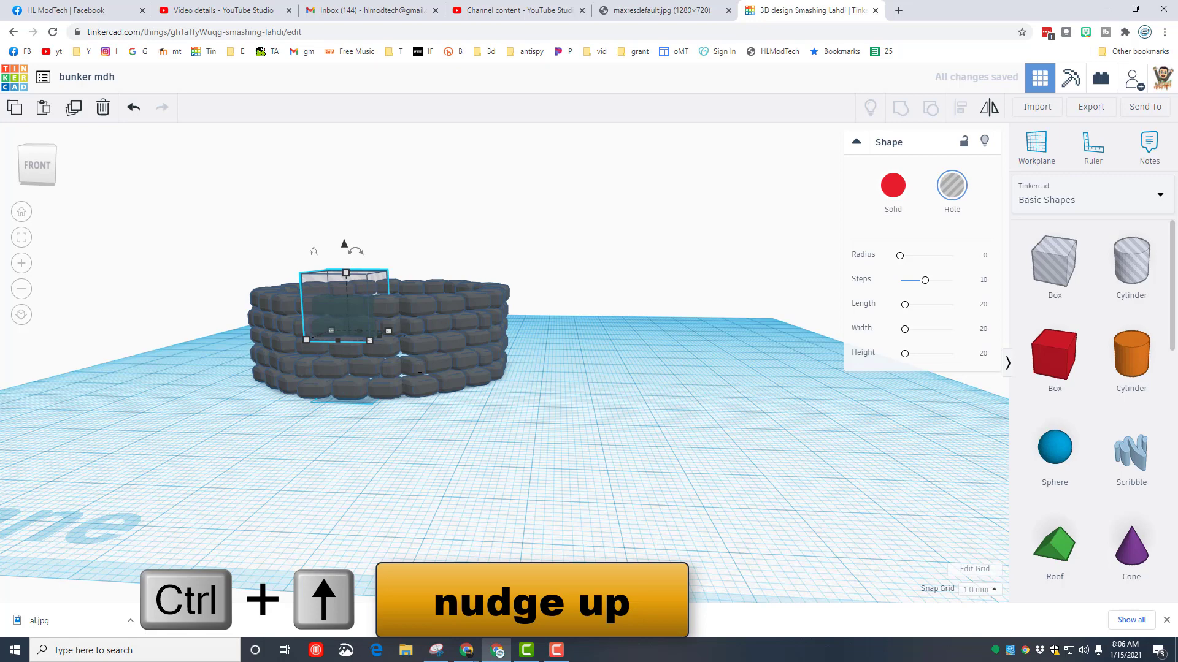
click(345, 275)
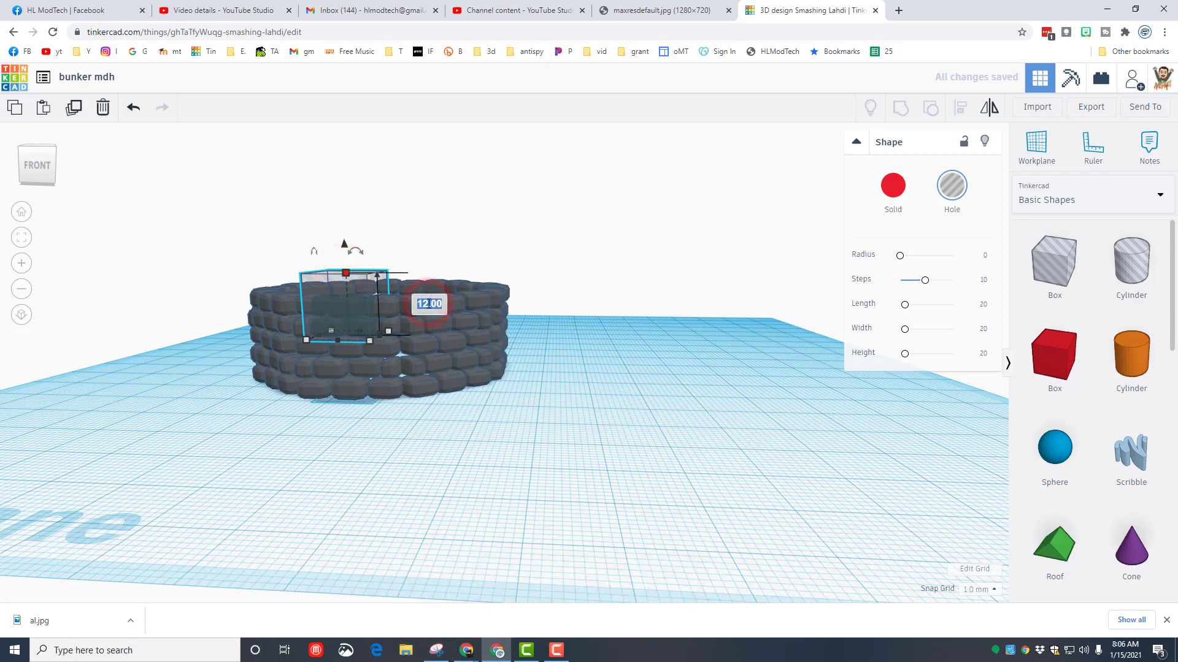
text(6)
key(Return)
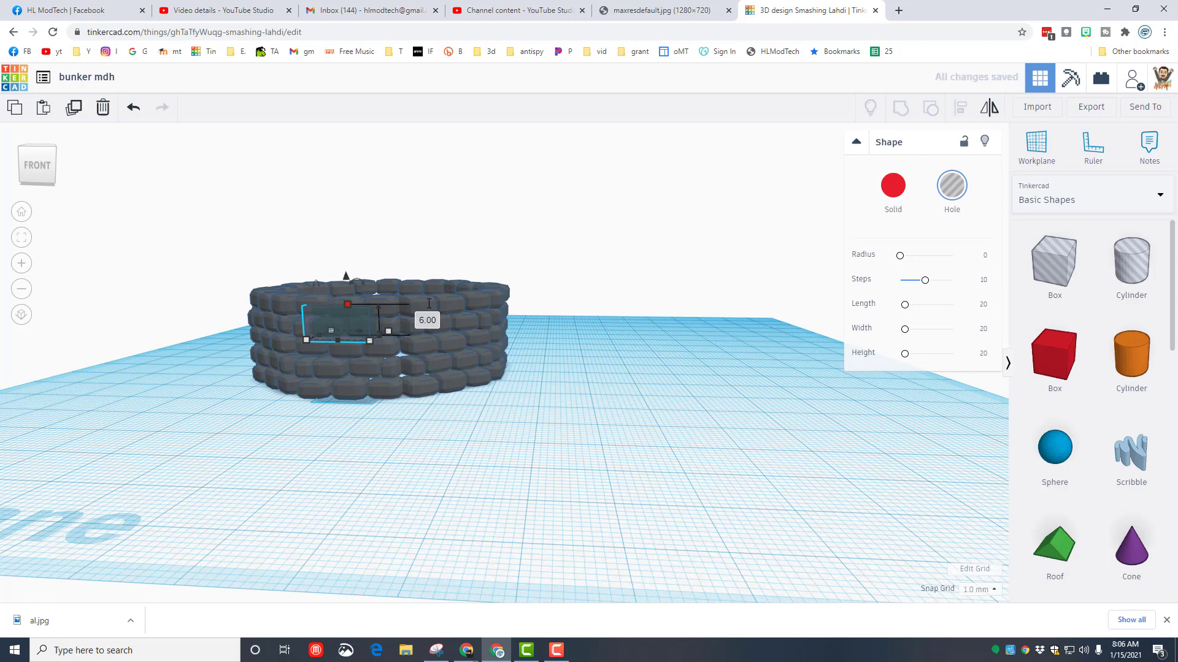
key(Down)
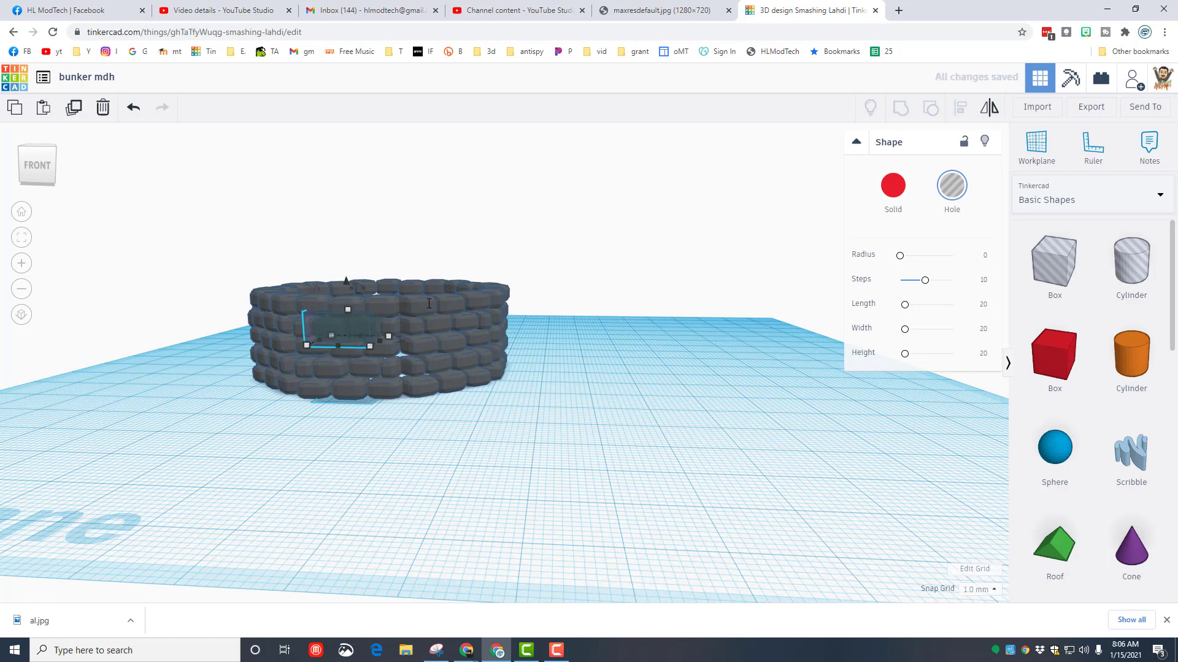
Step: Switch to a corner view and begin marquee-selecting all the wall pieces
right_drag(323, 280, 325, 272)
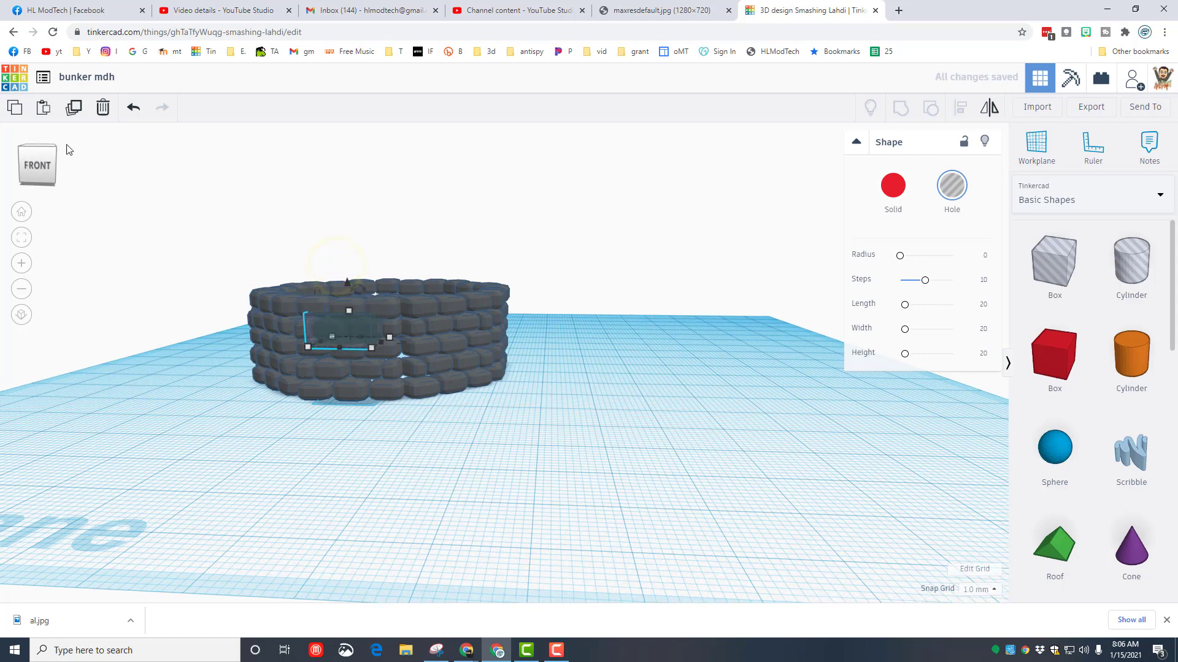
click(53, 154)
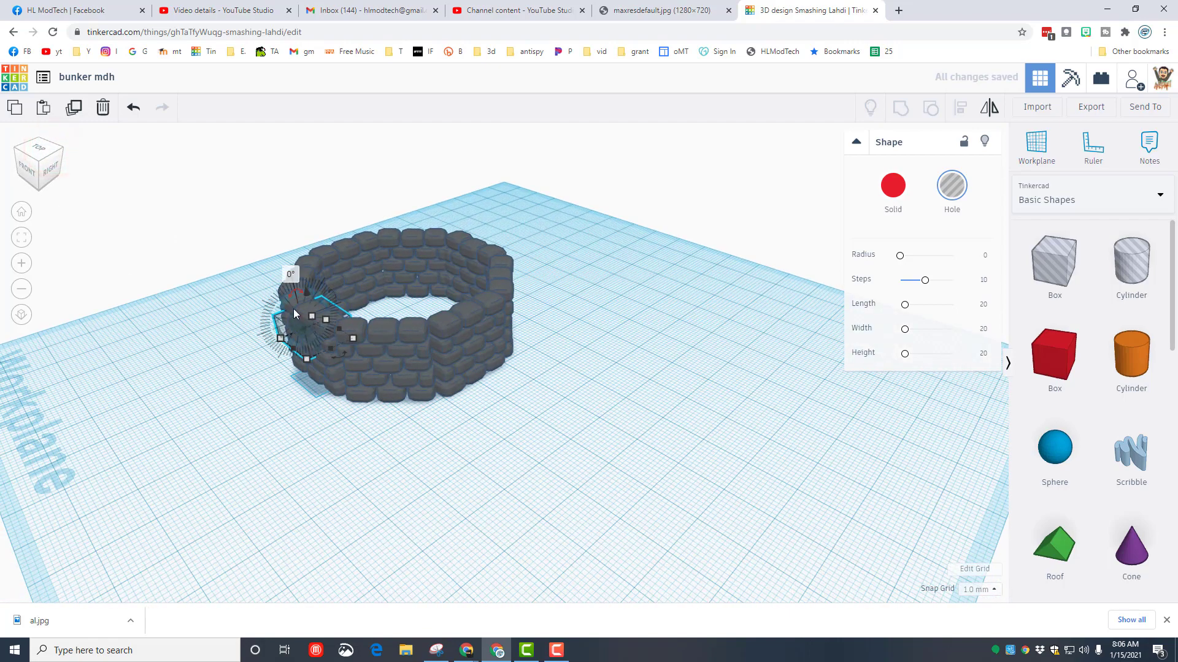
drag(249, 292, 287, 350)
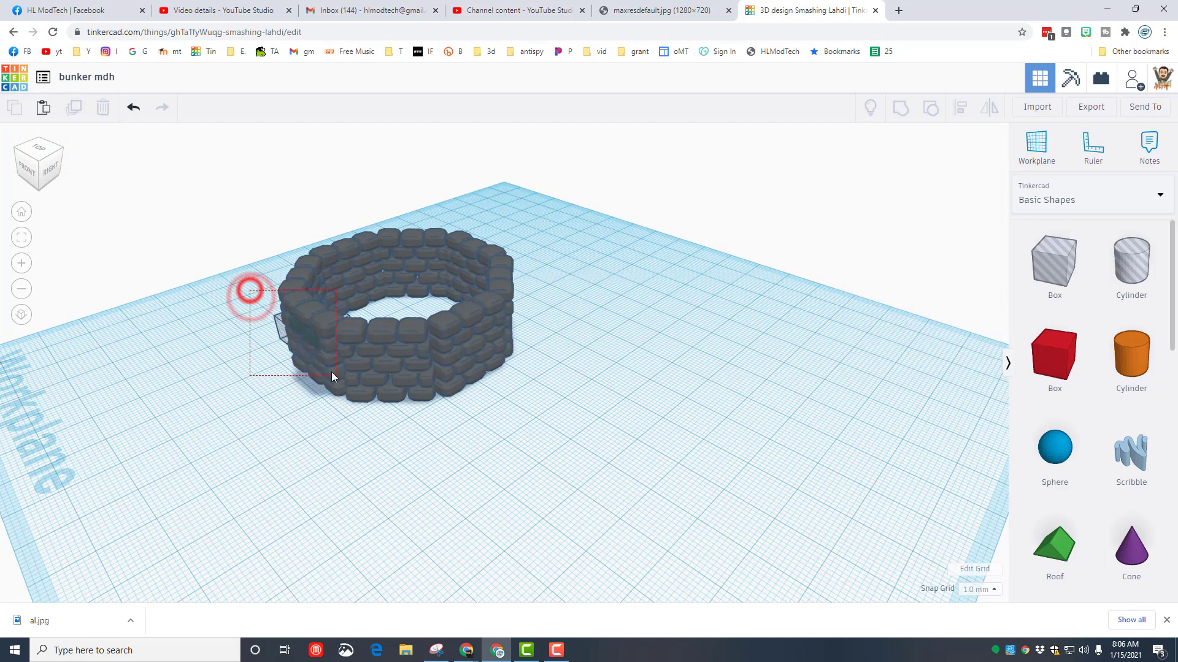
Step: Group the five wall pieces with Ctrl+G and orbit to inspect the window
drag(239, 223, 525, 350)
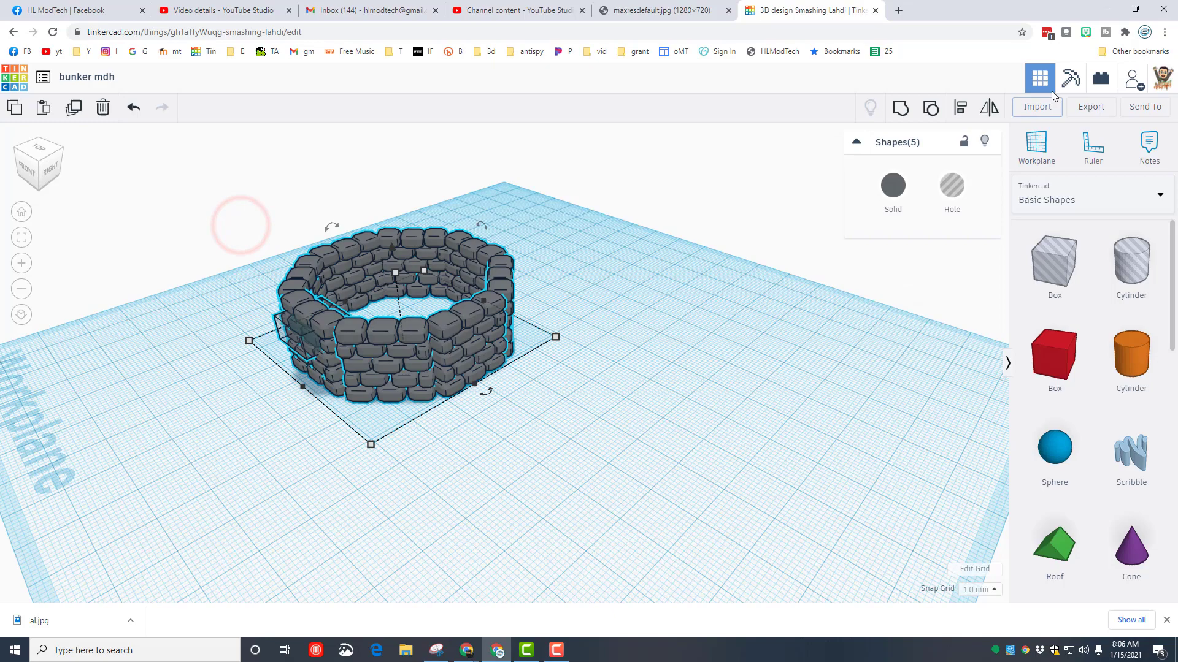
key(ctrl+g)
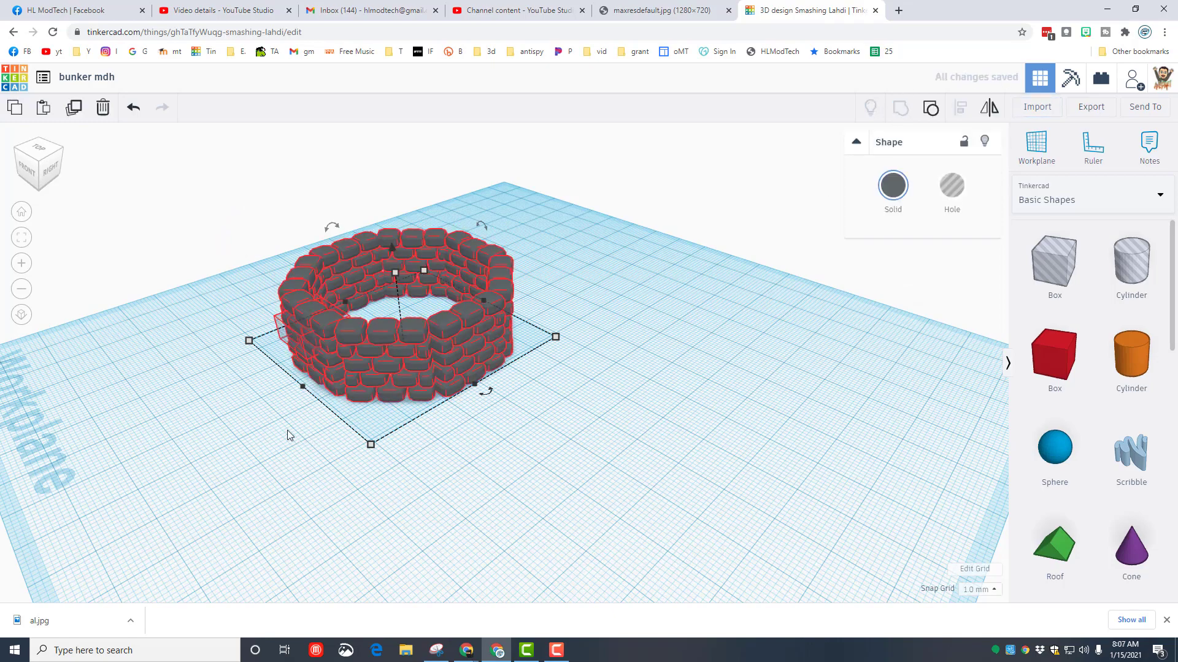
mouse_move(289, 433)
right_down()
mouse_move(476, 399)
mouse_move(384, 381)
right_up()
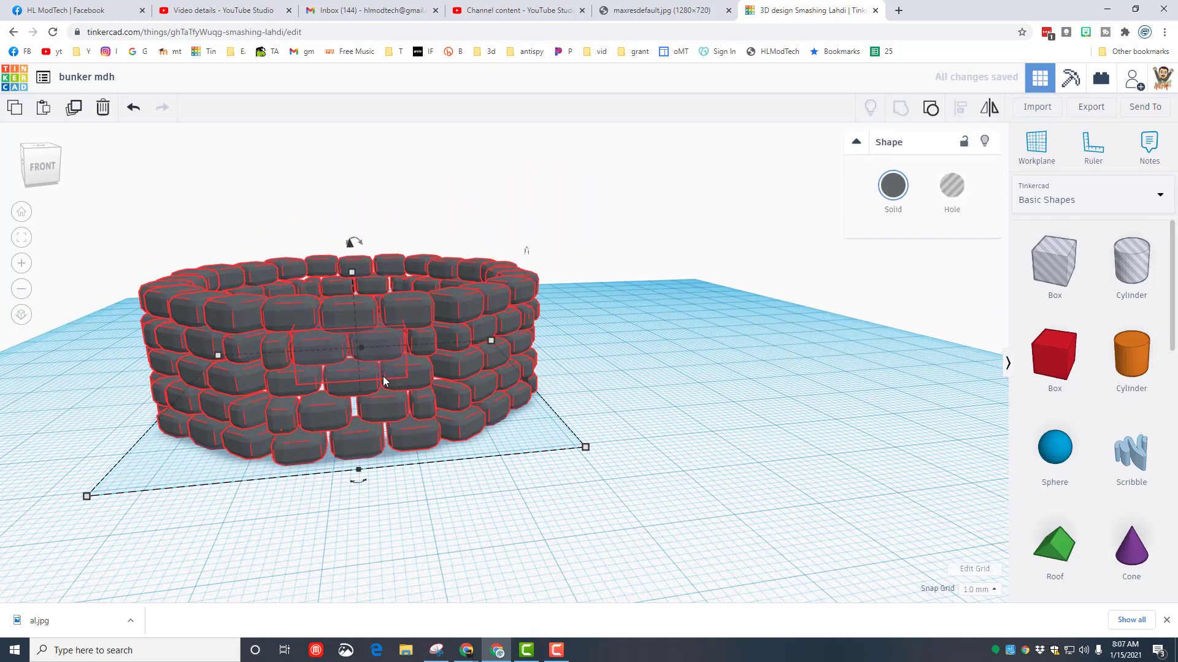
right_drag(442, 411, 285, 320)
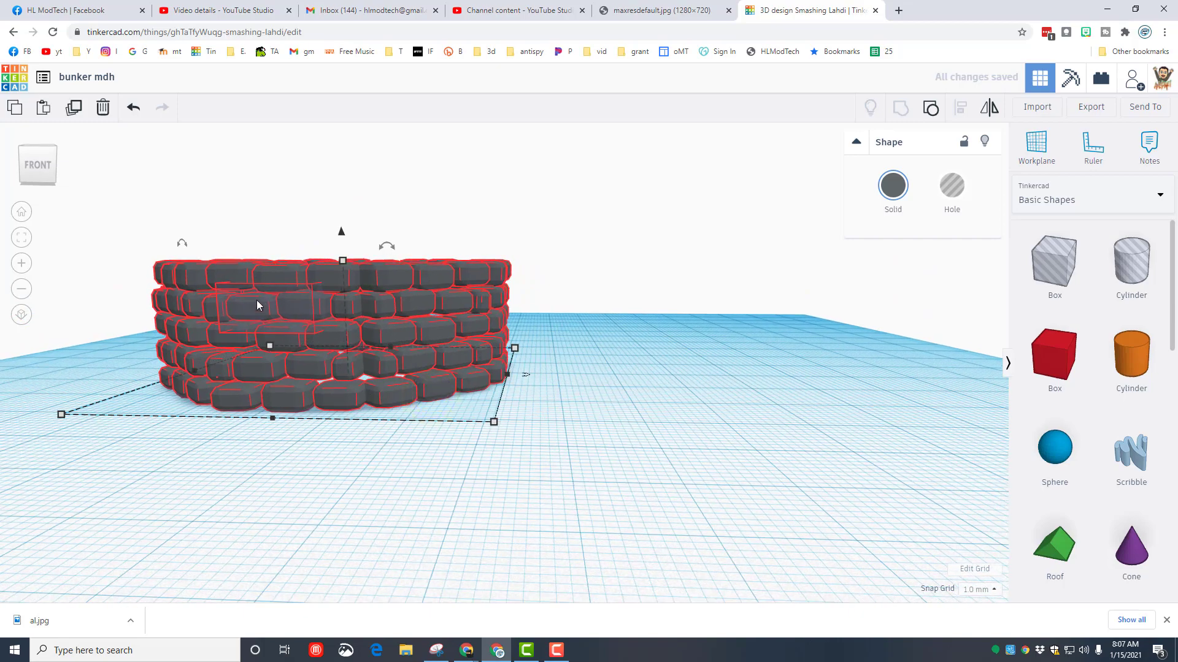
right_drag(387, 439, 429, 429)
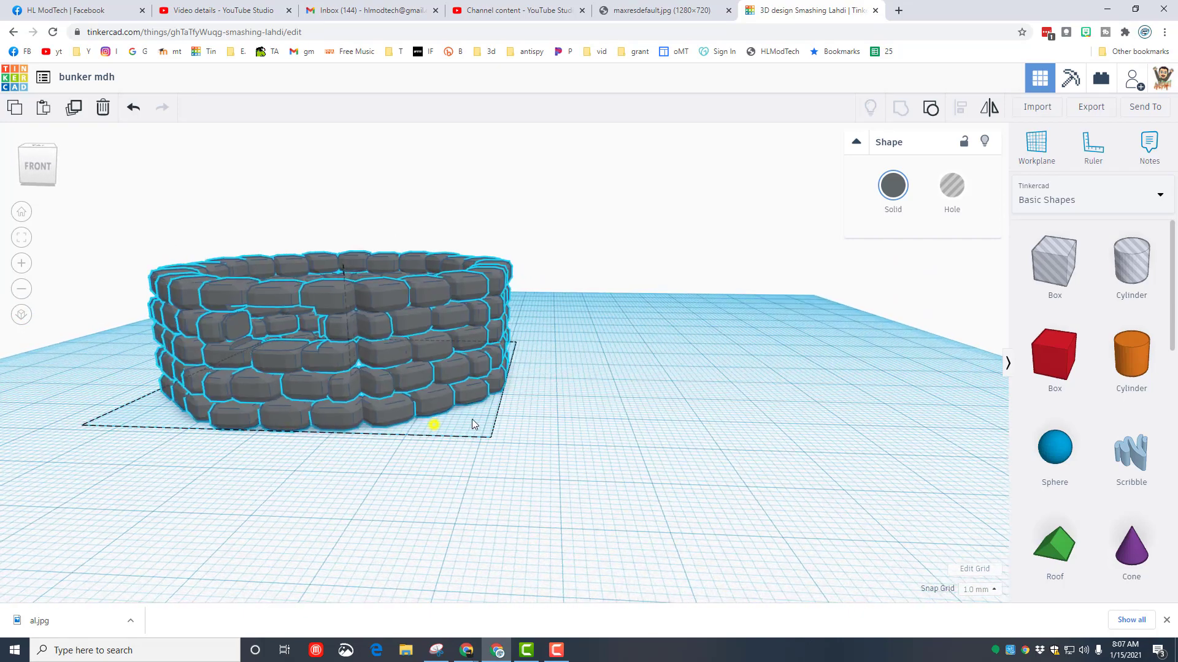
mouse_move(430, 429)
right_down()
mouse_move(551, 421)
mouse_move(456, 411)
right_up()
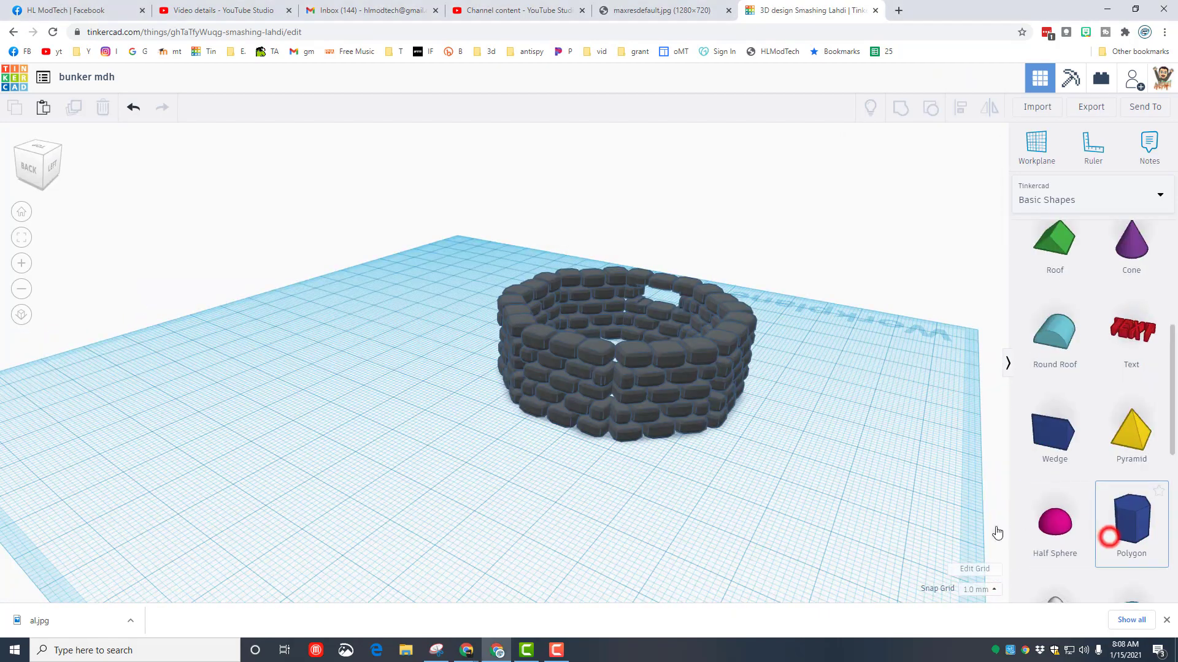
Step: Place an 8-sided polygon prism rotated -22.5°, then select it with the wall
drag(1110, 543, 482, 511)
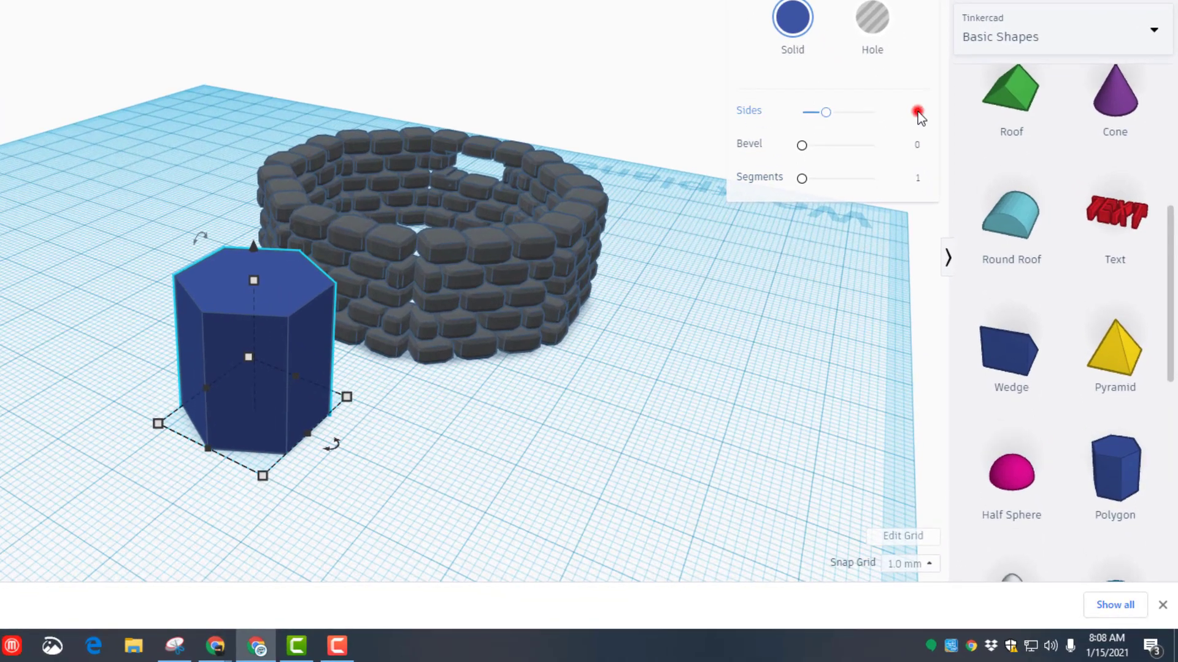
click(917, 112)
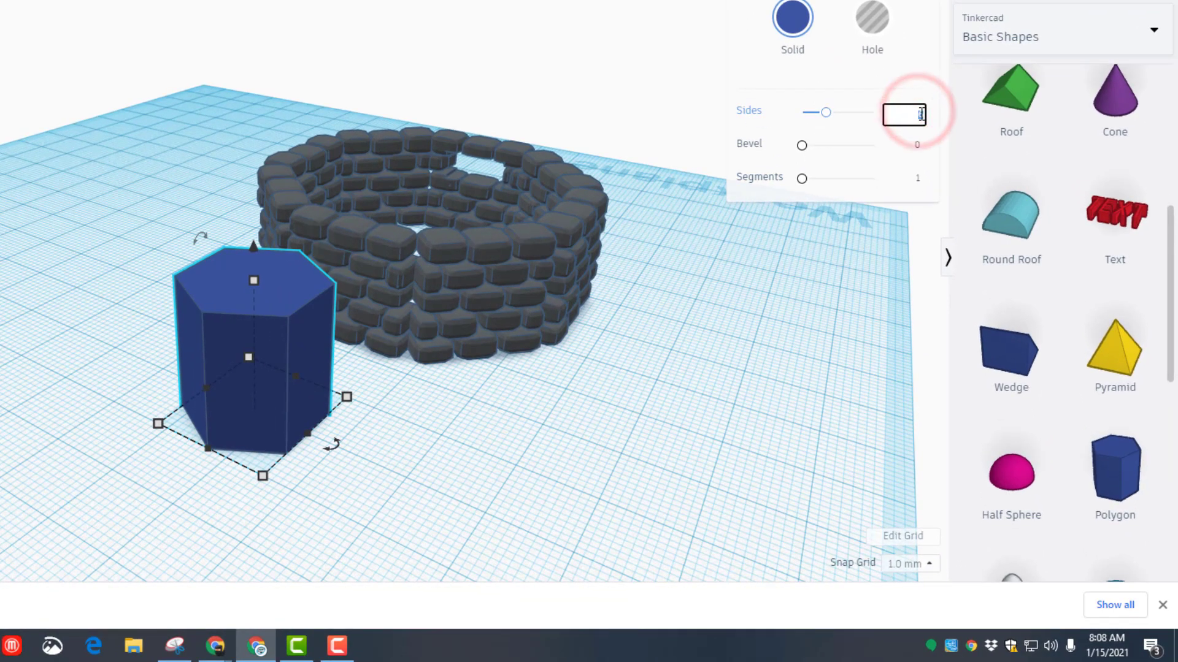
text(8)
key(Return)
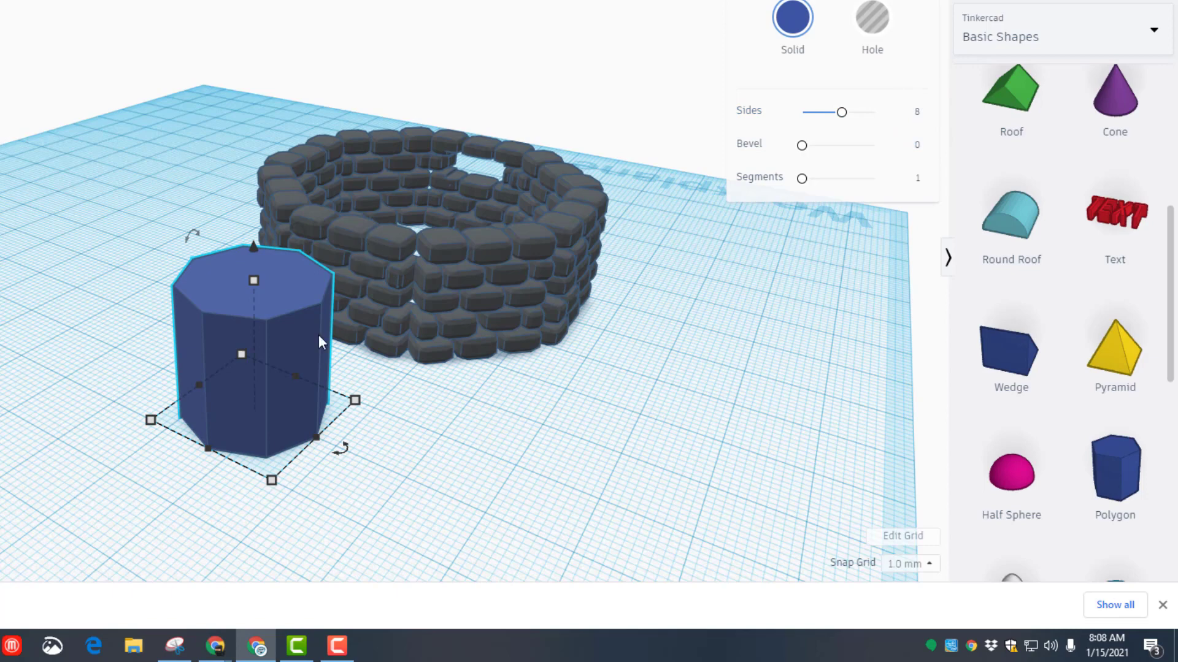
drag(340, 453, 309, 466)
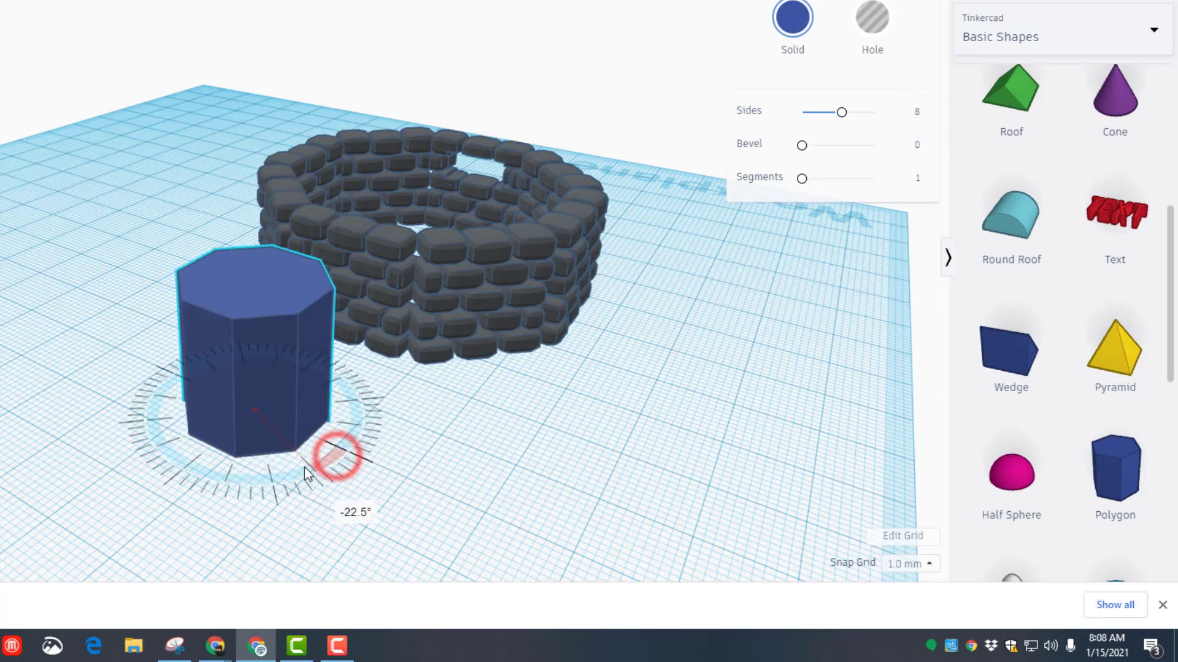
click(119, 491)
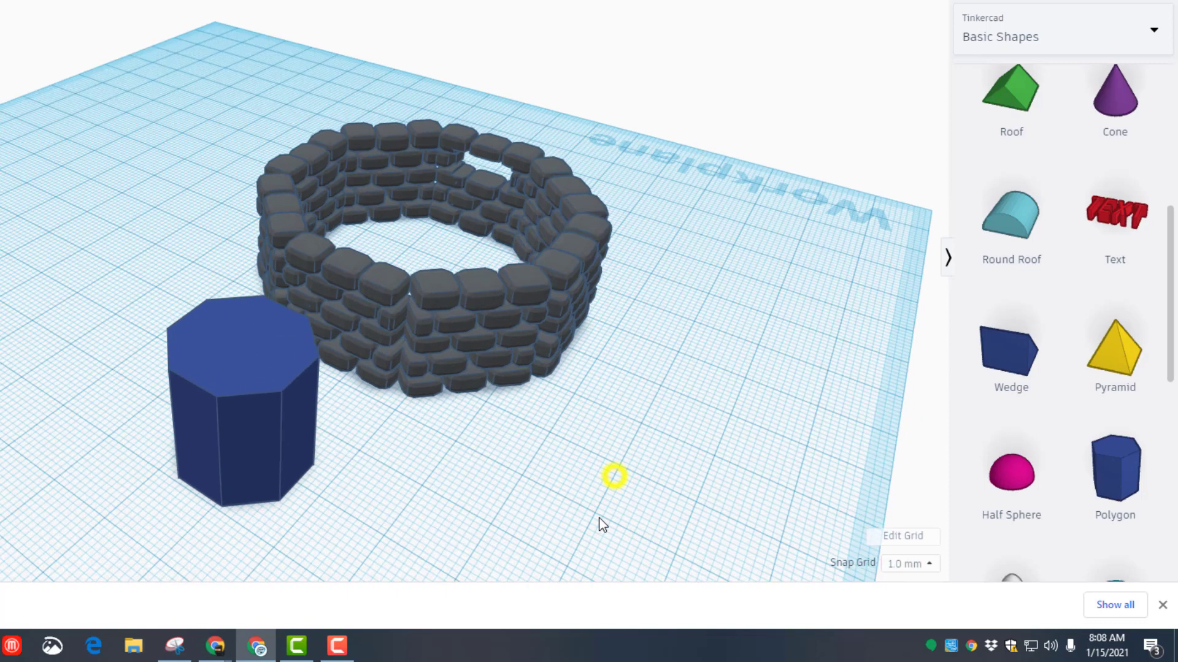
right_drag(612, 476, 598, 521)
drag(30, 159, 437, 451)
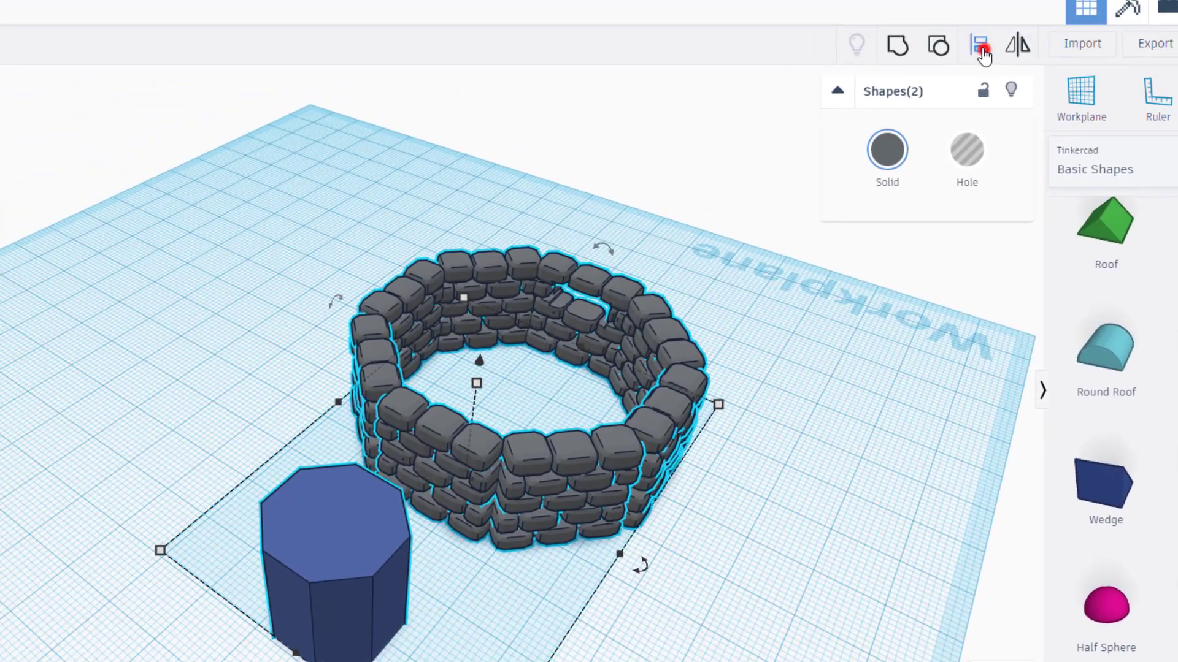
Step: Align the prism to the centre of the wall ring in both directions
click(983, 56)
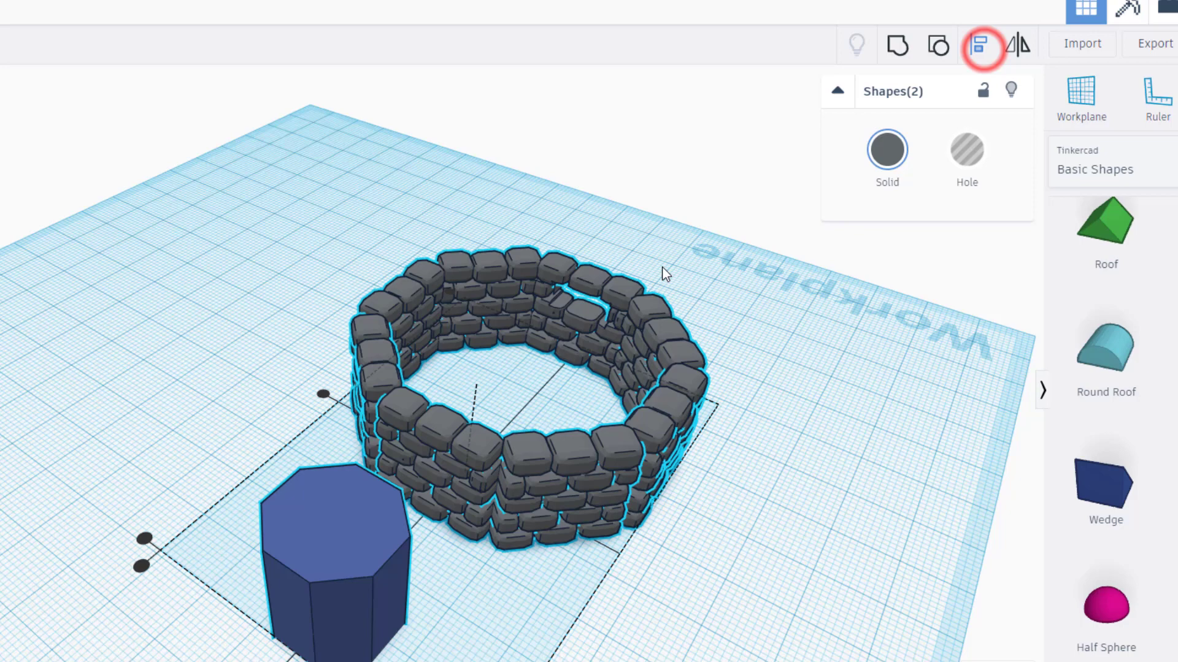
click(537, 454)
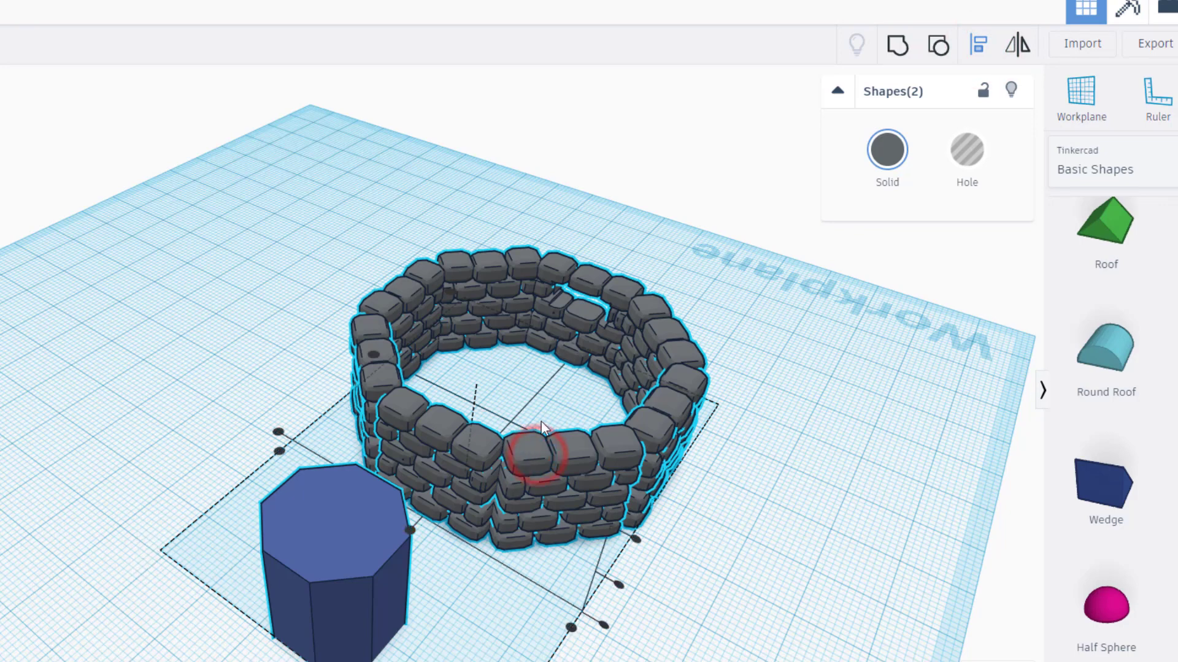
click(597, 453)
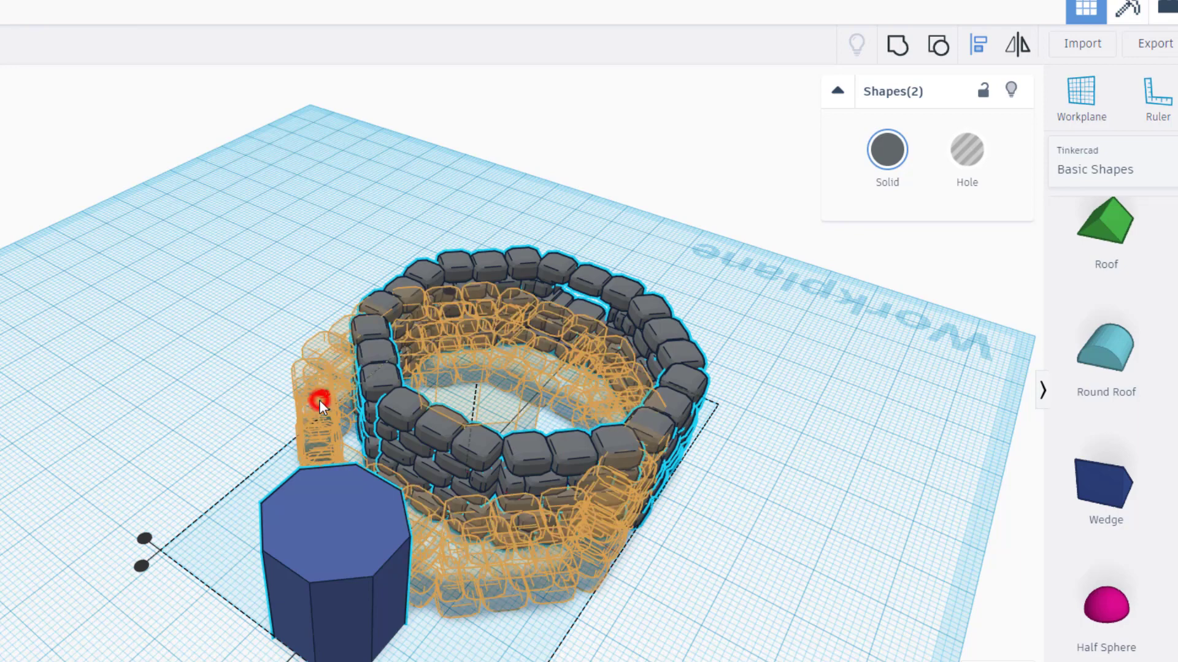
click(321, 397)
click(348, 598)
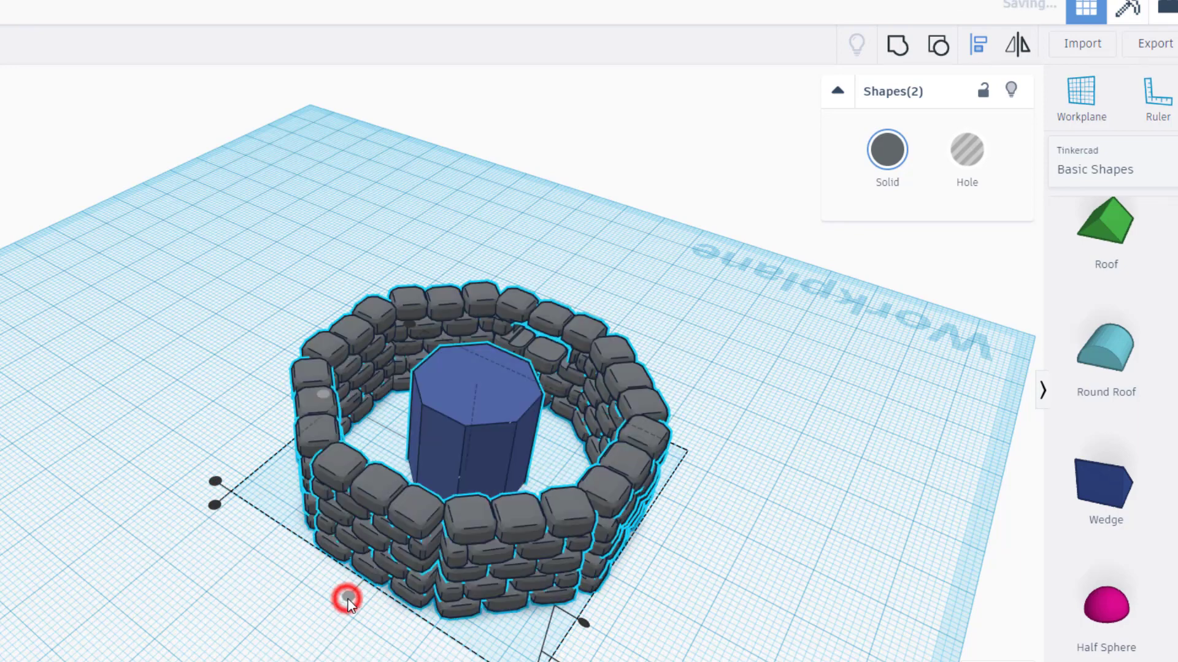
click(232, 596)
Step: Scale the prism uniformly to 60 mm tall
click(466, 372)
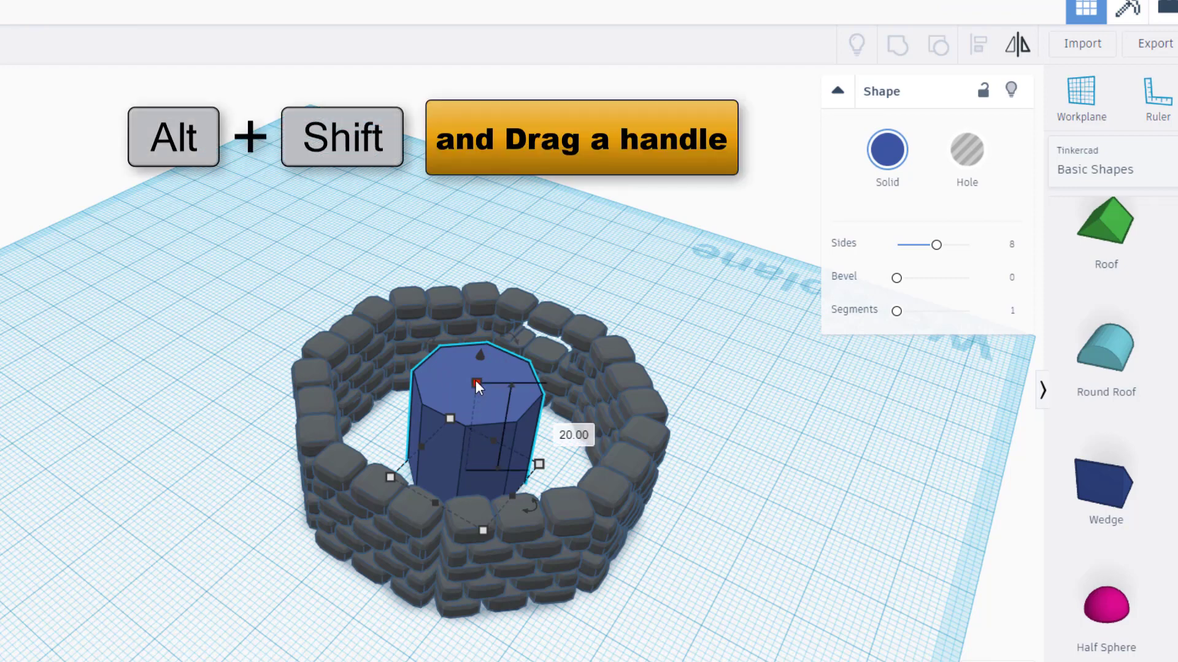
alt+shift+drag(475, 381, 505, 301)
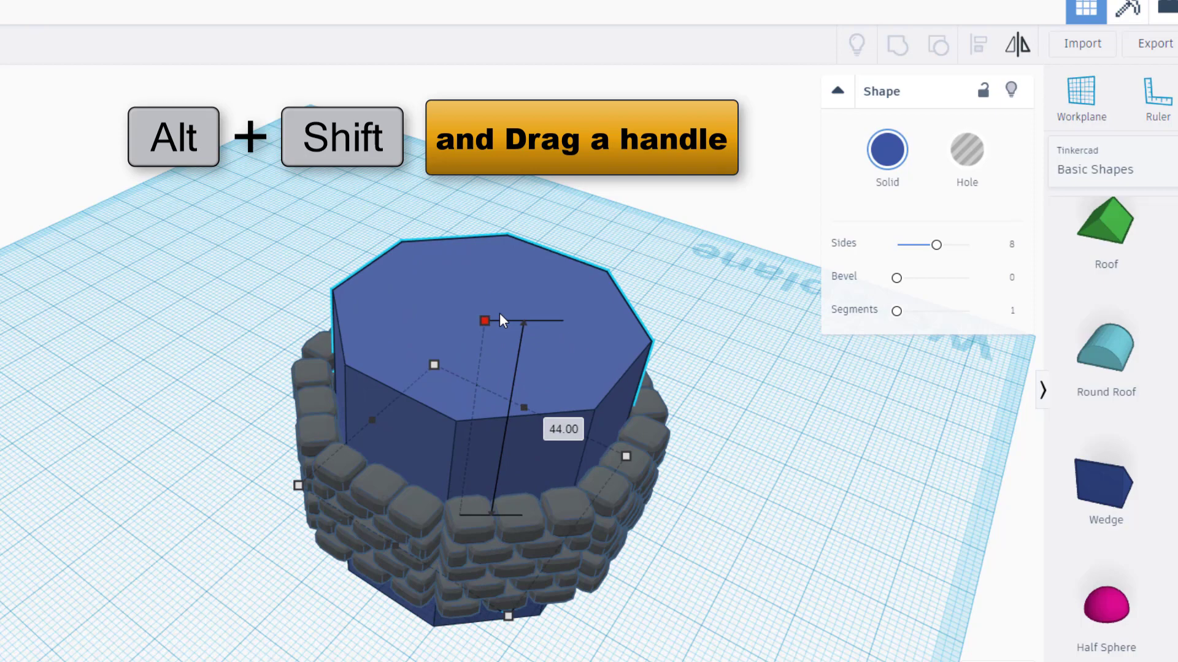
alt+shift+drag(504, 302, 521, 272)
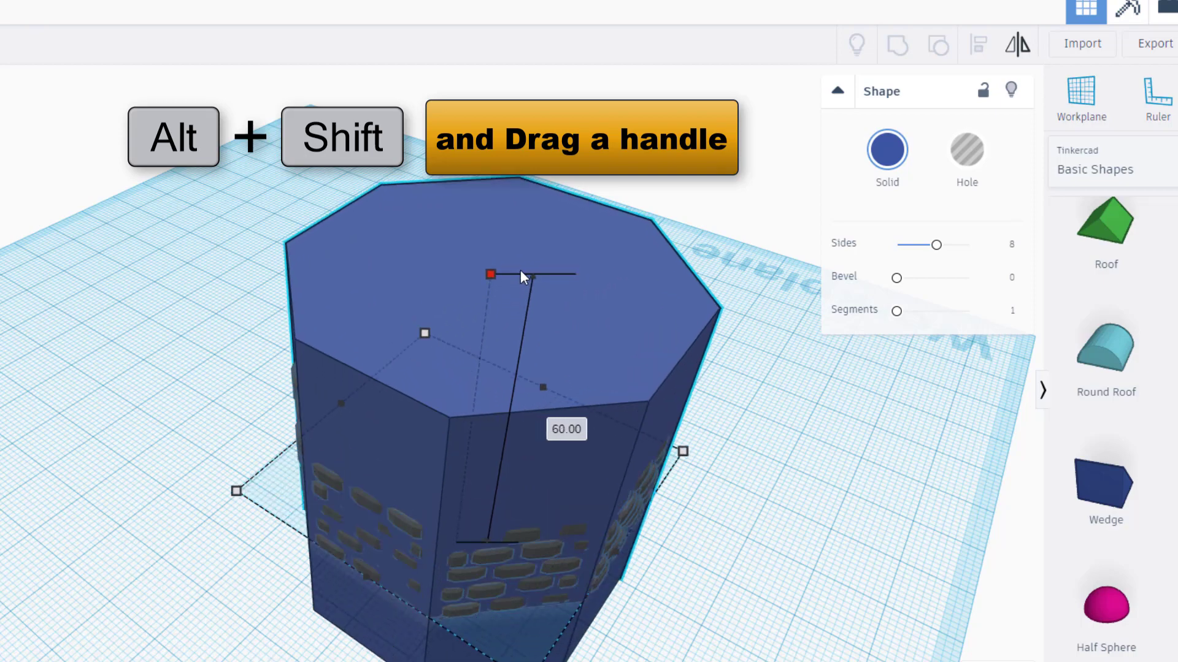
click(39, 510)
right_drag(154, 524, 487, 525)
scroll(486, 520, down, 3)
Step: Reselect the prism and begin replacing its height value
click(487, 124)
mouse_move(484, 116)
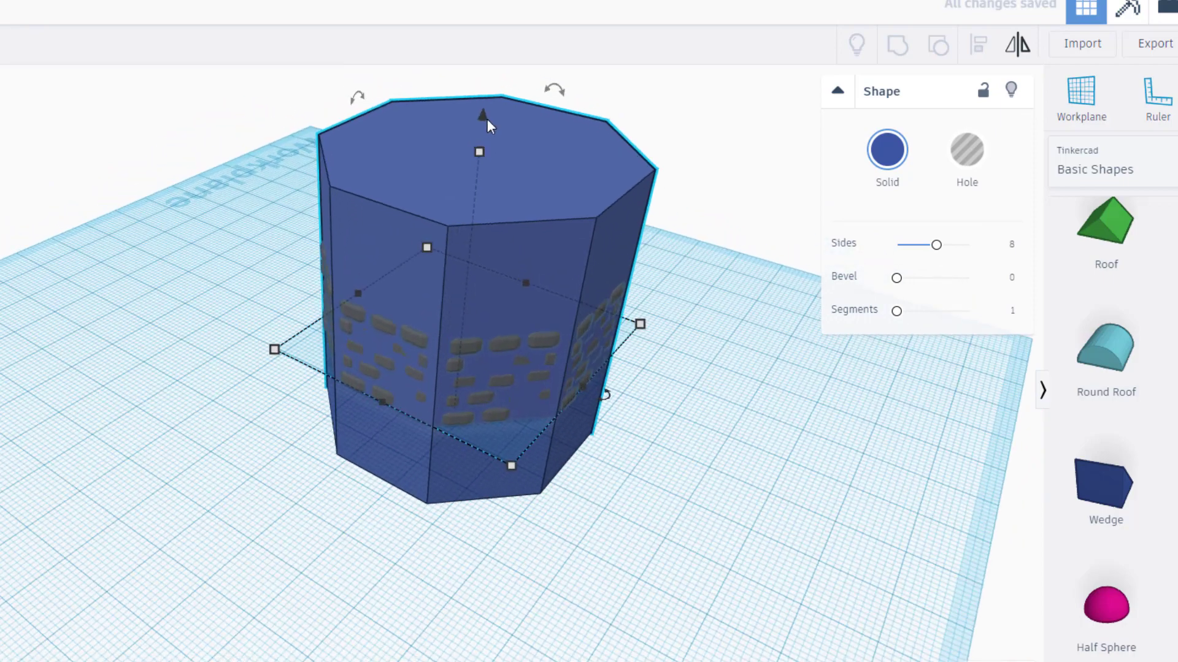
click(477, 153)
click(545, 293)
text(10)
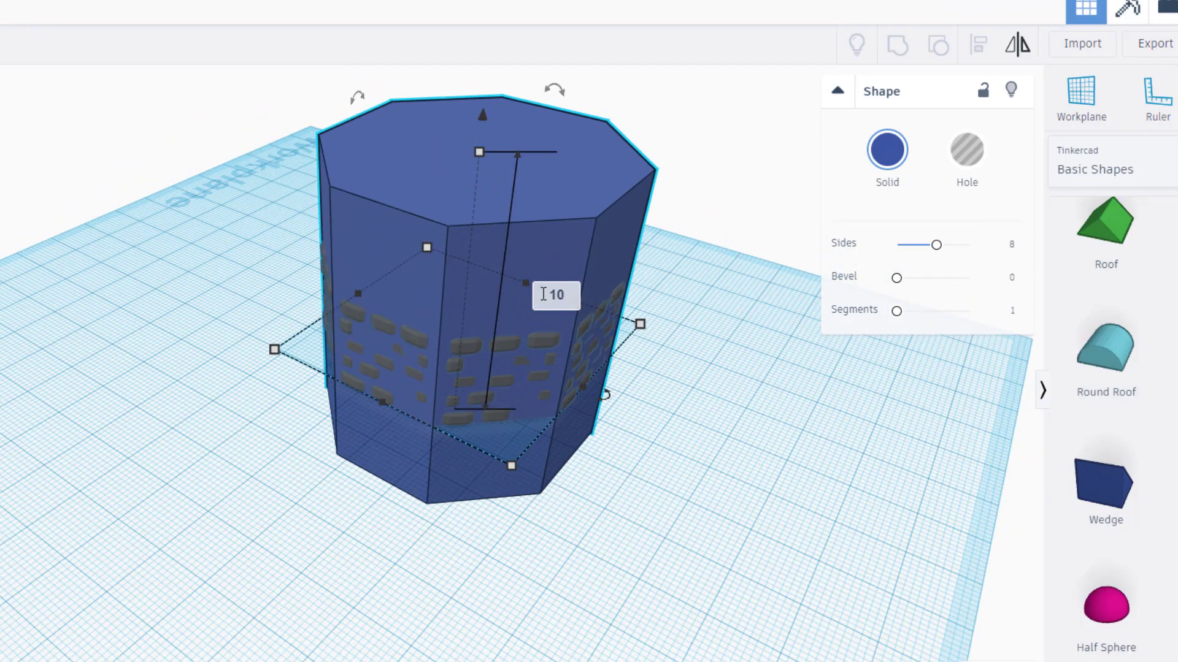
Step: Give the octagonal slab height 10, bevel 2 and a dark grey colour
key(Return)
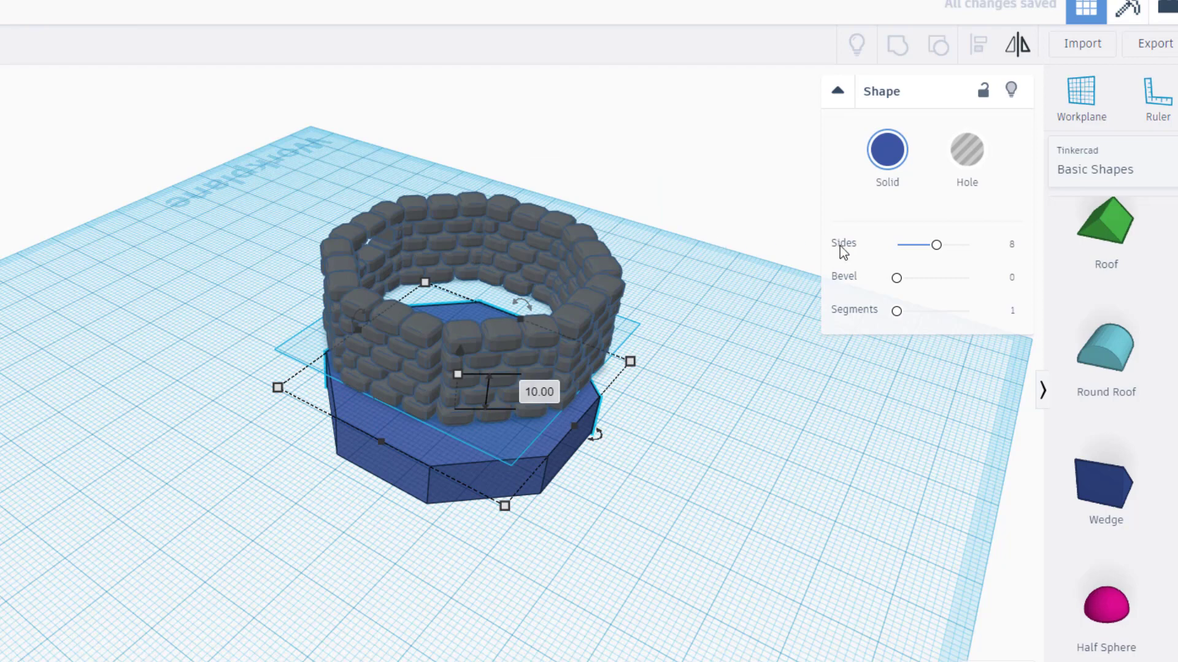
click(1012, 282)
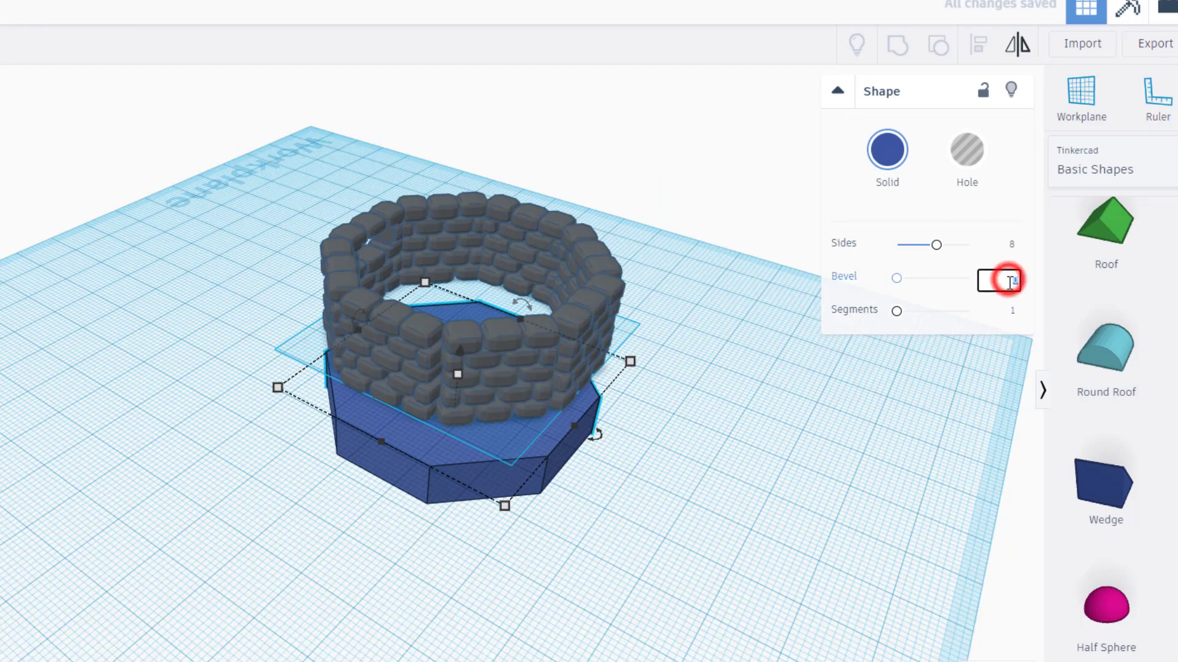
text(4)
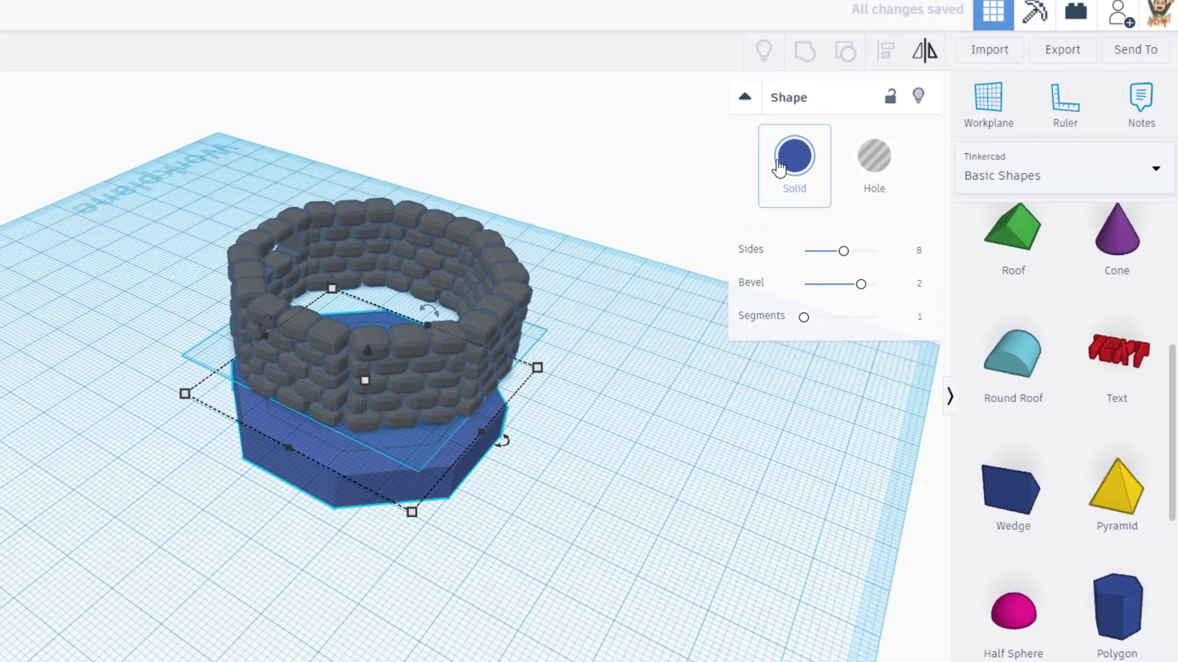
click(789, 161)
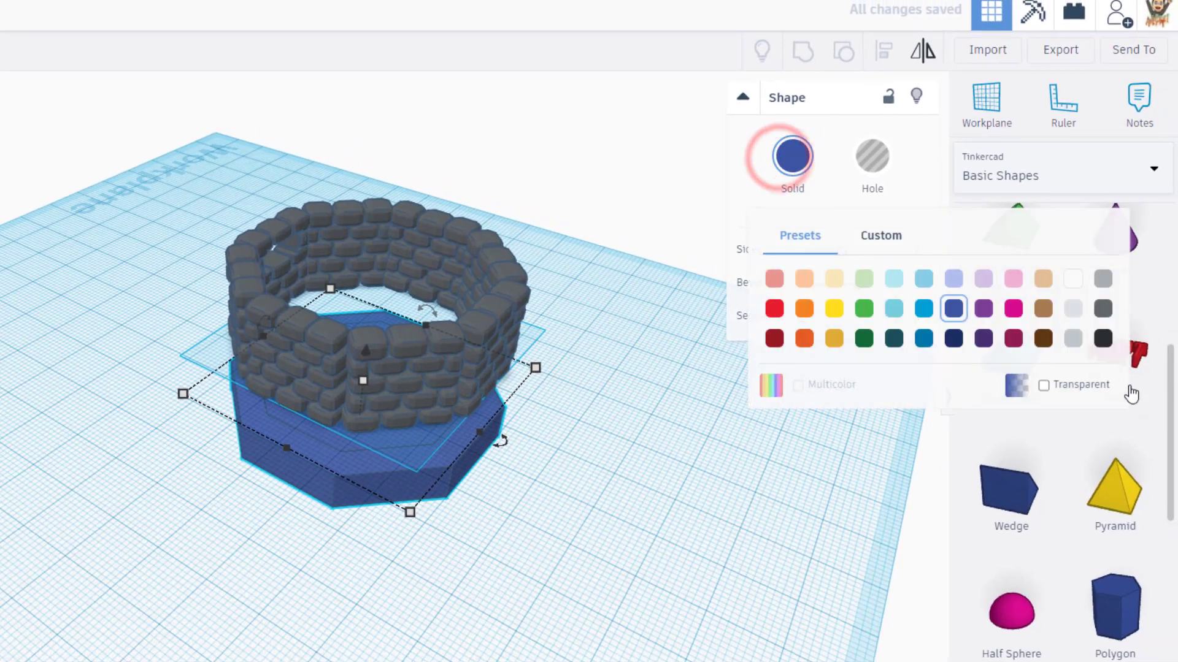
click(1104, 309)
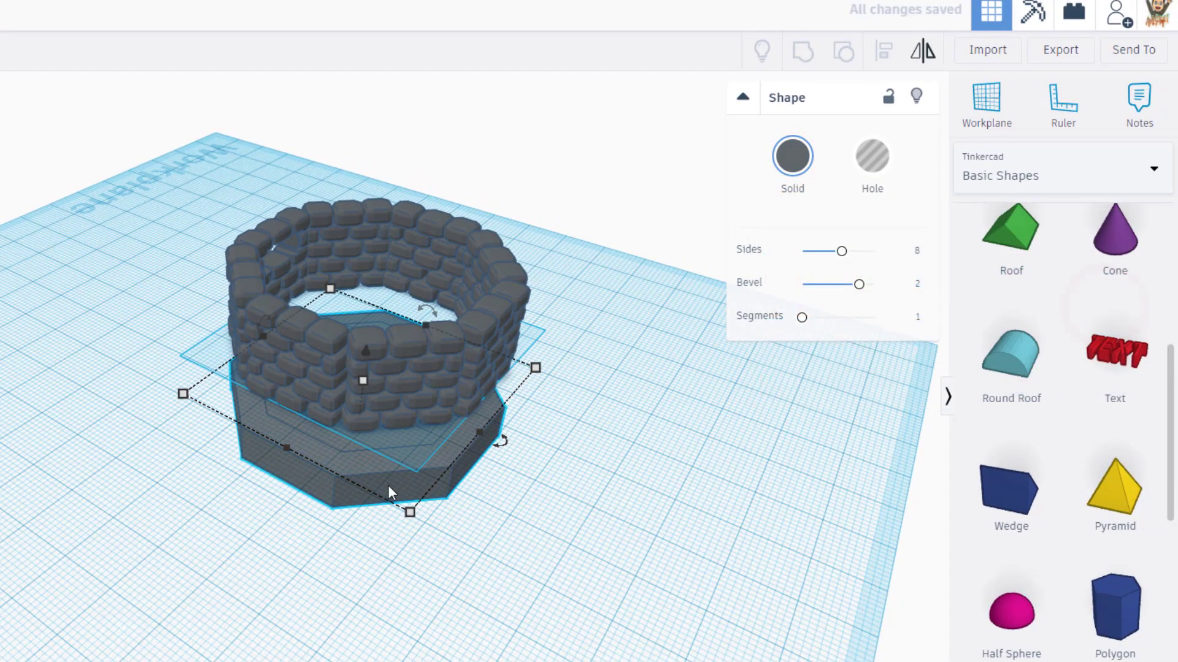
Step: Drop the slab to the workplane, then raise it to sit atop the wall
click(313, 512)
click(335, 466)
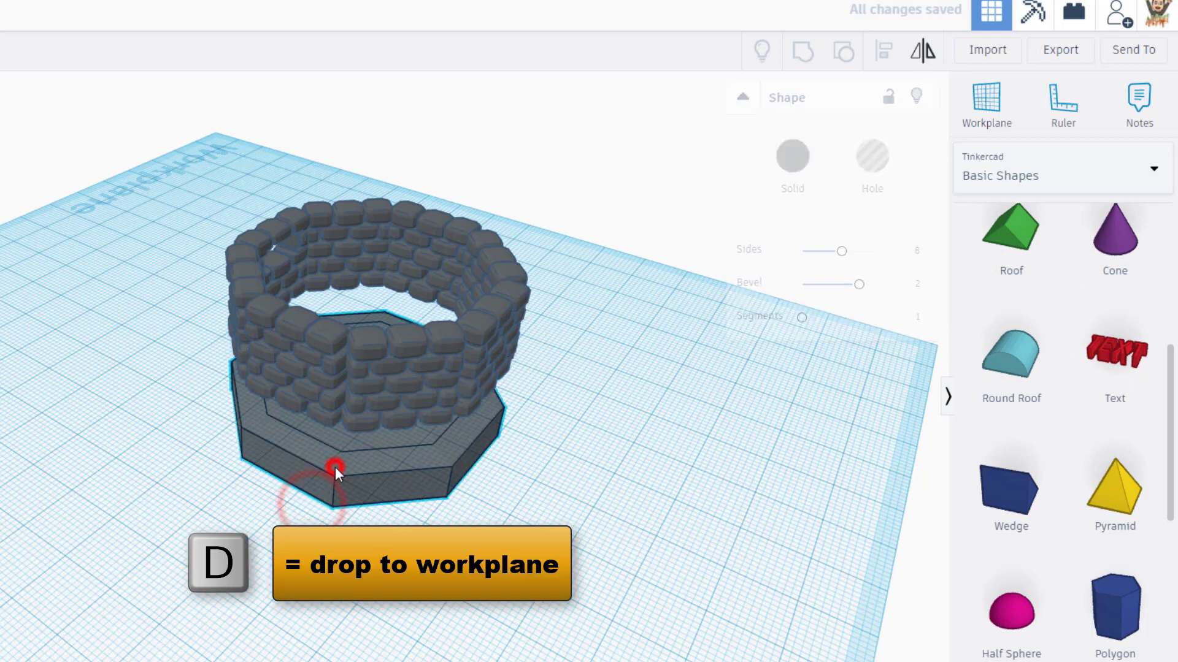
key(d)
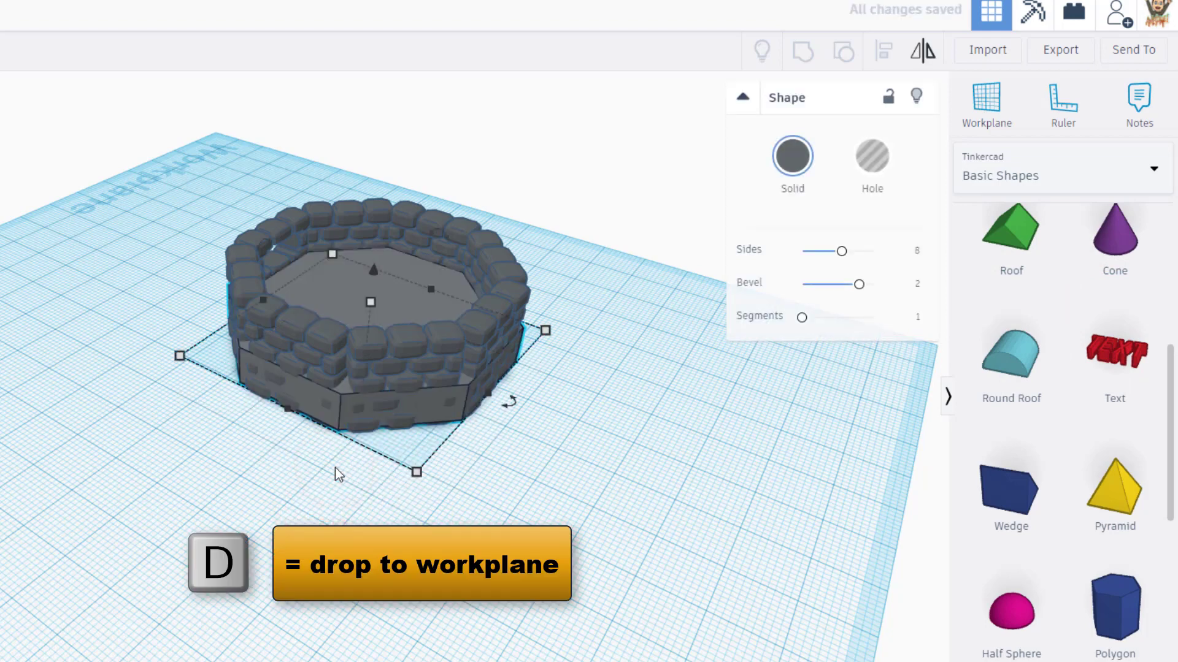
key(ctrl+Up)
key(ctrl+Up)
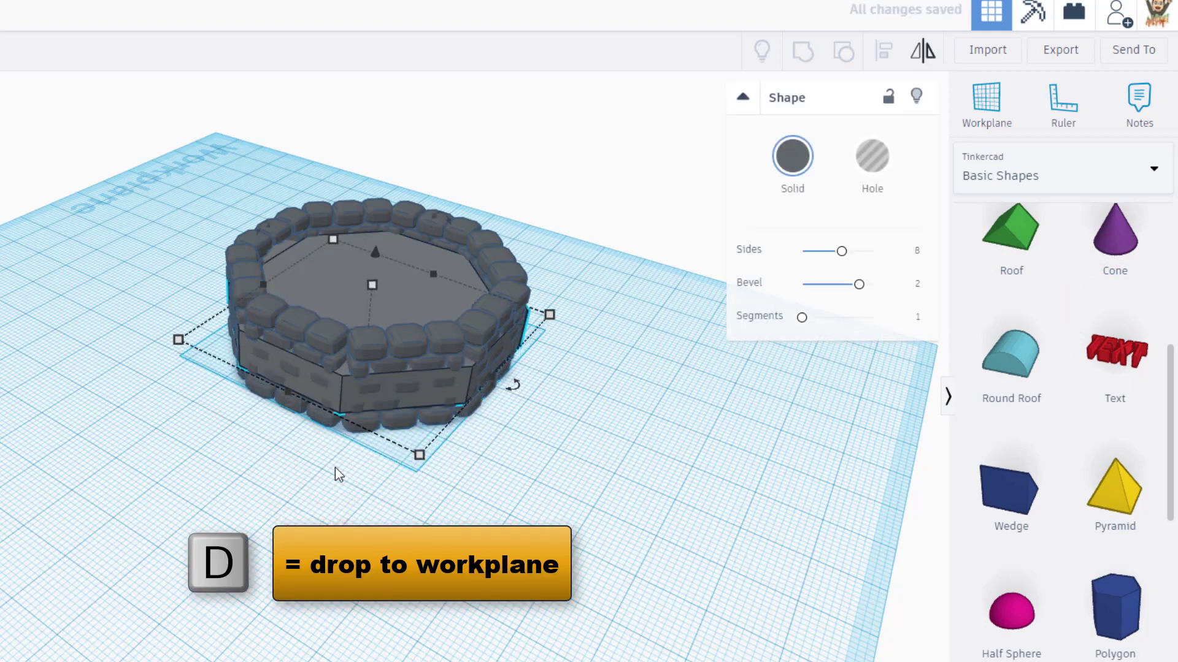
key(ctrl+Up)
key(ctrl+Up)
key(ctrl+Up)
key(ctrl+Up)
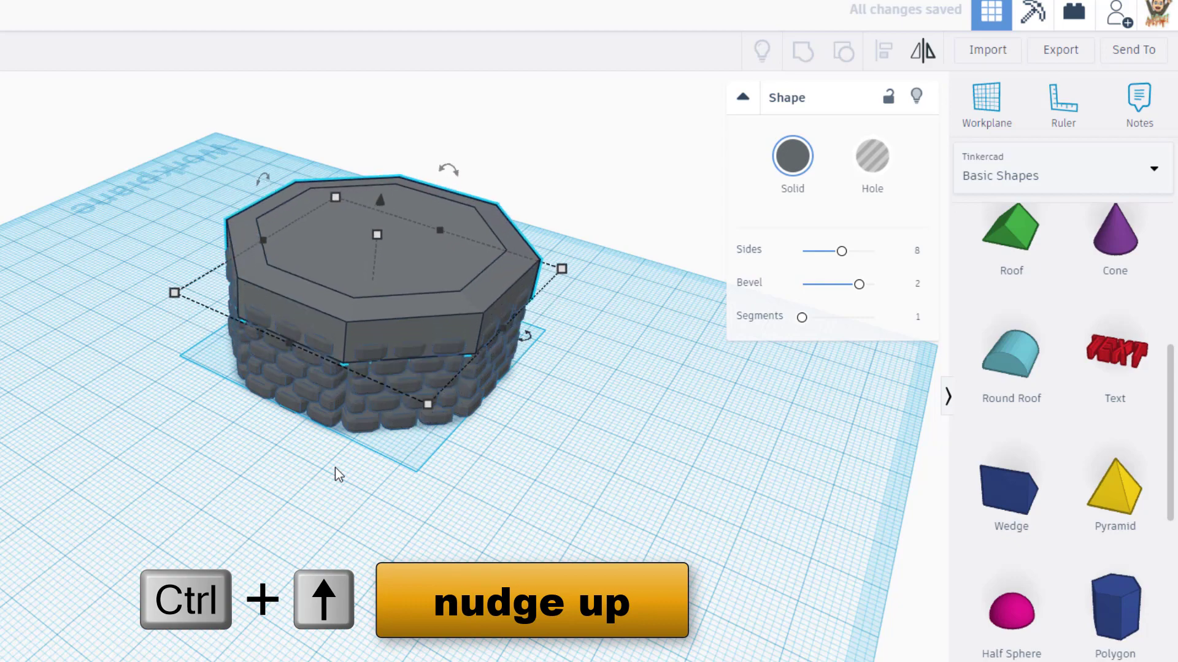
key(ctrl+Up)
key(ctrl+Up)
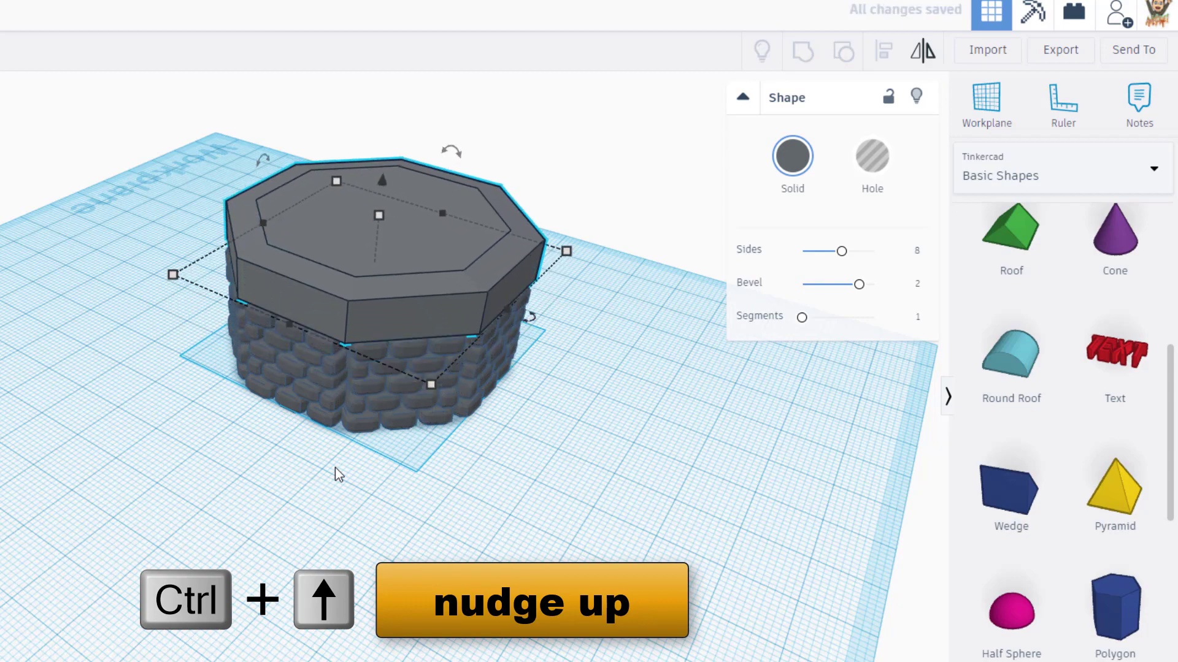
Step: Set the cap height to 6 and its bevel segments to 5
right_drag(47, 506, 257, 191)
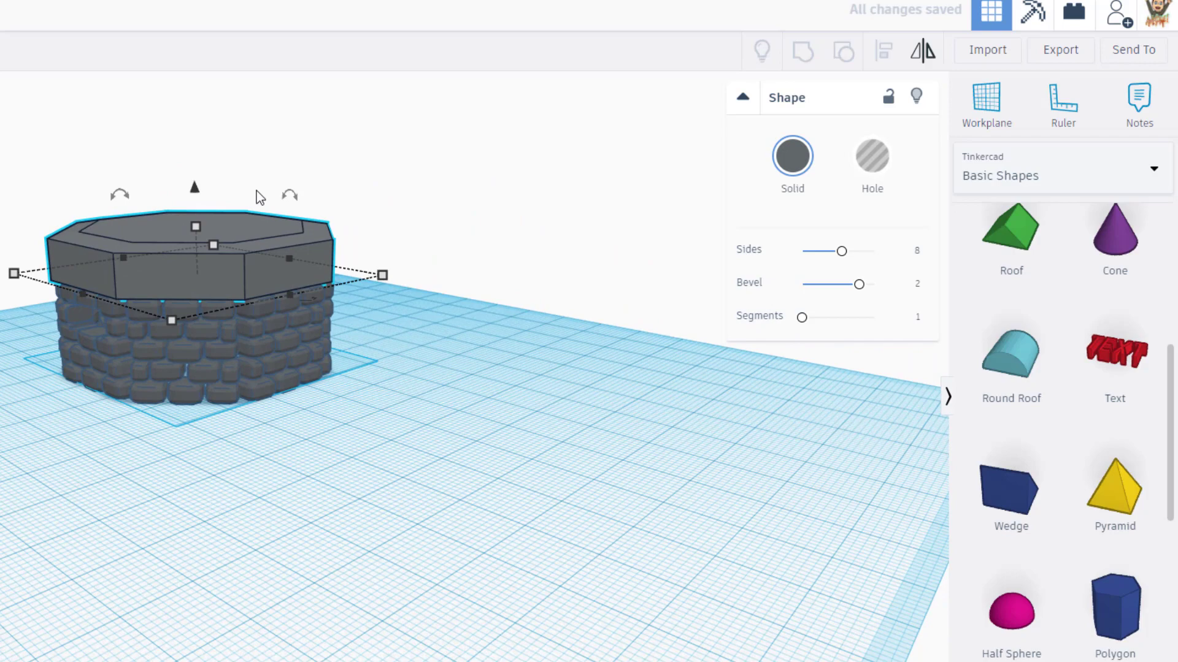
click(196, 227)
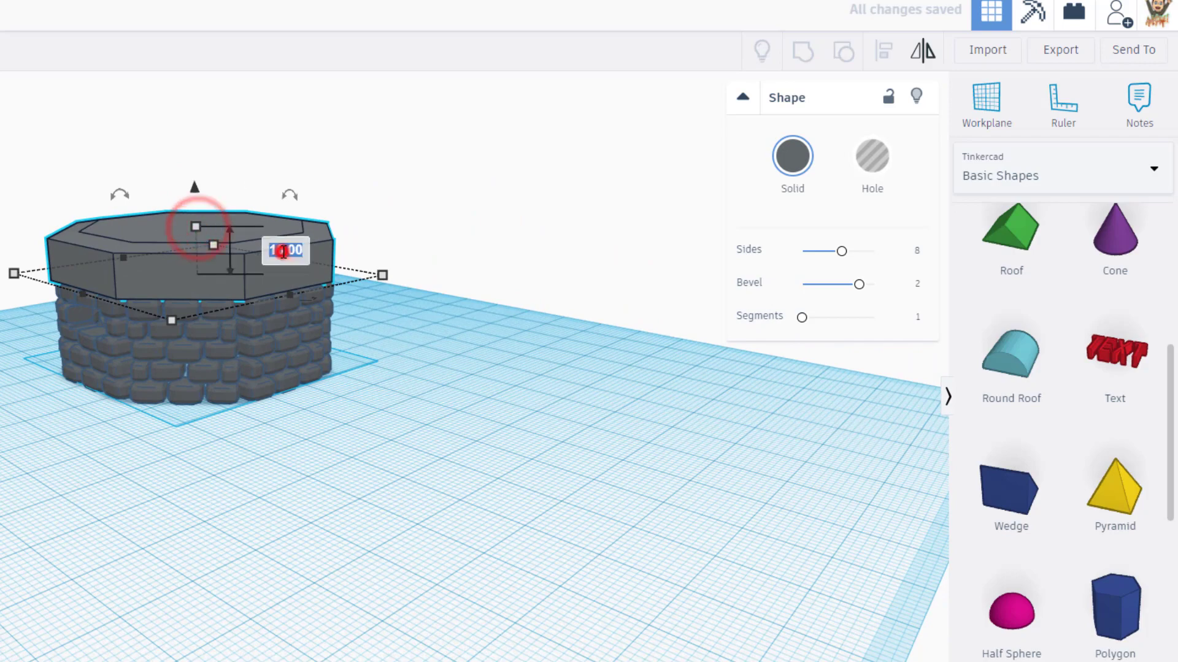
key(Return)
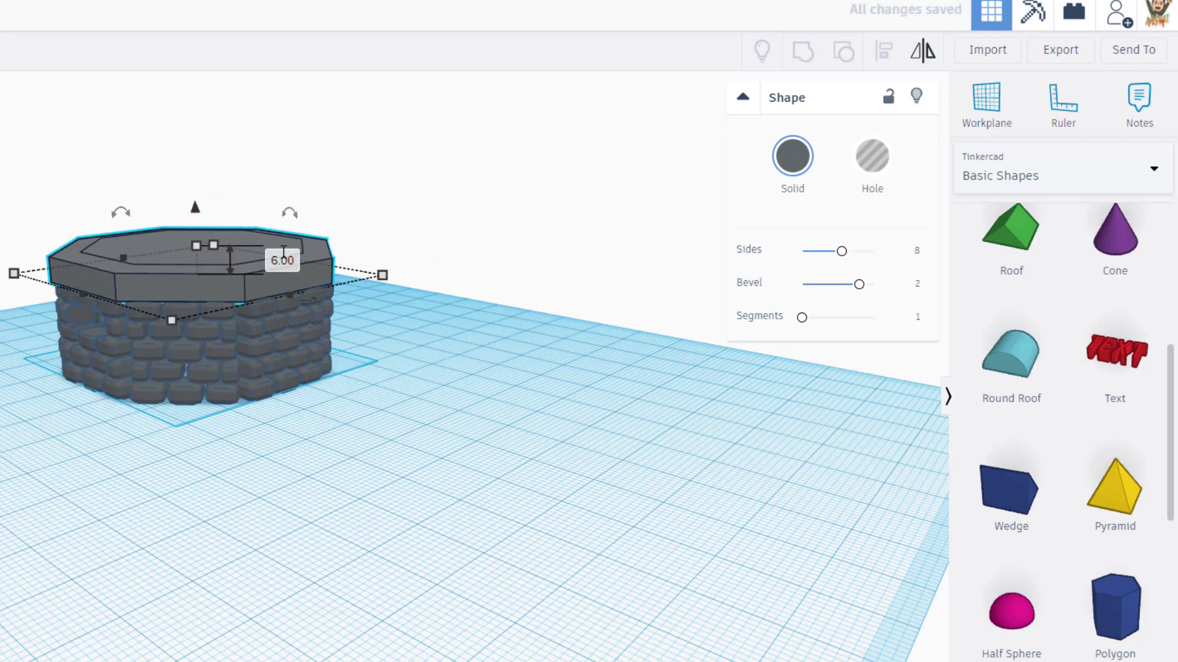
right_drag(145, 404, 865, 307)
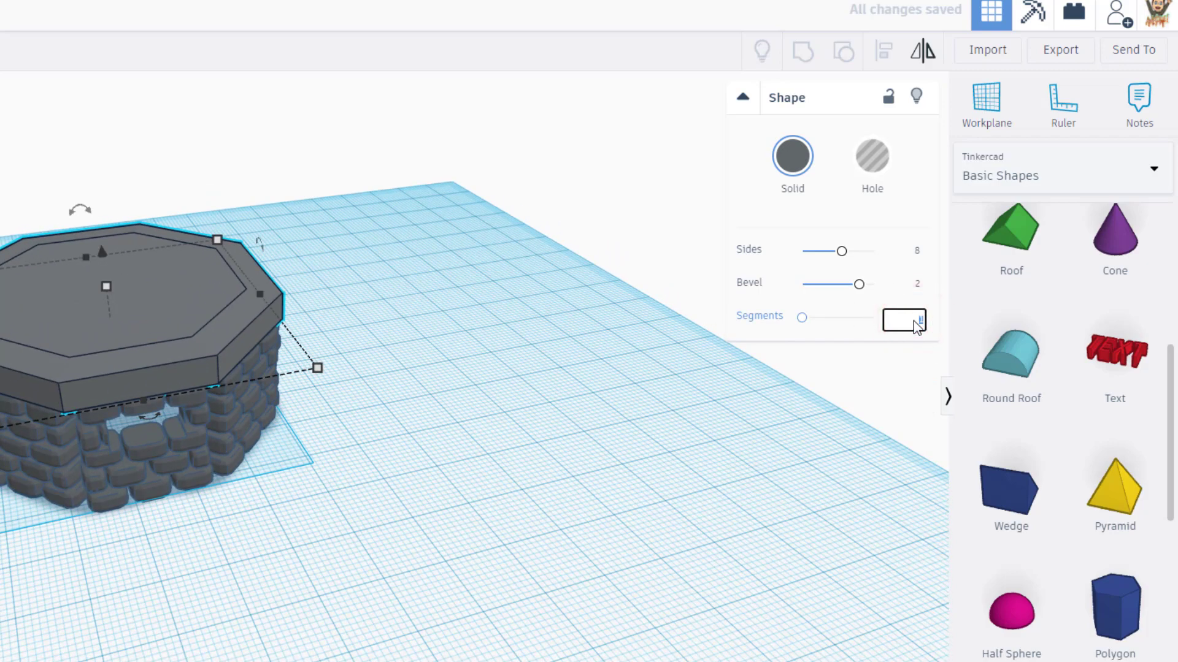
text(5)
key(Return)
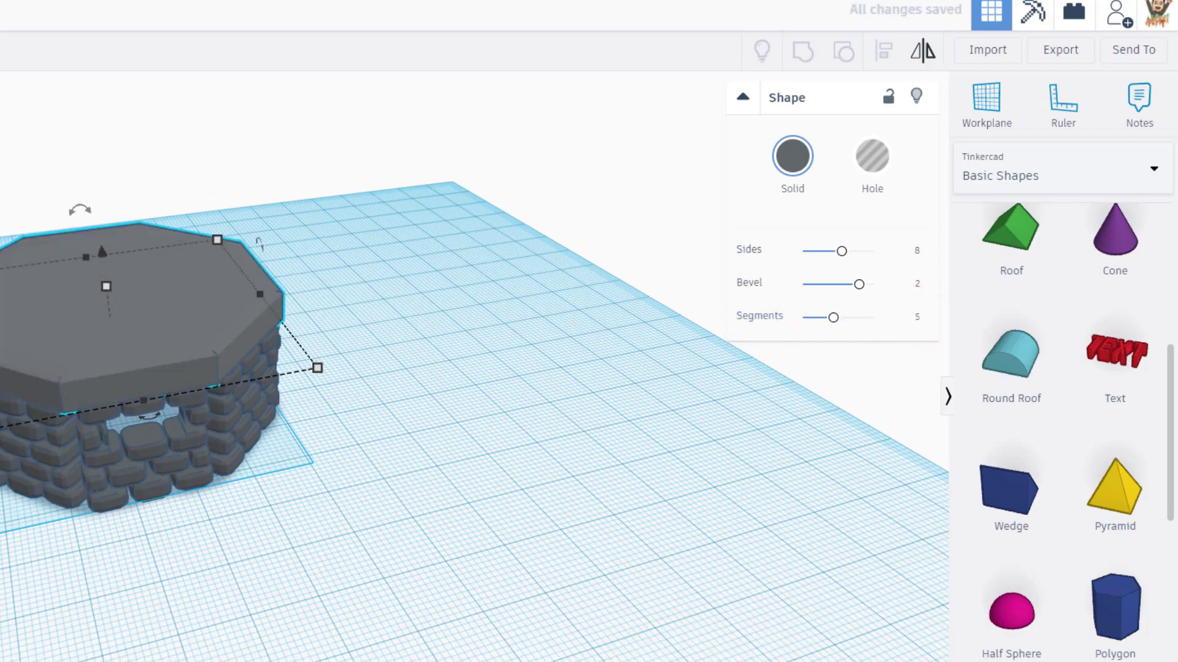
right_drag(212, 387, 205, 473)
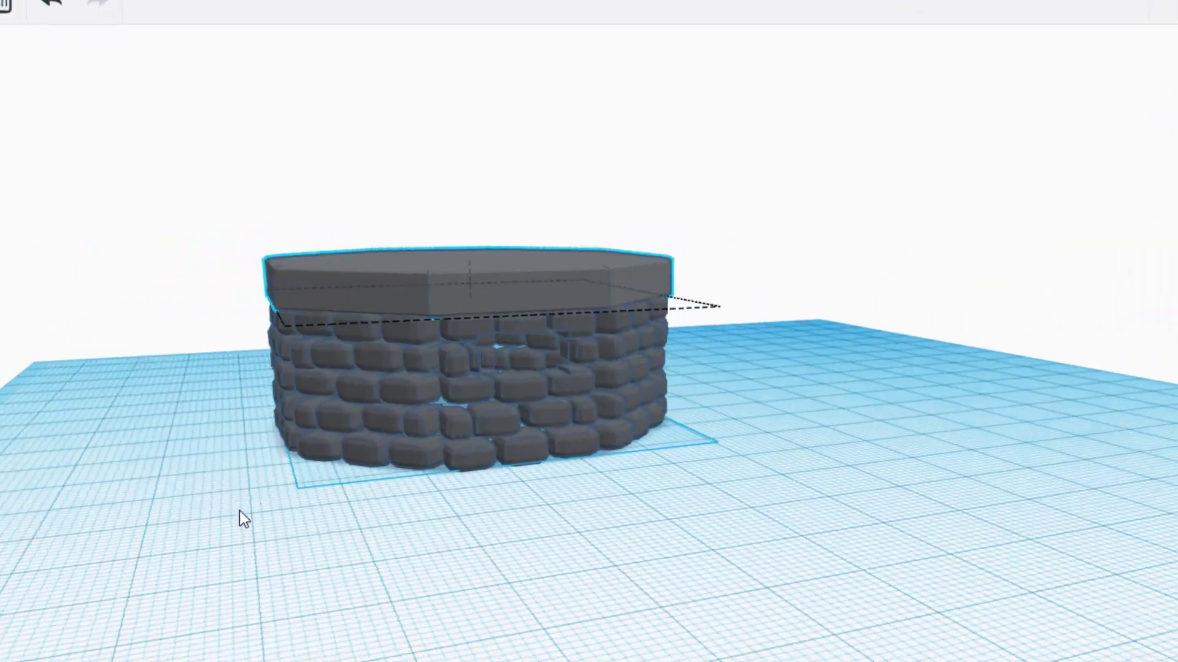
scroll(276, 514, up, 2)
Step: Hide the octagonal roof cap and orbit around the exposed stone wall ring
mouse_move(276, 515)
right_down()
mouse_move(274, 542)
mouse_move(365, 528)
mouse_move(264, 528)
right_up()
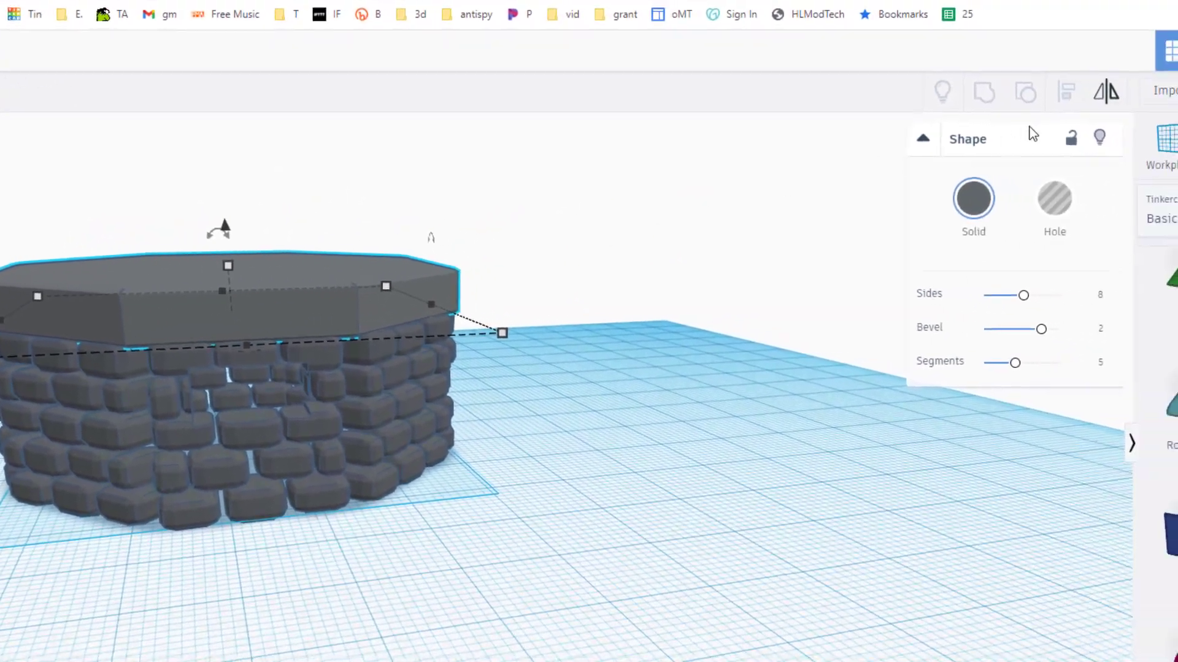
click(1102, 147)
right_drag(787, 258, 252, 488)
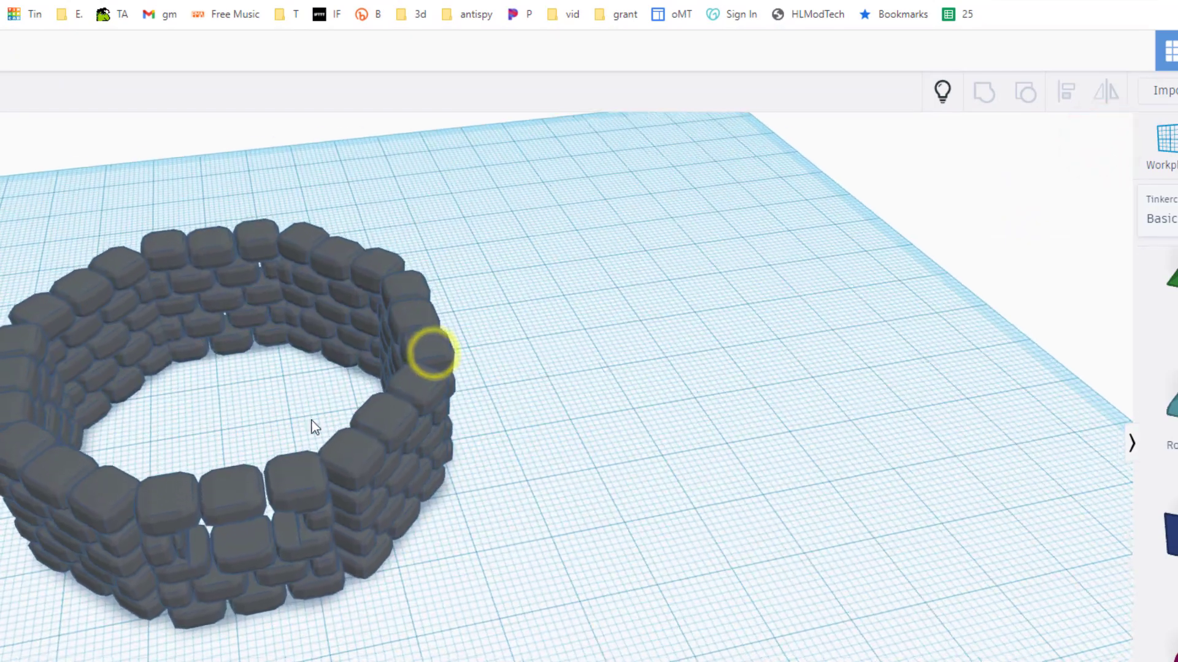
right_drag(618, 640, 693, 598)
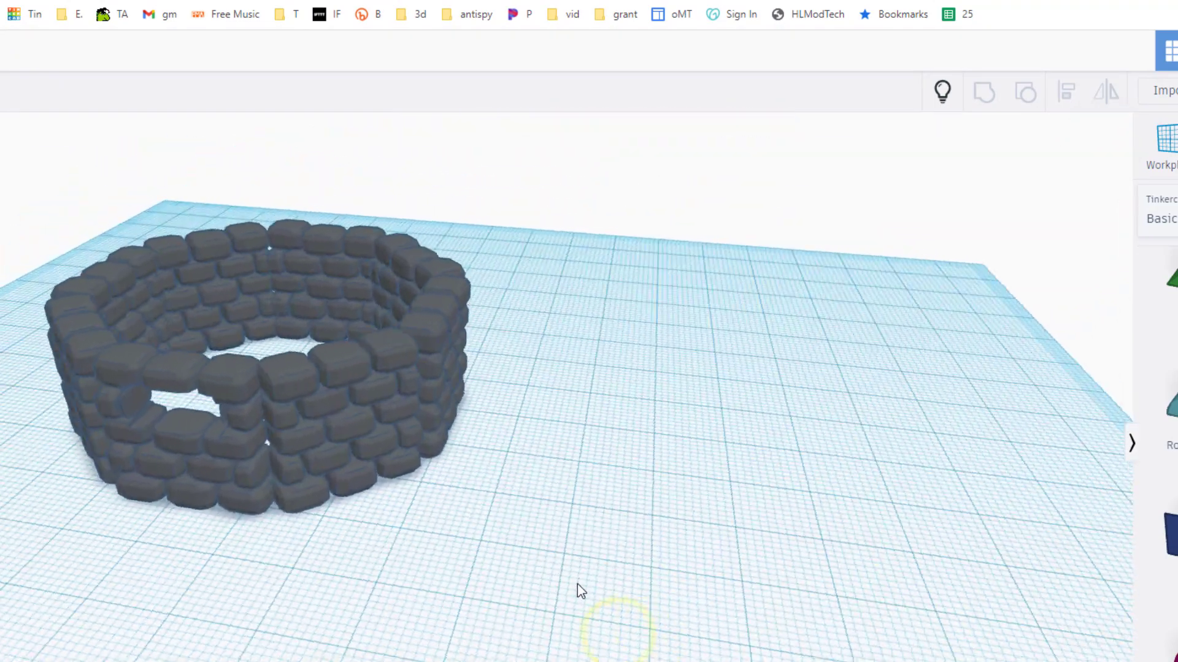
right_drag(701, 348, 958, 332)
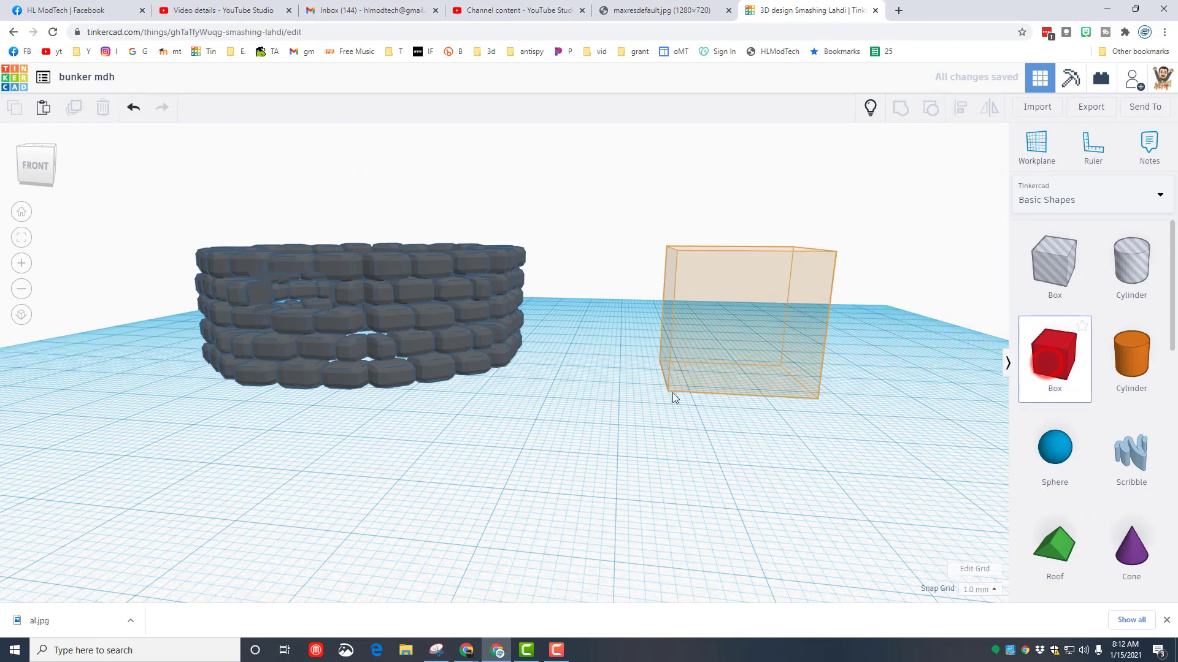
Step: Place a new box beside the stone wall, shrink it to 8, then lengthen it to 11
drag(1049, 360, 590, 419)
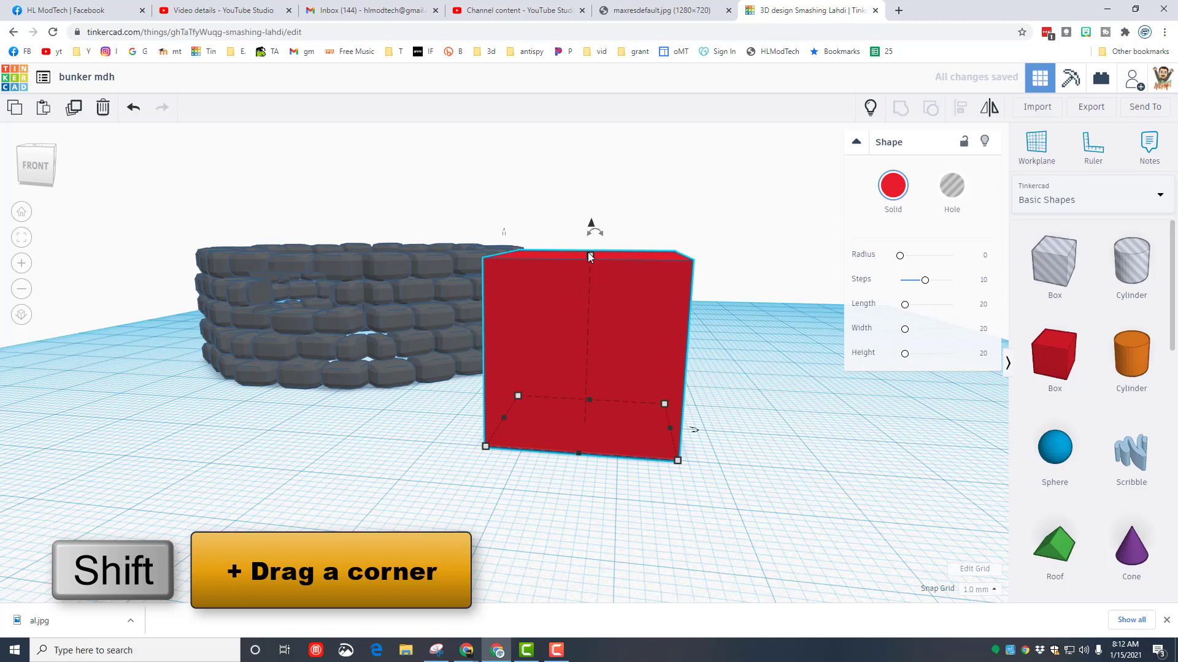
shift+drag(589, 258, 598, 361)
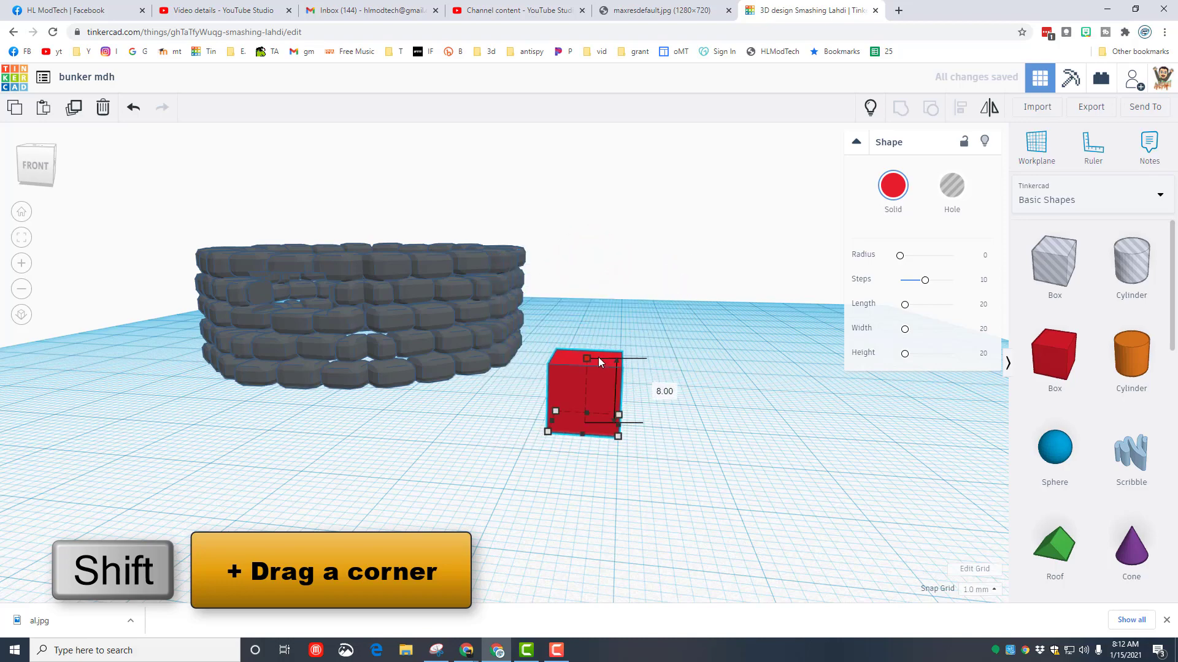
shift+drag(598, 361, 598, 360)
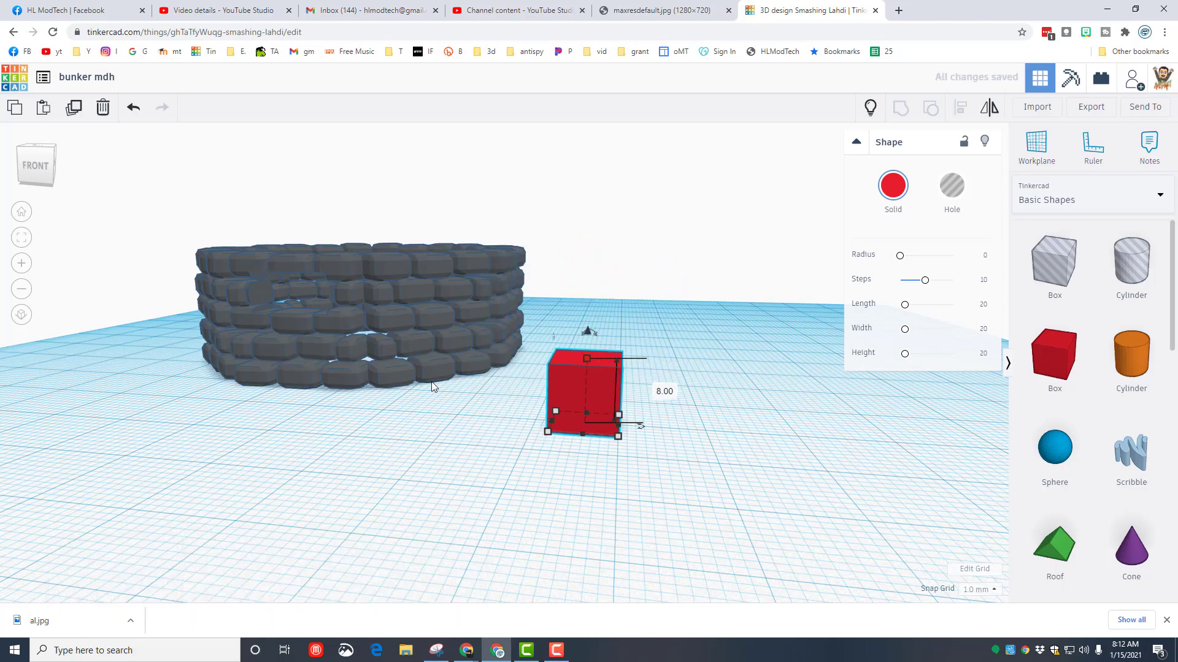
right_drag(560, 460, 363, 499)
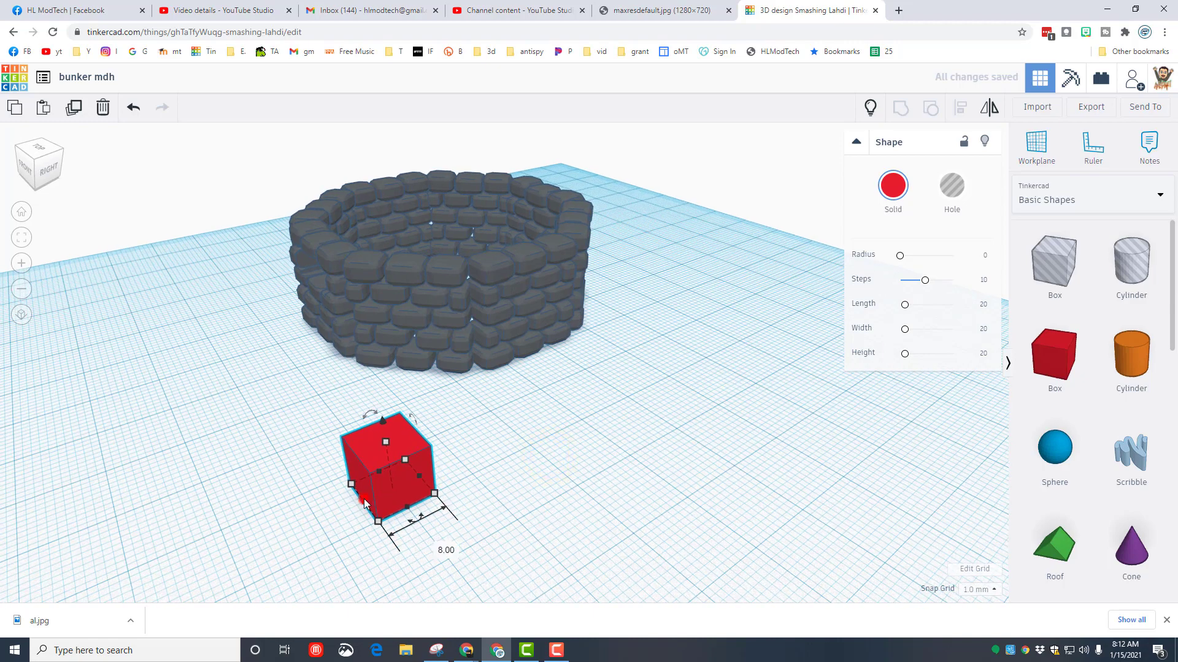
drag(363, 499, 347, 502)
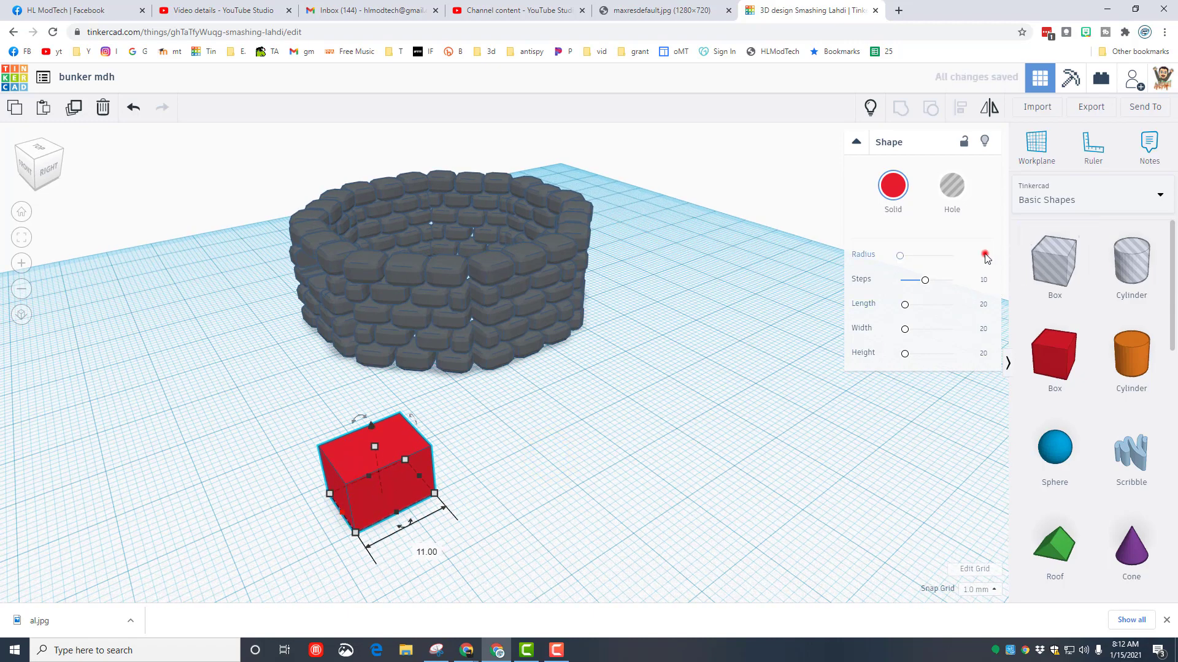
Step: Colour the new box dark grey
click(893, 185)
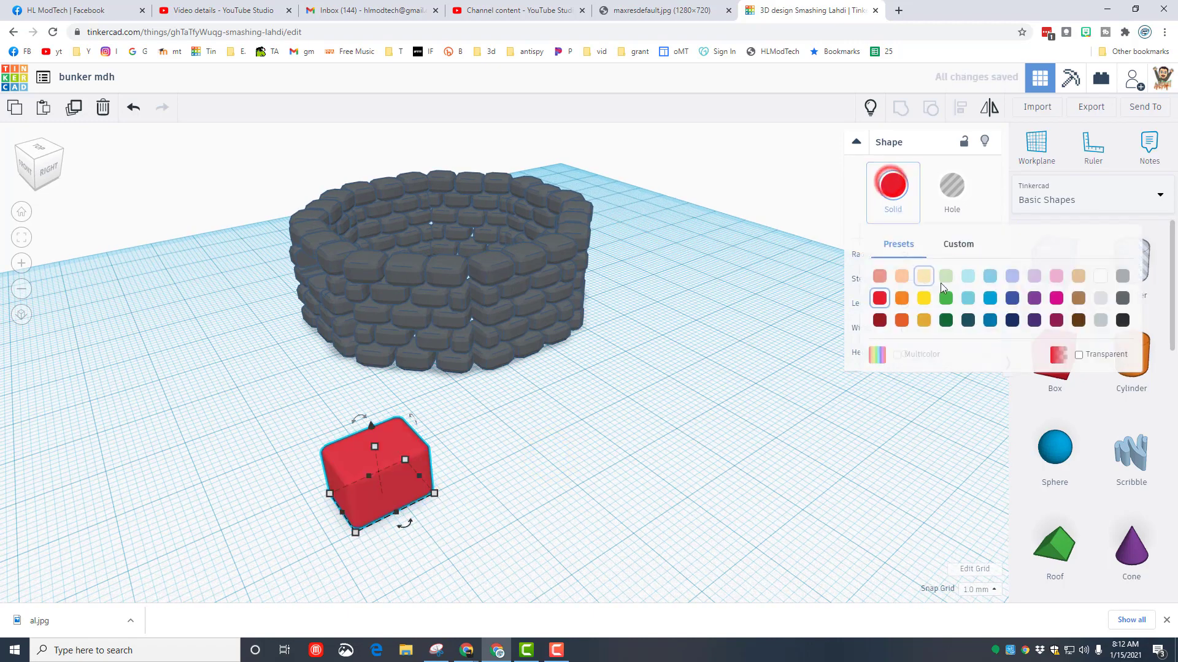
click(1118, 304)
right_drag(578, 417, 904, 422)
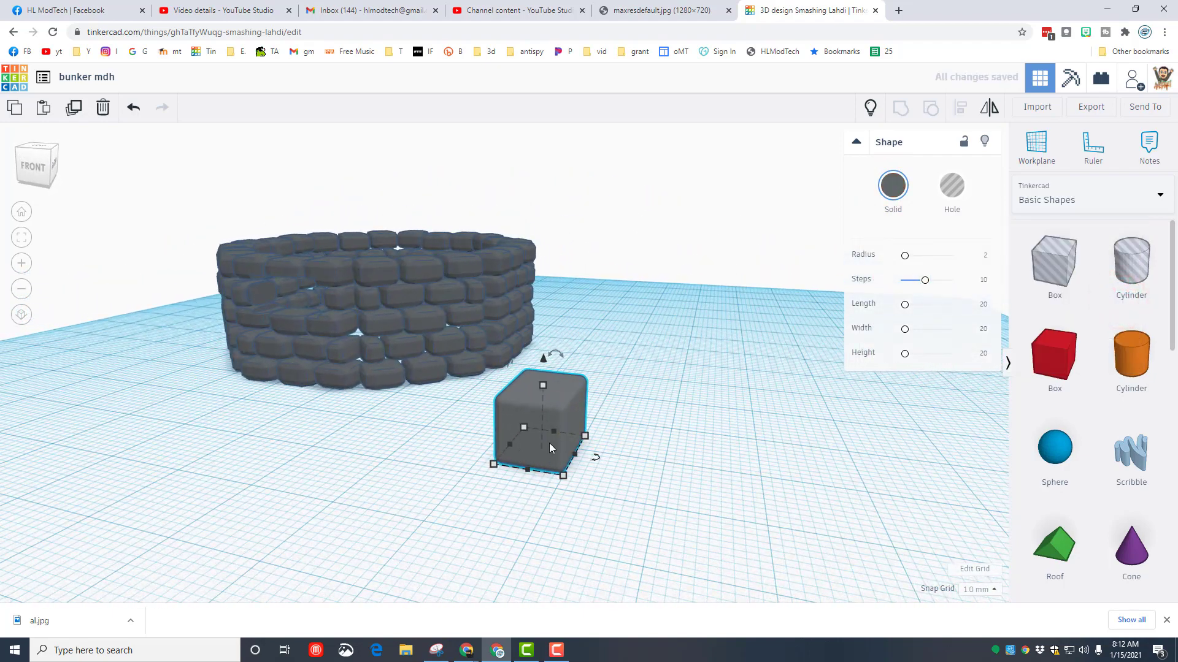
key(w)
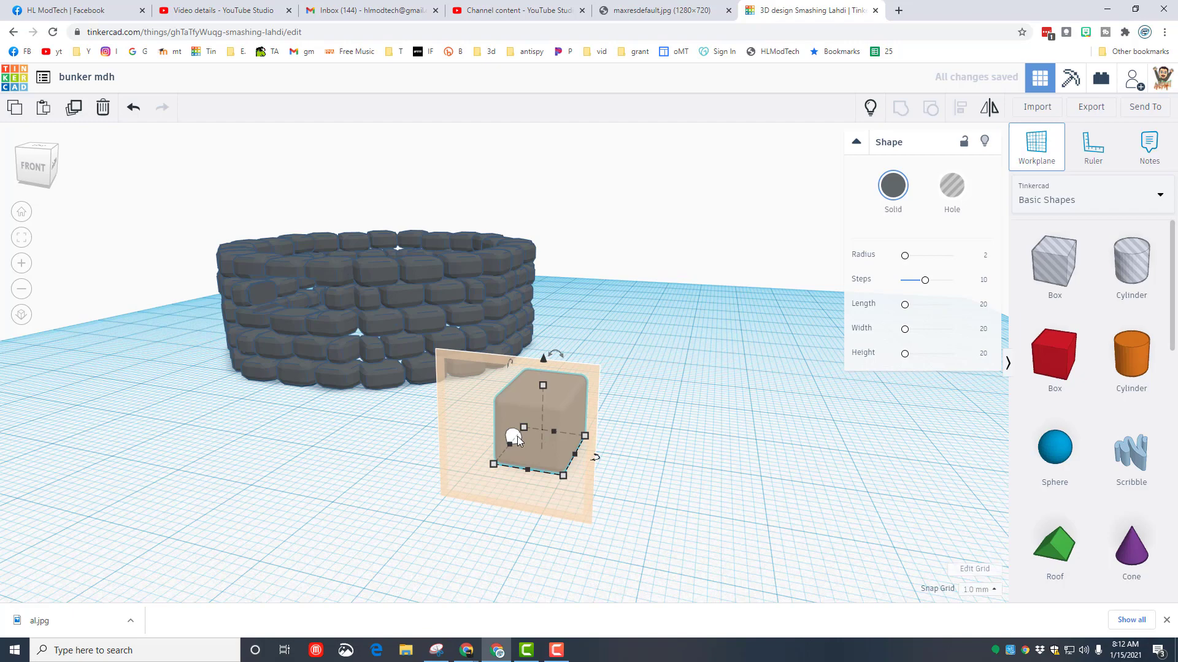
Step: Set the workplane on the box's front face and add a tube with radius 1 and wall 0.75
click(518, 436)
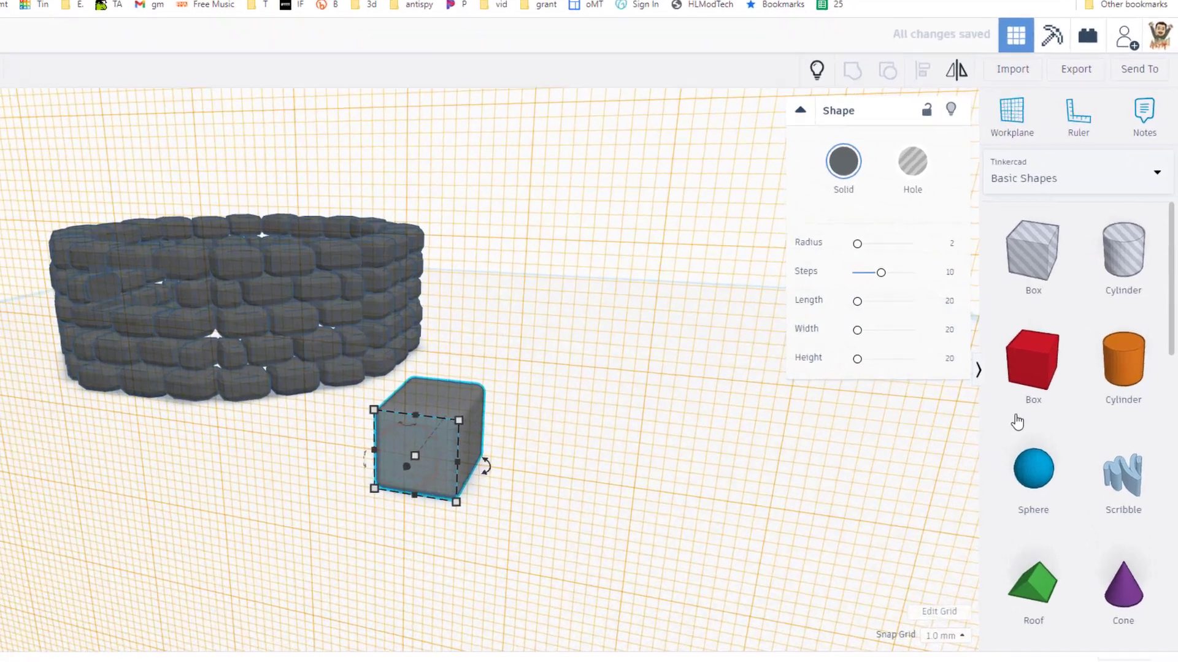
scroll(1018, 416, down, 2)
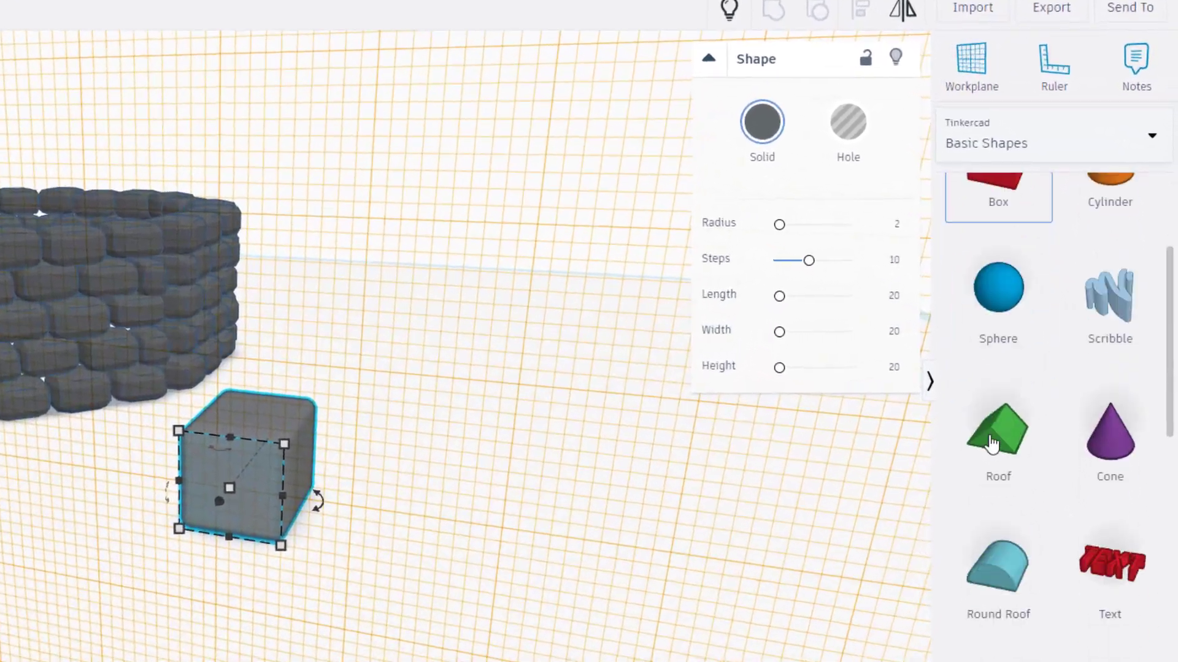
scroll(1040, 460, down, 3)
scroll(1047, 481, down, 2)
scroll(984, 548, down, 2)
click(998, 612)
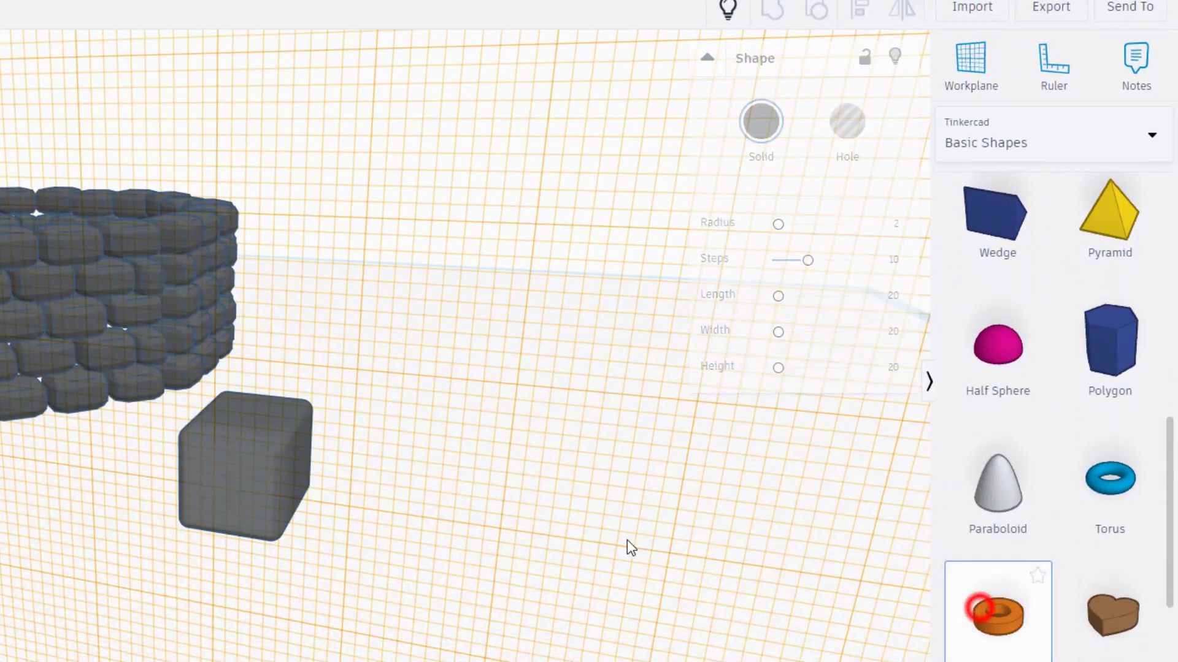
click(228, 429)
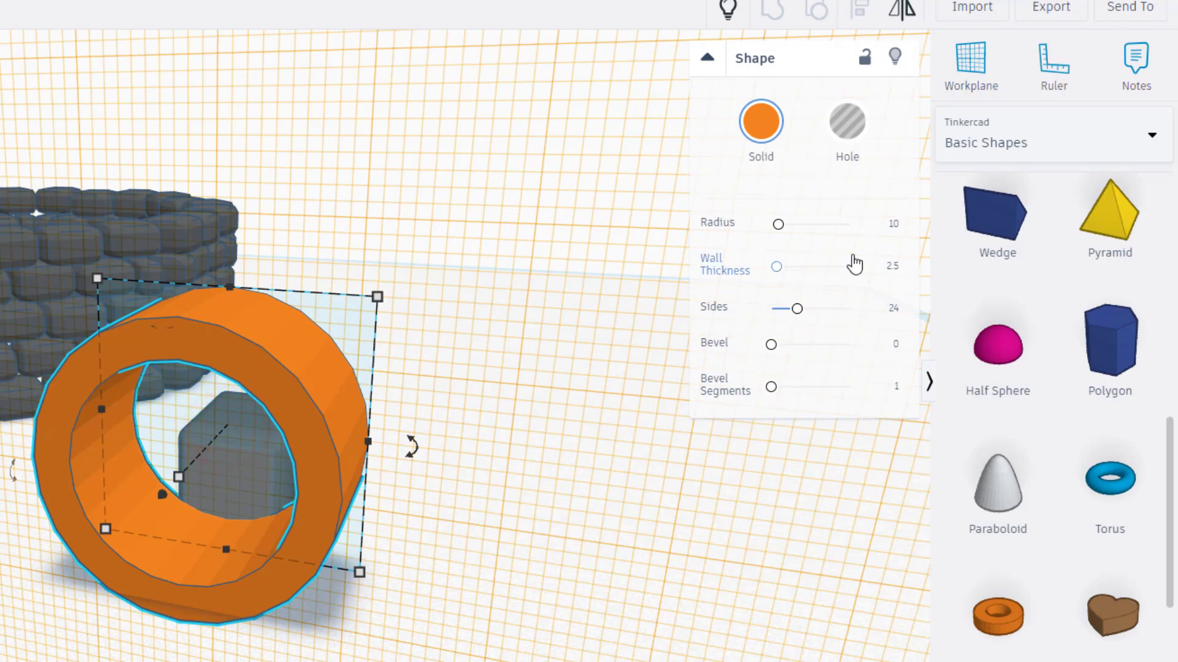
click(891, 224)
text(1)
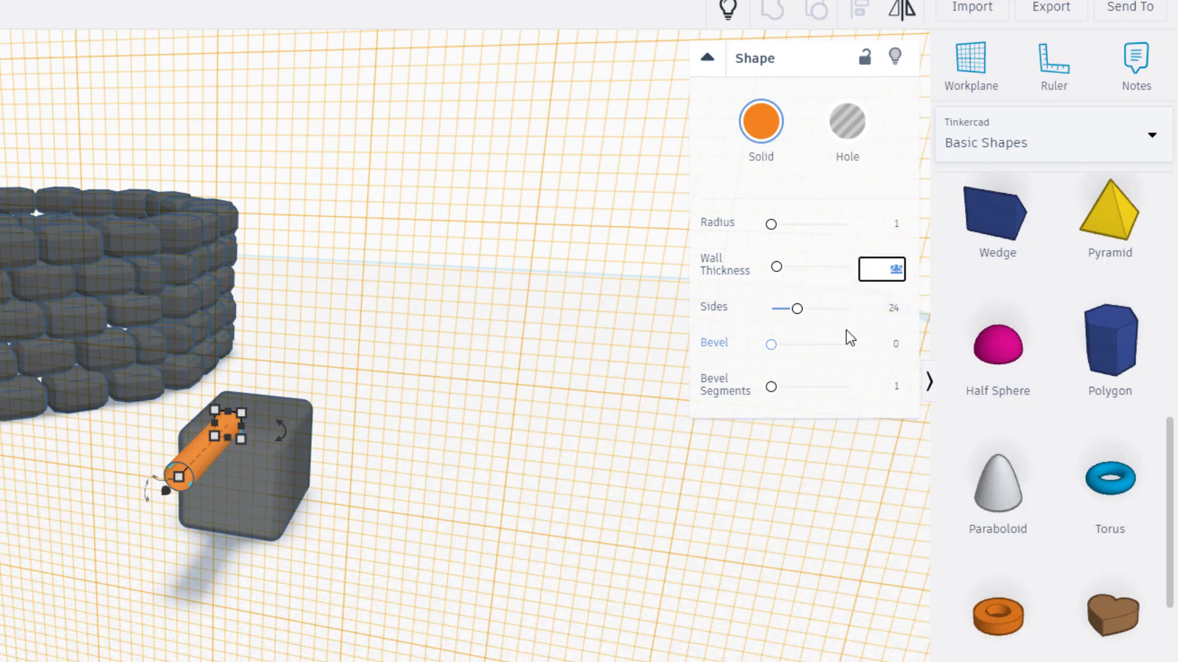
text(.)
text(75)
key(Return)
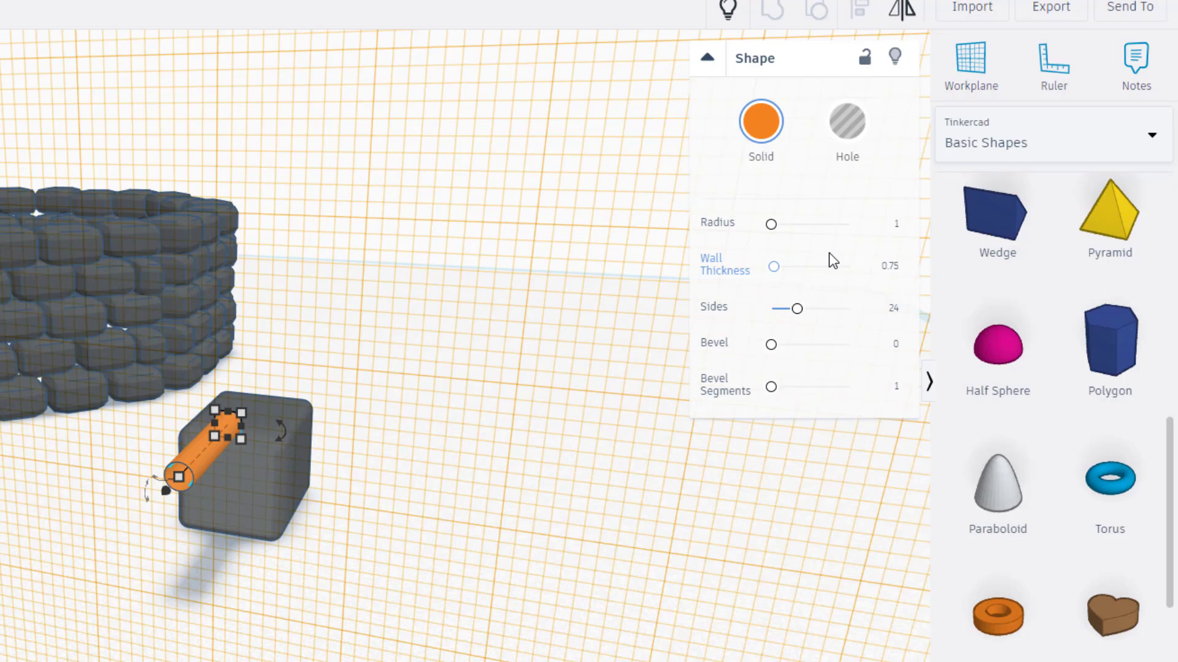
mouse_move(278, 566)
right_down()
mouse_move(242, 552)
mouse_move(295, 512)
mouse_move(234, 547)
mouse_move(279, 543)
mouse_move(276, 520)
right_up()
Step: Set the orange tube's radius to 1.5
click(900, 222)
text(.5)
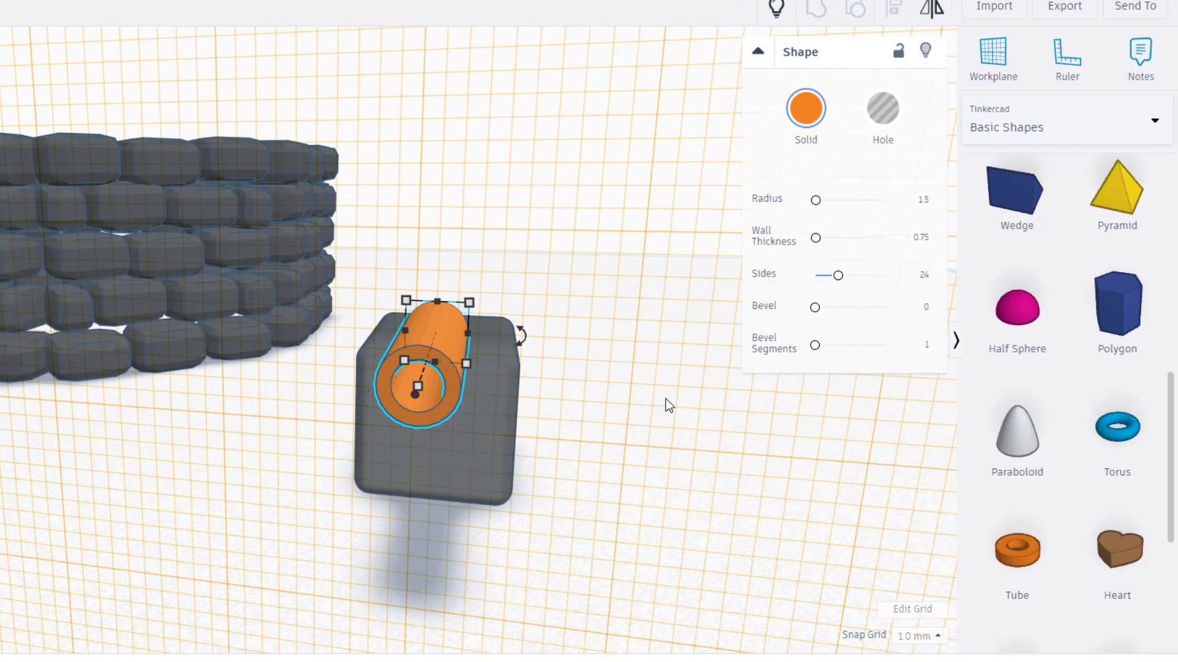
right_drag(521, 374, 330, 390)
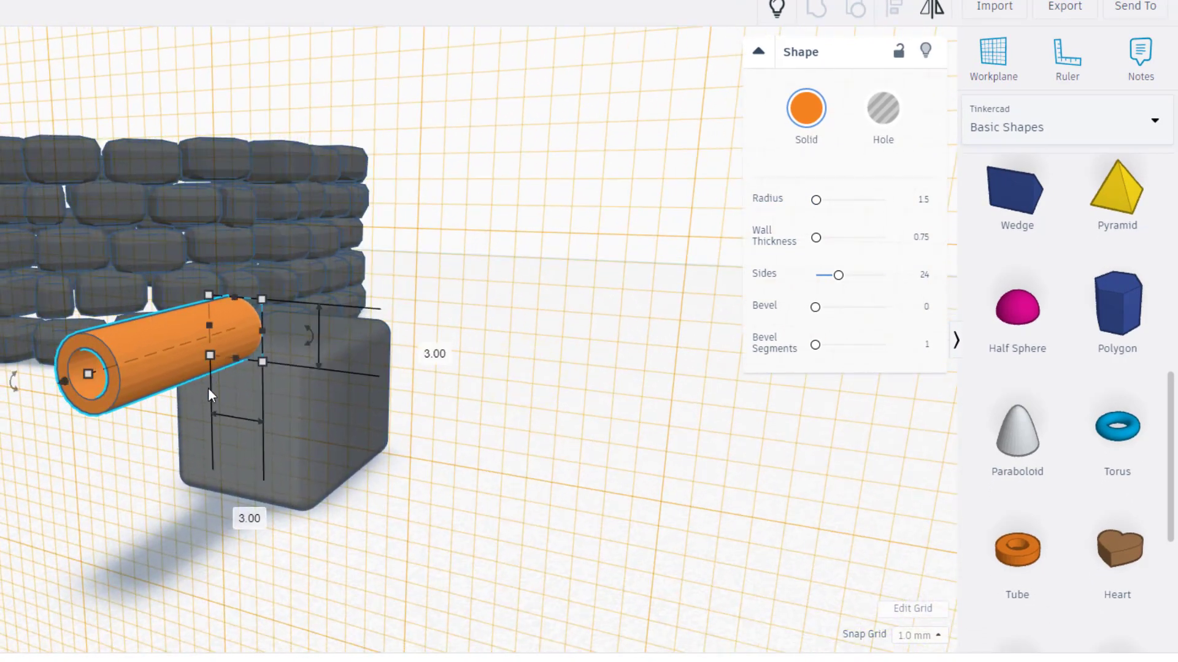
right_drag(211, 389, 311, 417)
click(311, 409)
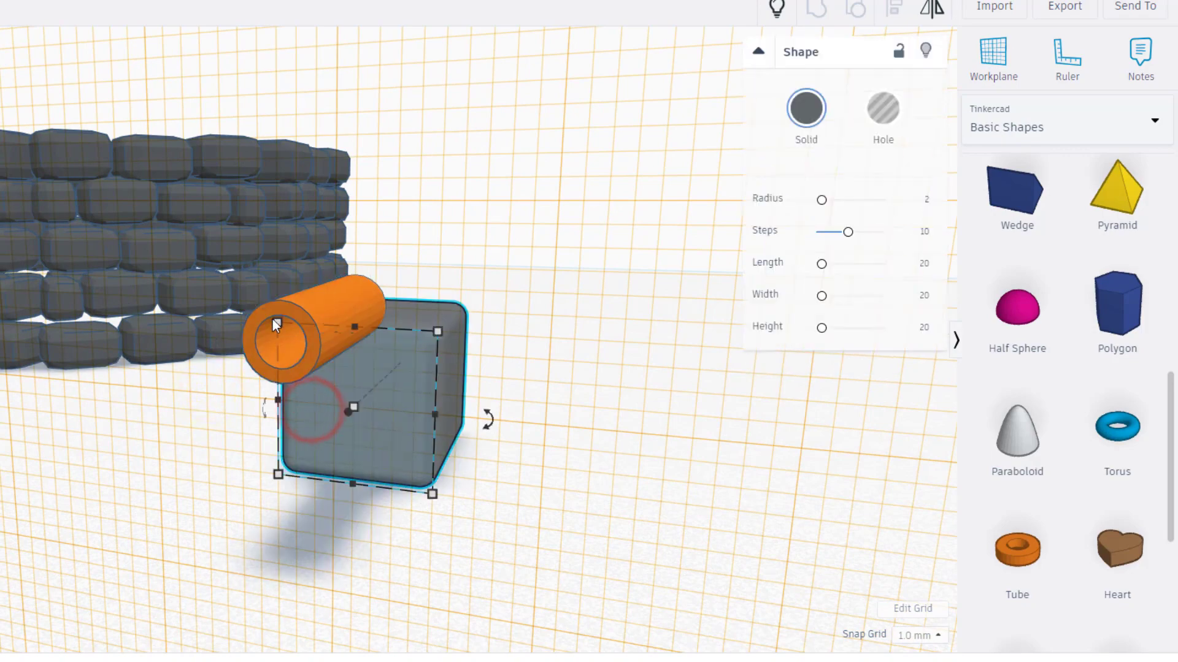
click(322, 339)
click(541, 292)
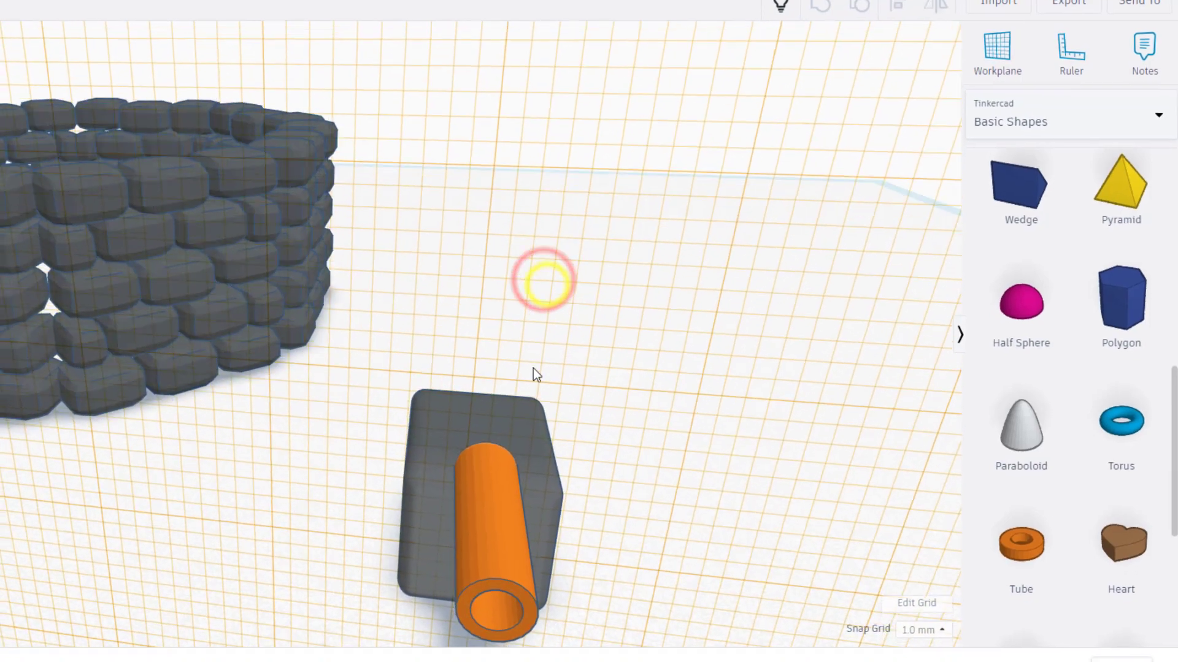
Step: Stretch the tube out past the grey cube to 19 long
mouse_move(581, 310)
right_down()
mouse_move(298, 402)
mouse_move(384, 396)
right_up()
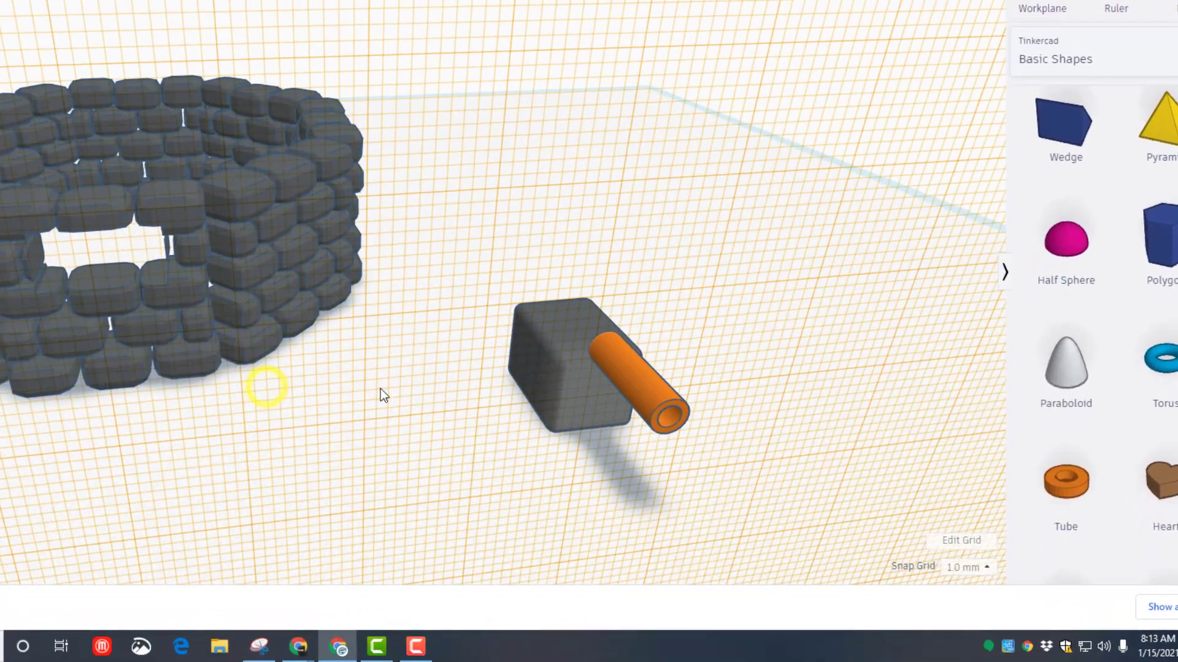
click(664, 419)
drag(677, 425, 746, 541)
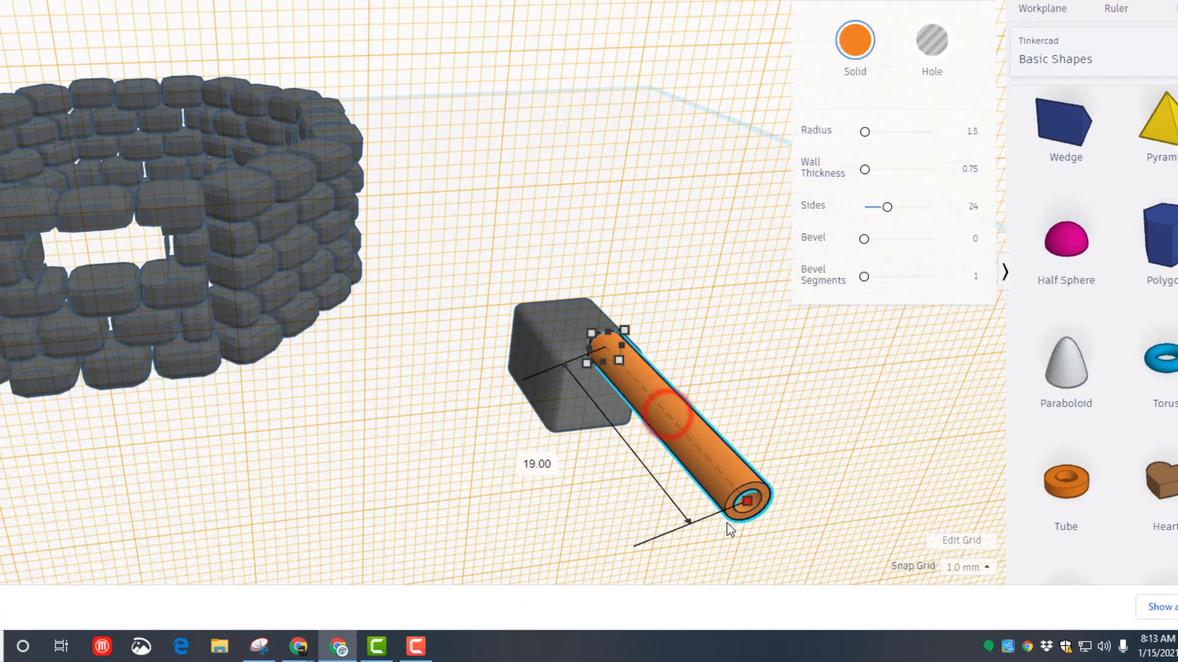
mouse_move(797, 544)
right_down()
mouse_move(392, 415)
mouse_move(480, 295)
right_up()
click(394, 419)
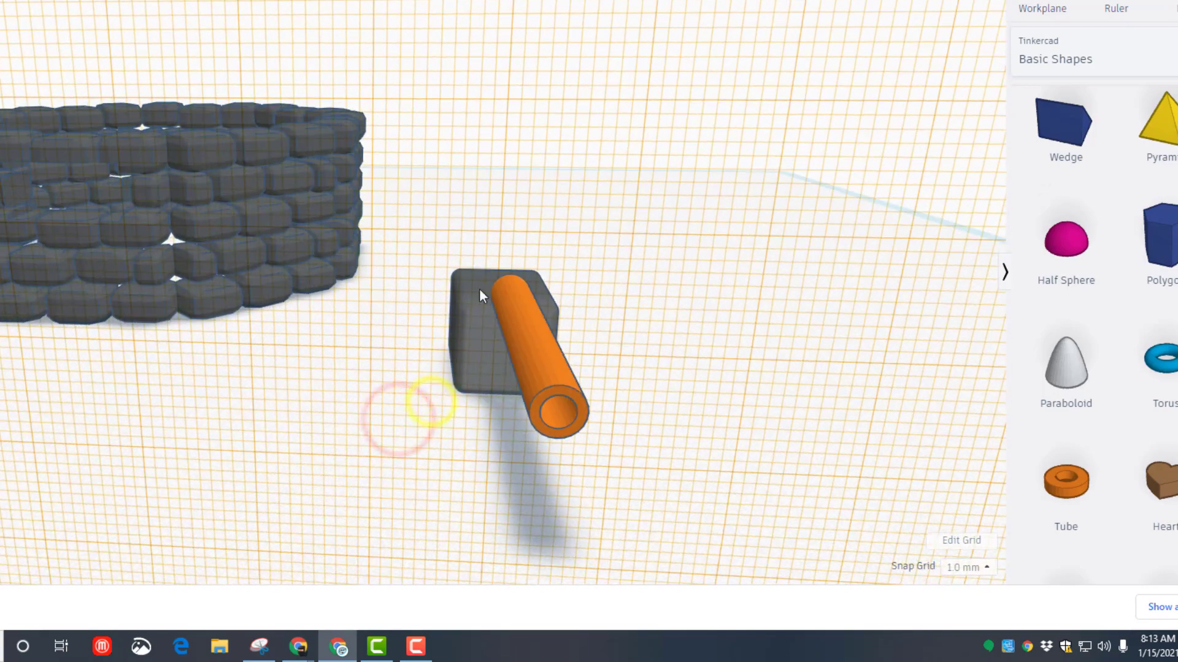
Step: Centre the orange tube on the grey cube using Align
drag(492, 348, 529, 354)
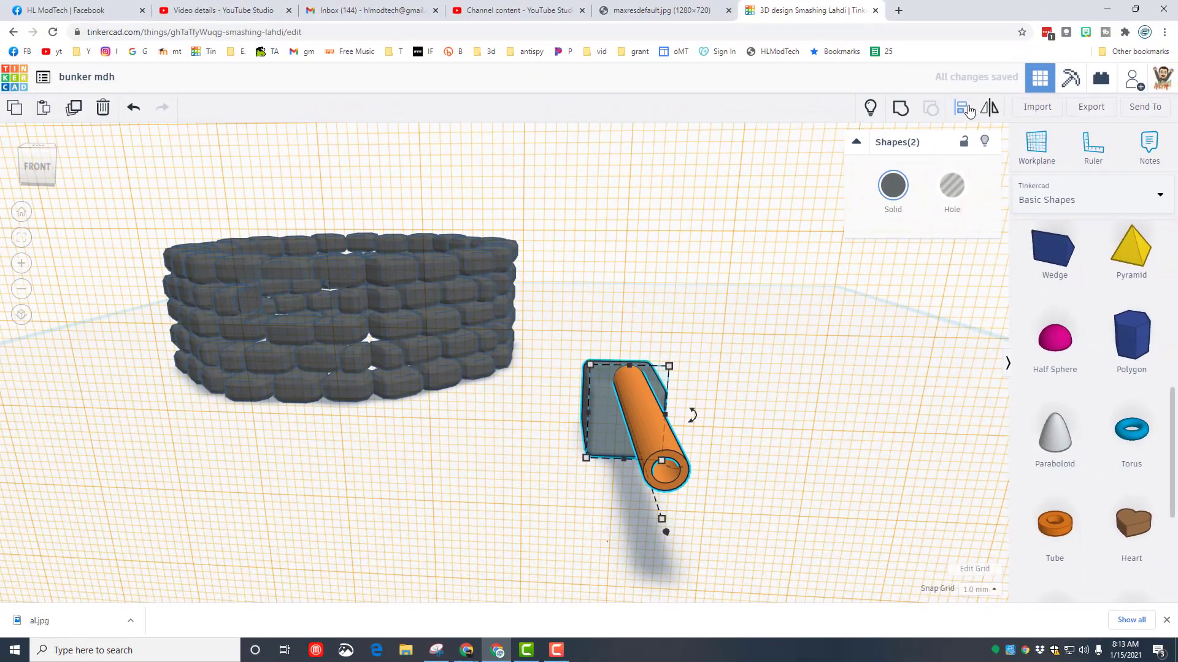
click(963, 108)
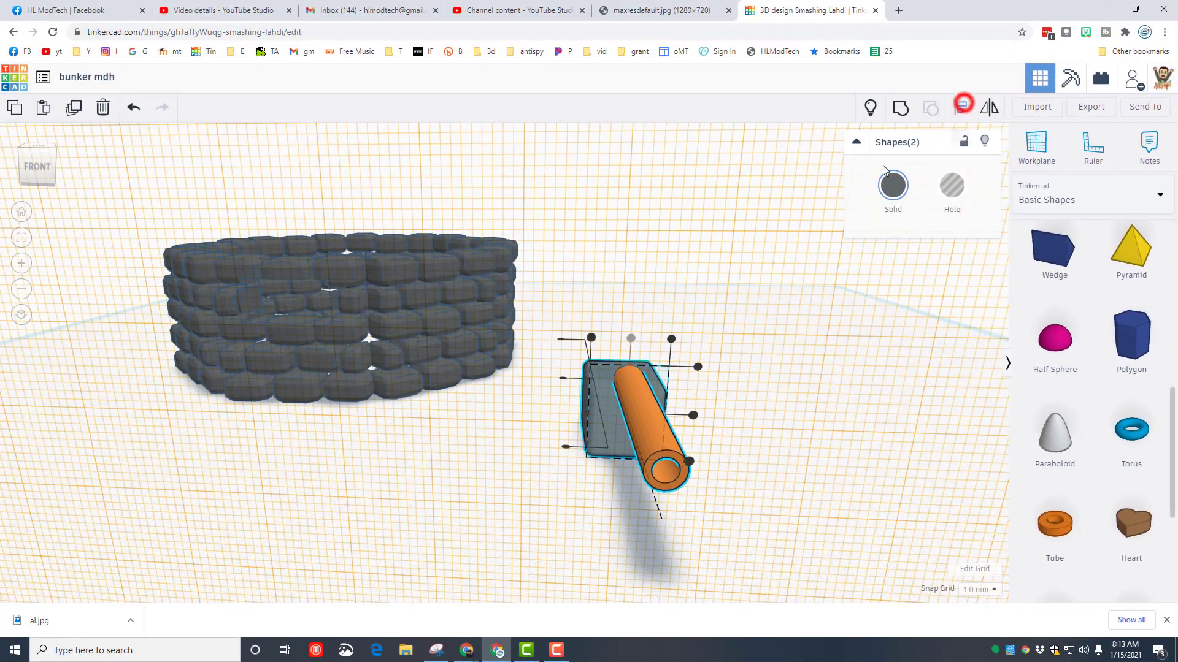
click(608, 418)
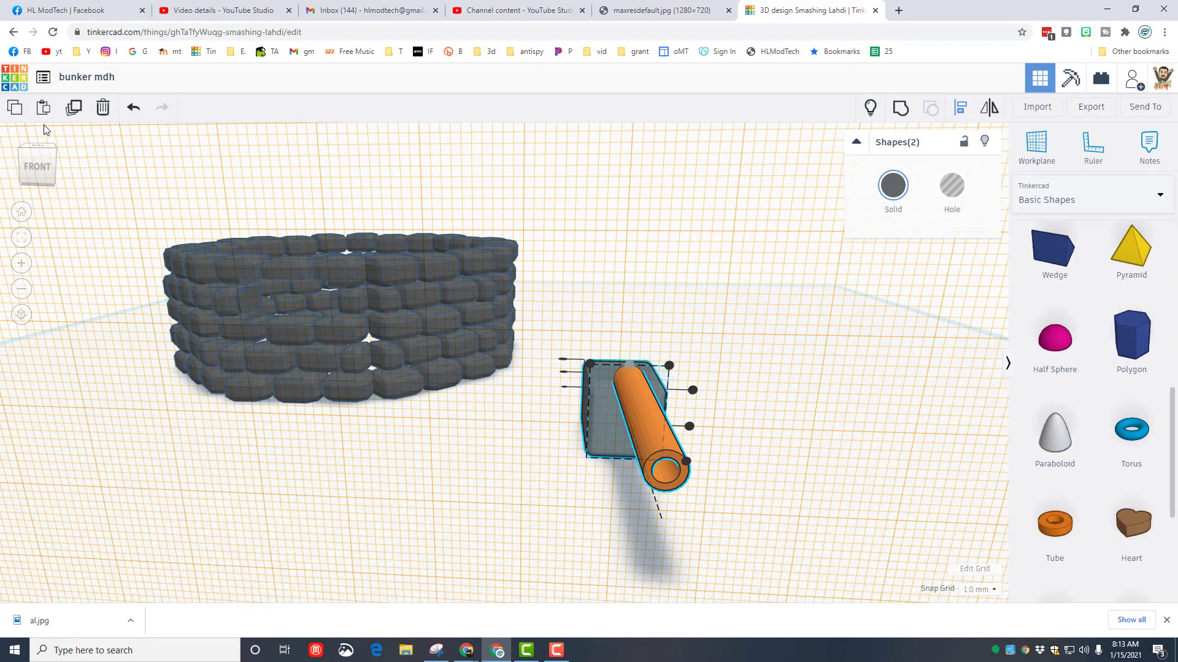
click(55, 151)
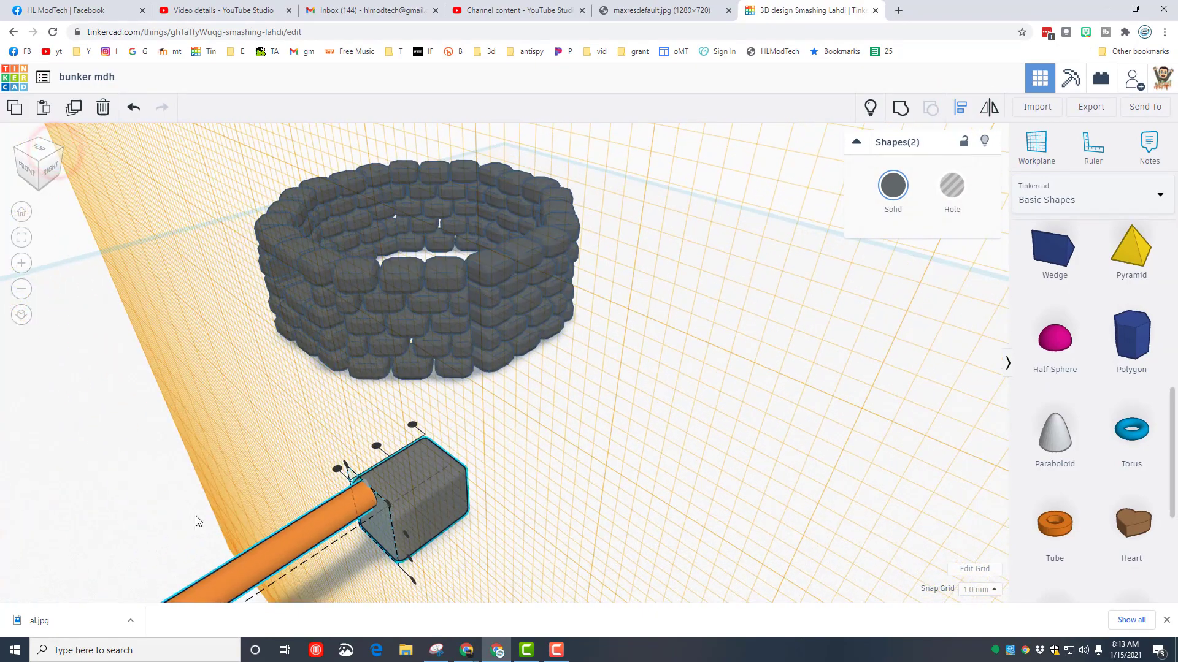
scroll(390, 551, down, 3)
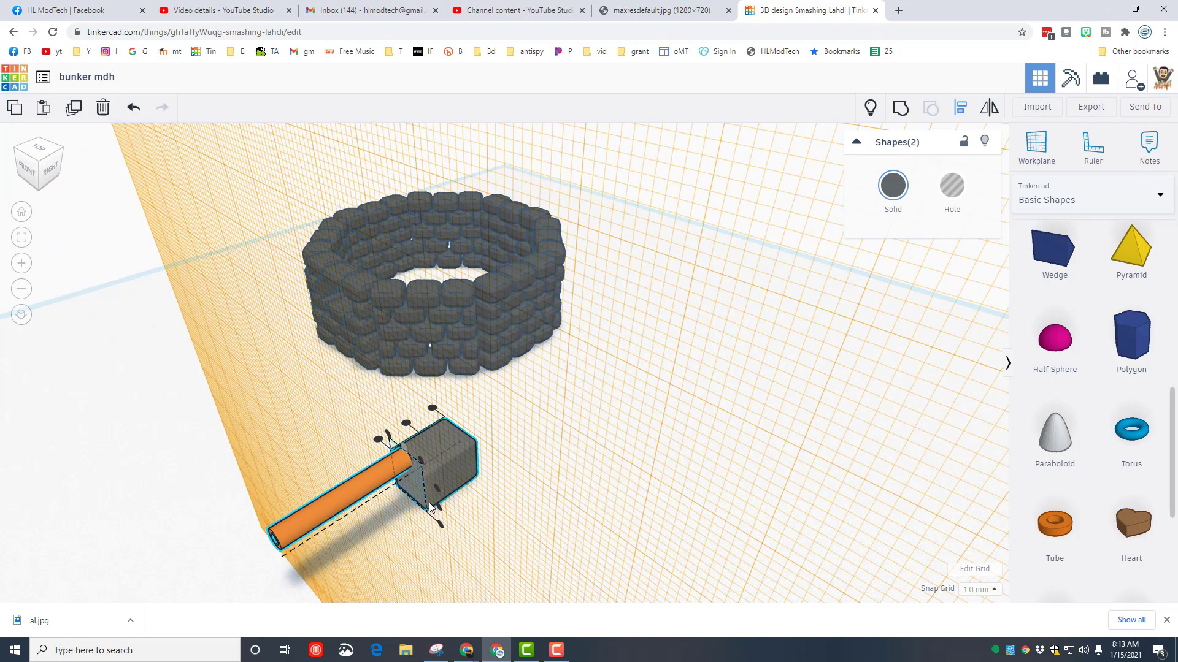
Step: Shorten the orange tube from 21 to 18
right_drag(439, 507, 537, 485)
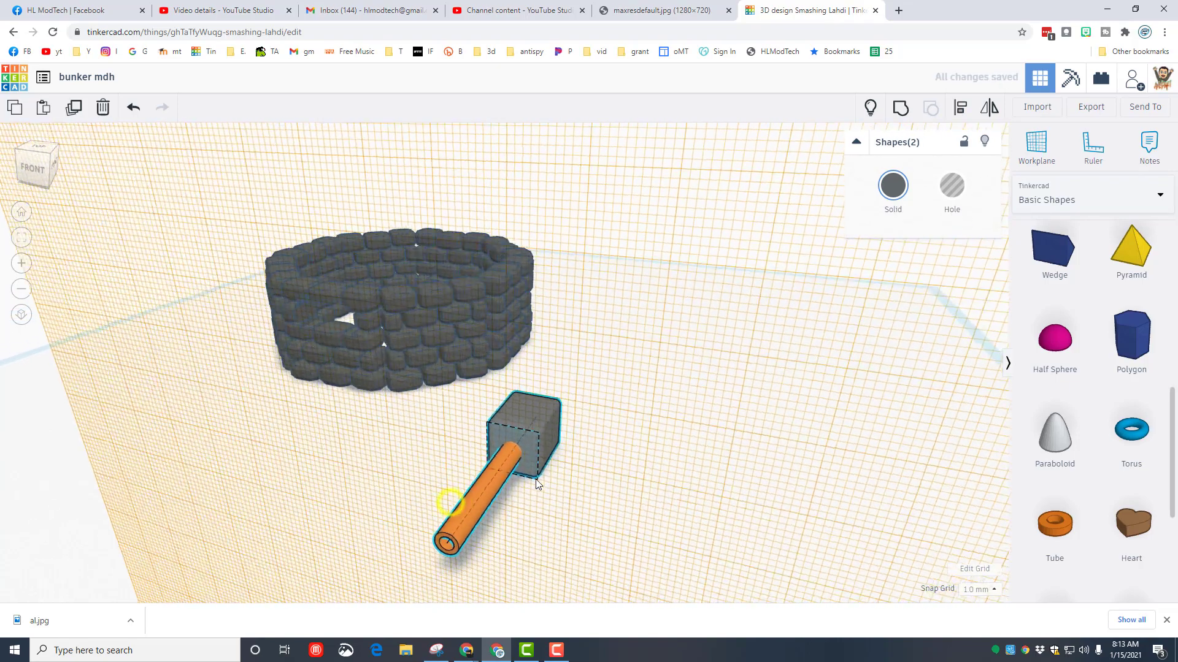
click(443, 474)
click(497, 492)
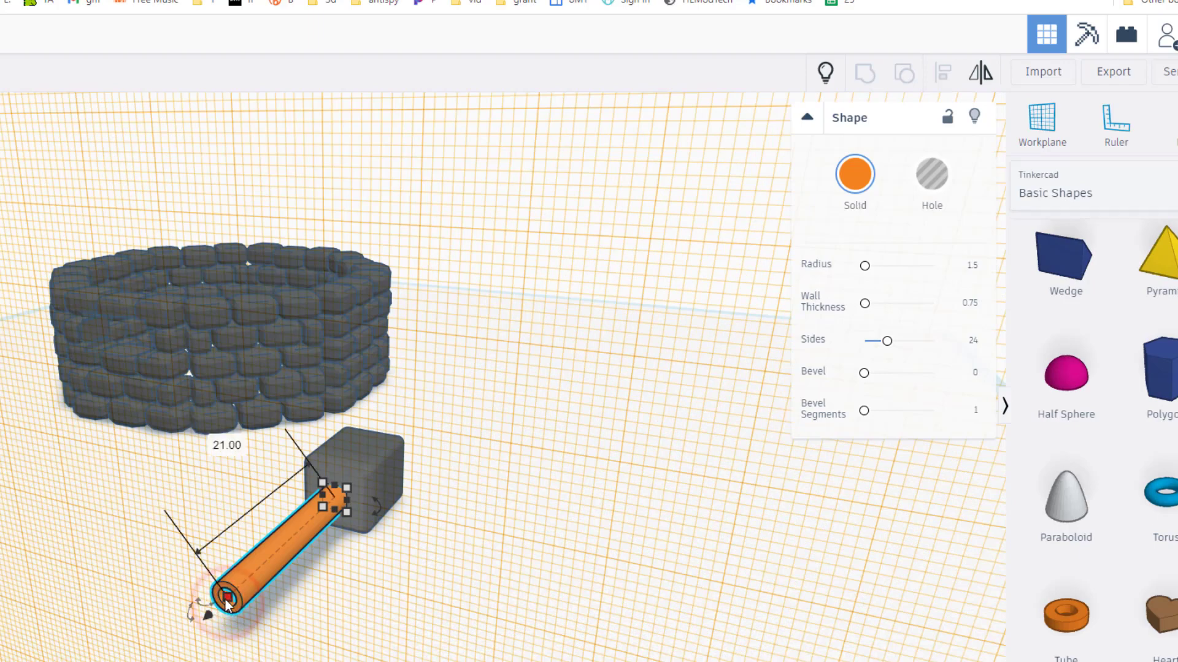
drag(225, 603, 245, 589)
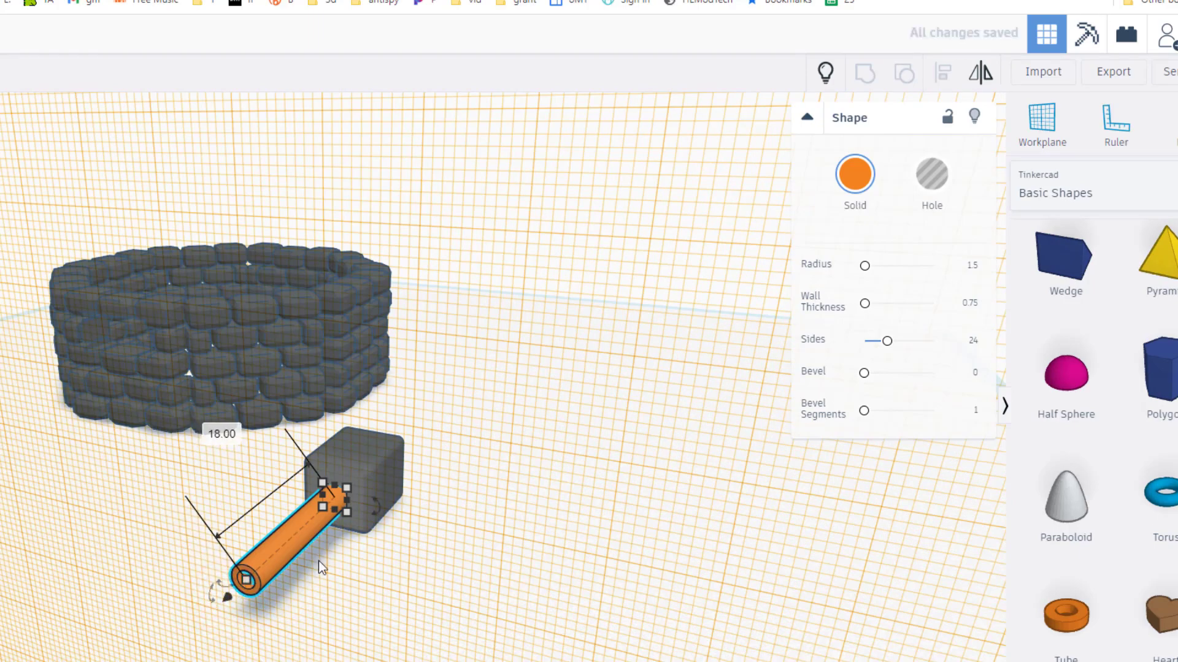
click(340, 568)
right_drag(340, 568, 81, 585)
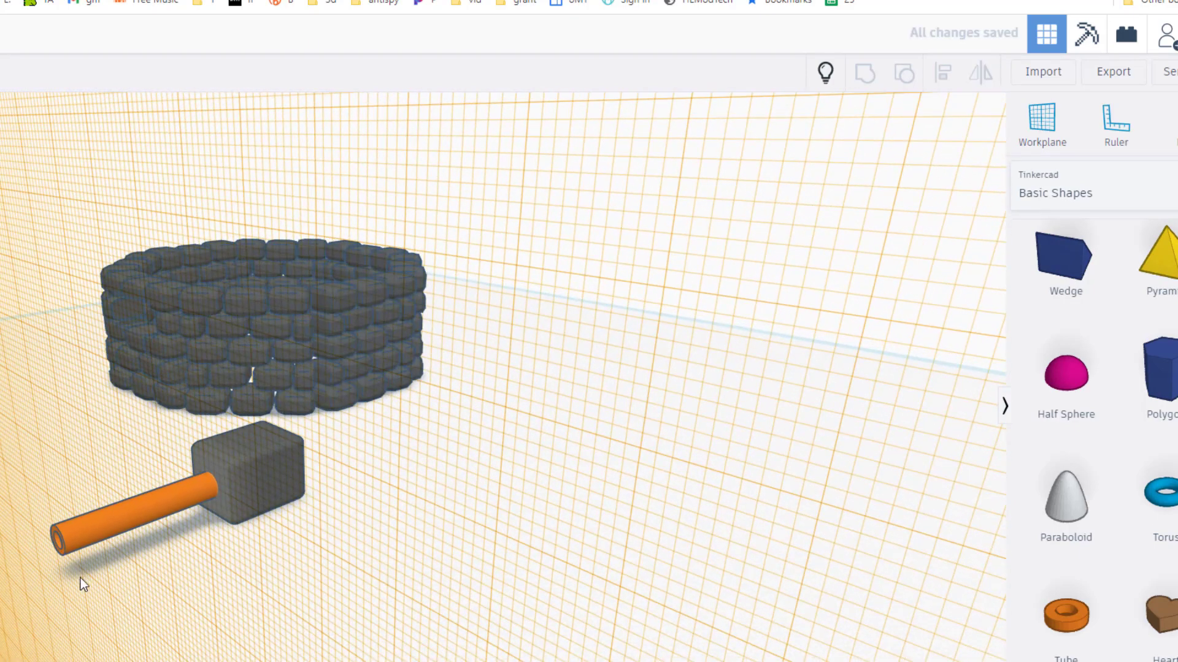
right_drag(181, 571, 245, 577)
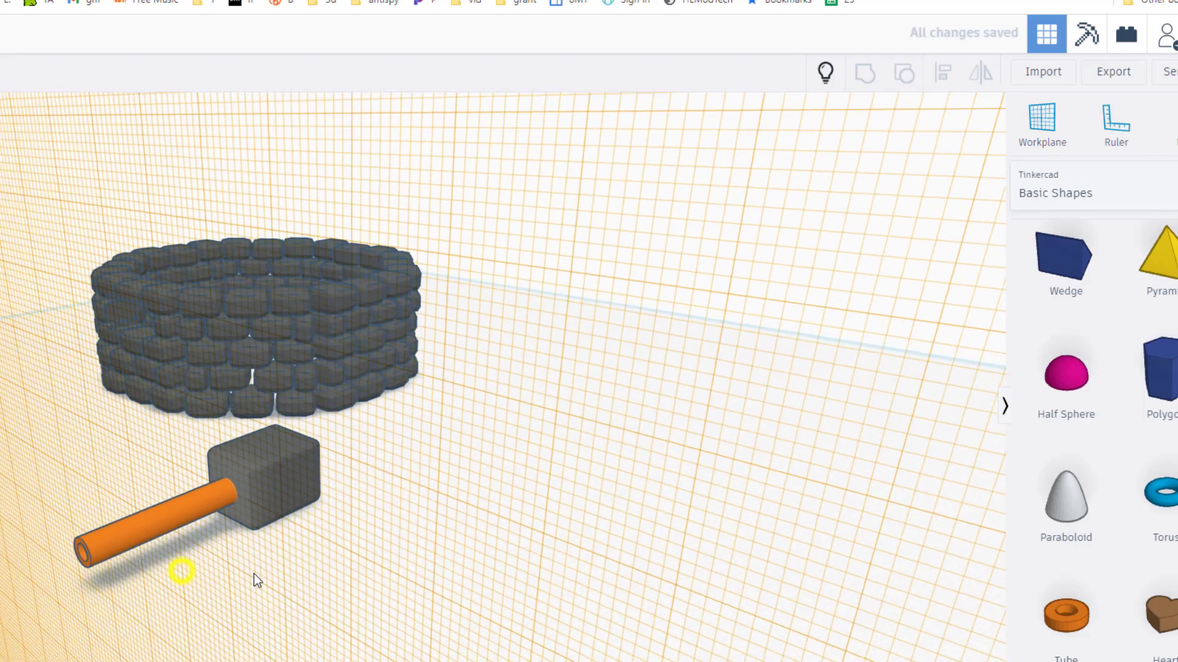
scroll(245, 576, up, 5)
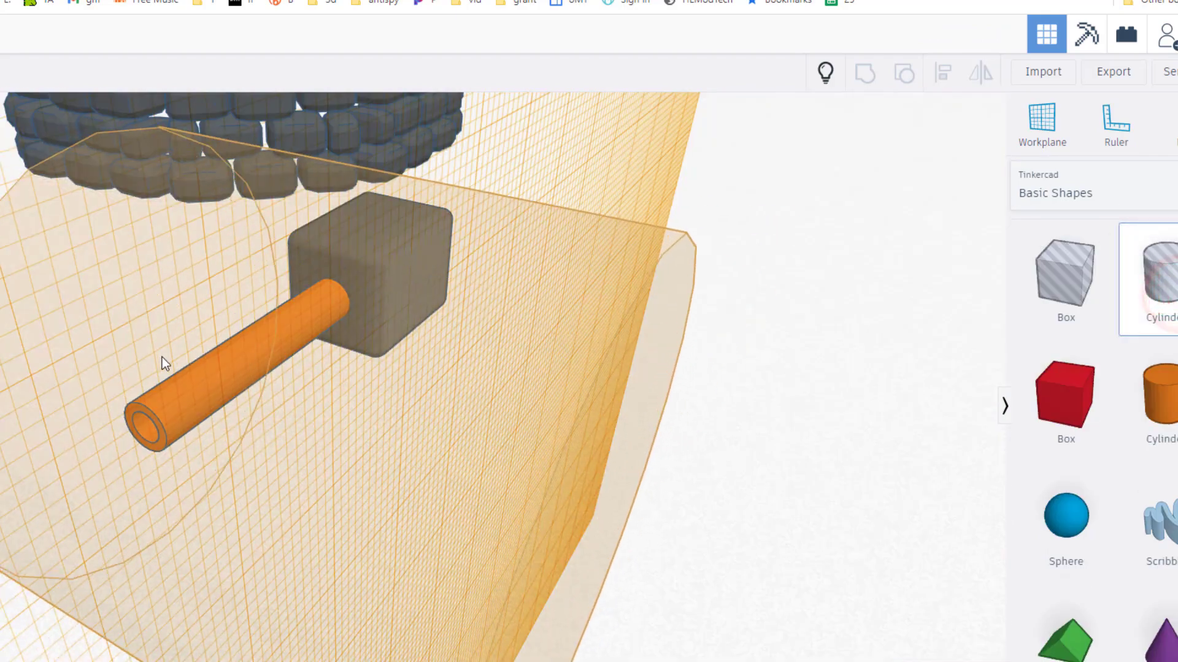
Step: Add a hole cylinder, shrink it to 1 by 1, then stretch it into a rod about 10 long
click(263, 358)
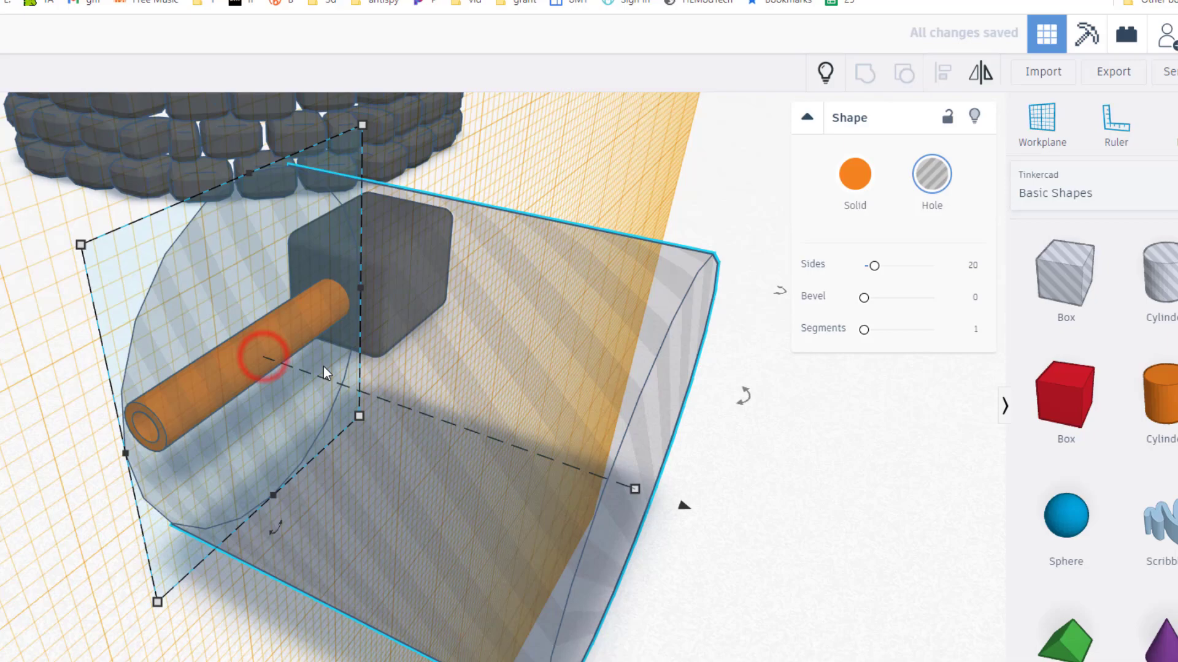
scroll(323, 366, down, 2)
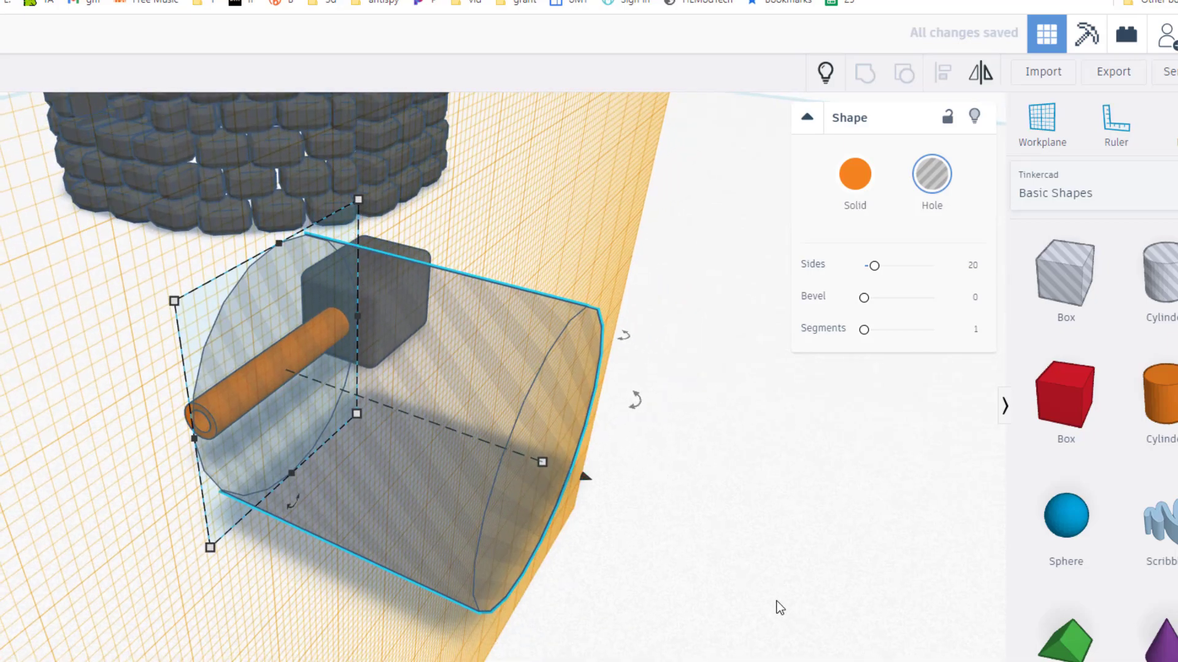
scroll(778, 607, down, 2)
right_drag(726, 574, 744, 580)
click(400, 293)
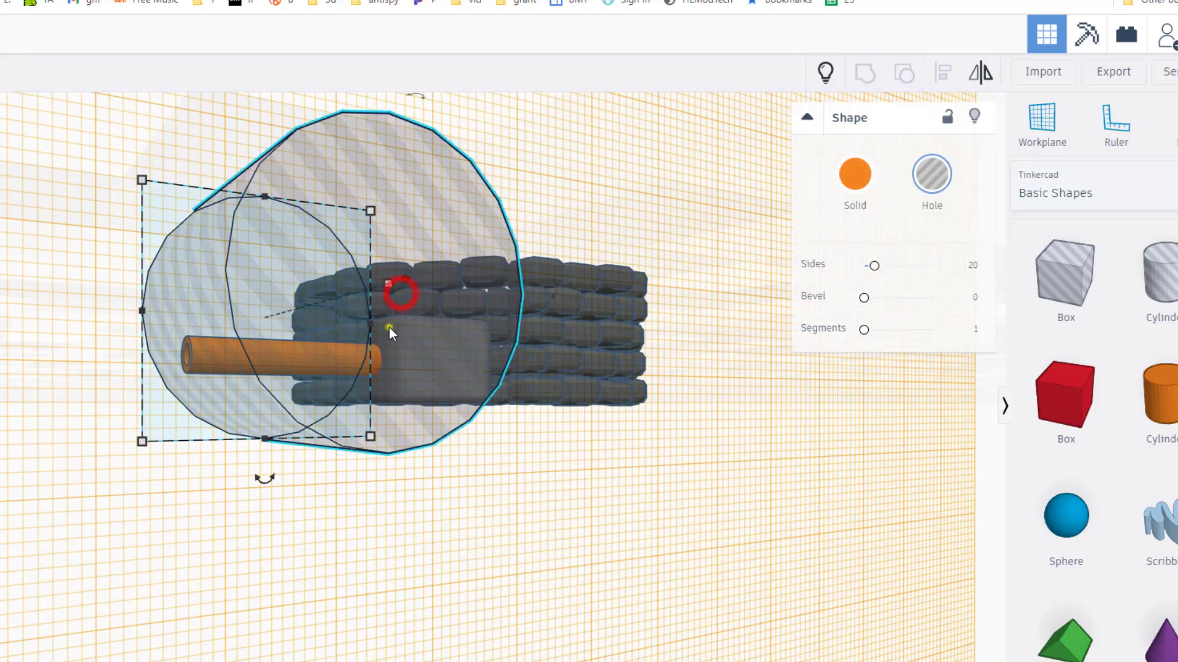
right_drag(389, 329, 309, 360)
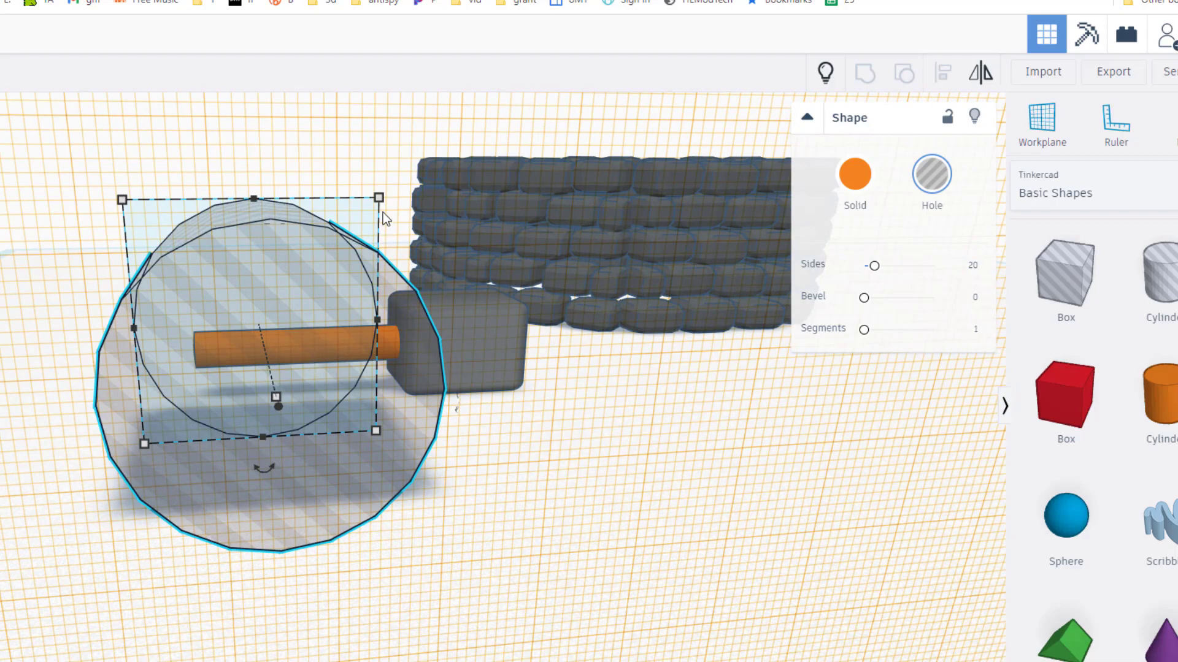
scroll(383, 213, down, 1)
scroll(379, 203, down, 2)
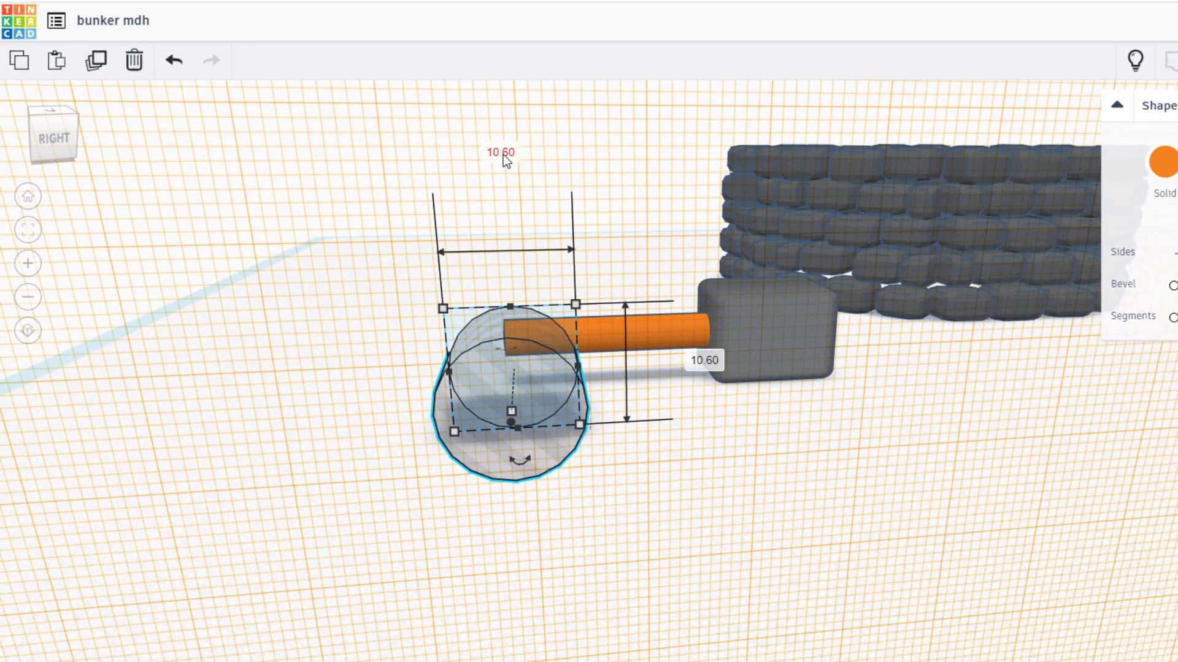
text(1)
key(Return)
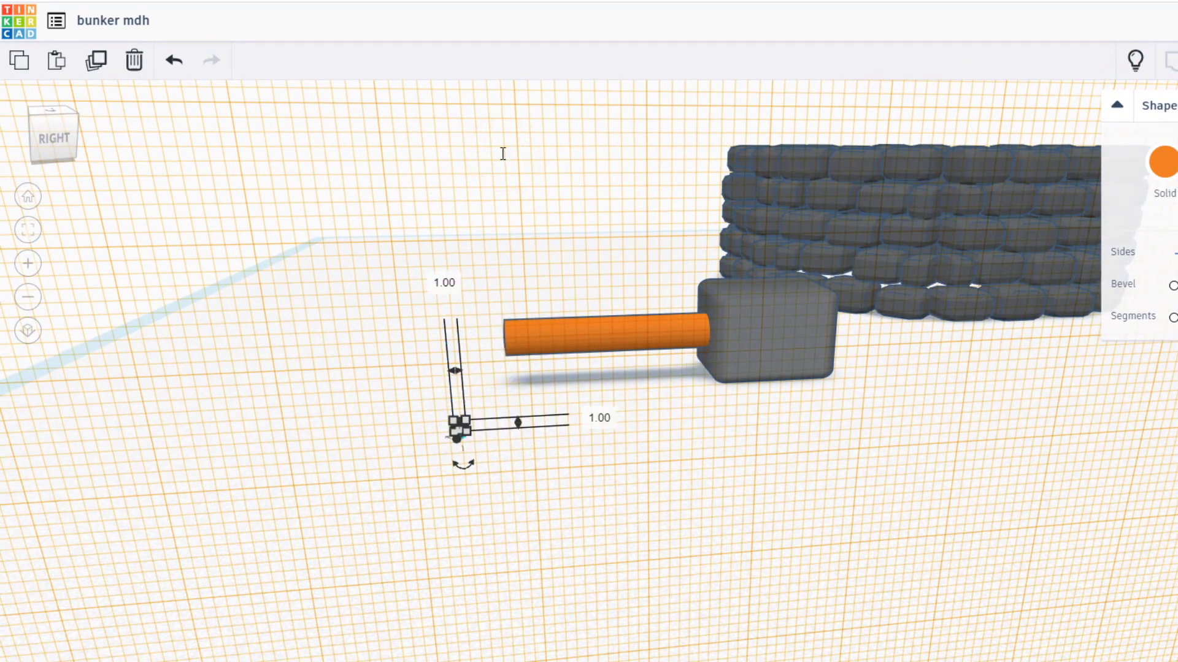
click(28, 228)
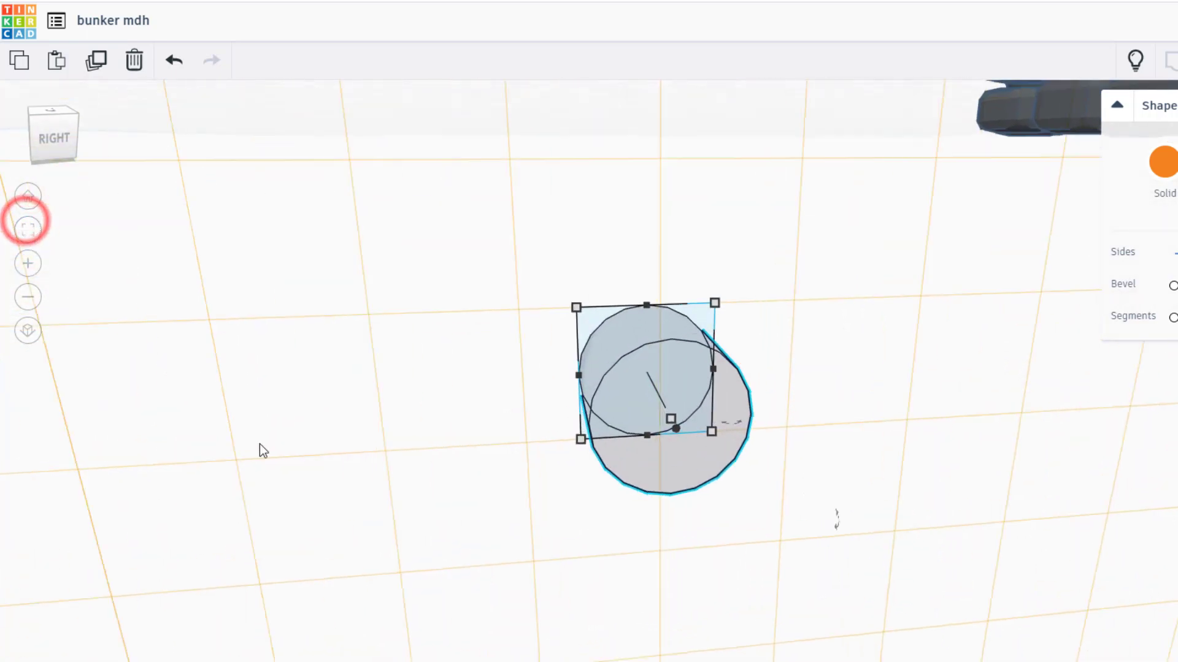
drag(690, 452, 759, 603)
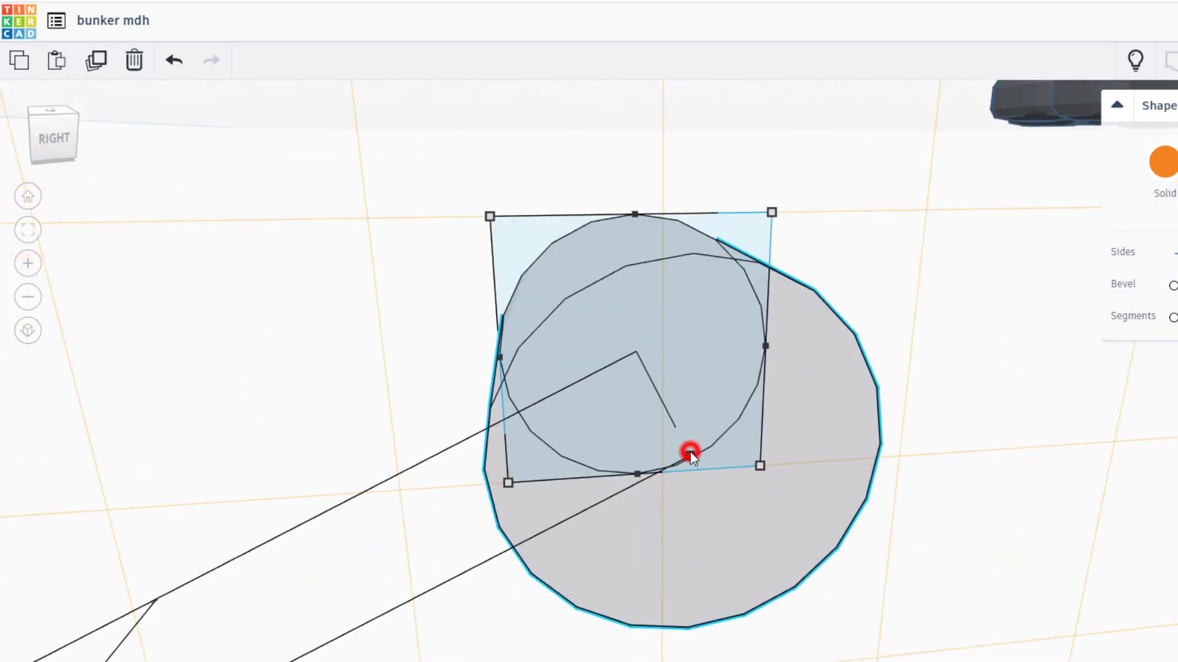
scroll(759, 602, down, 5)
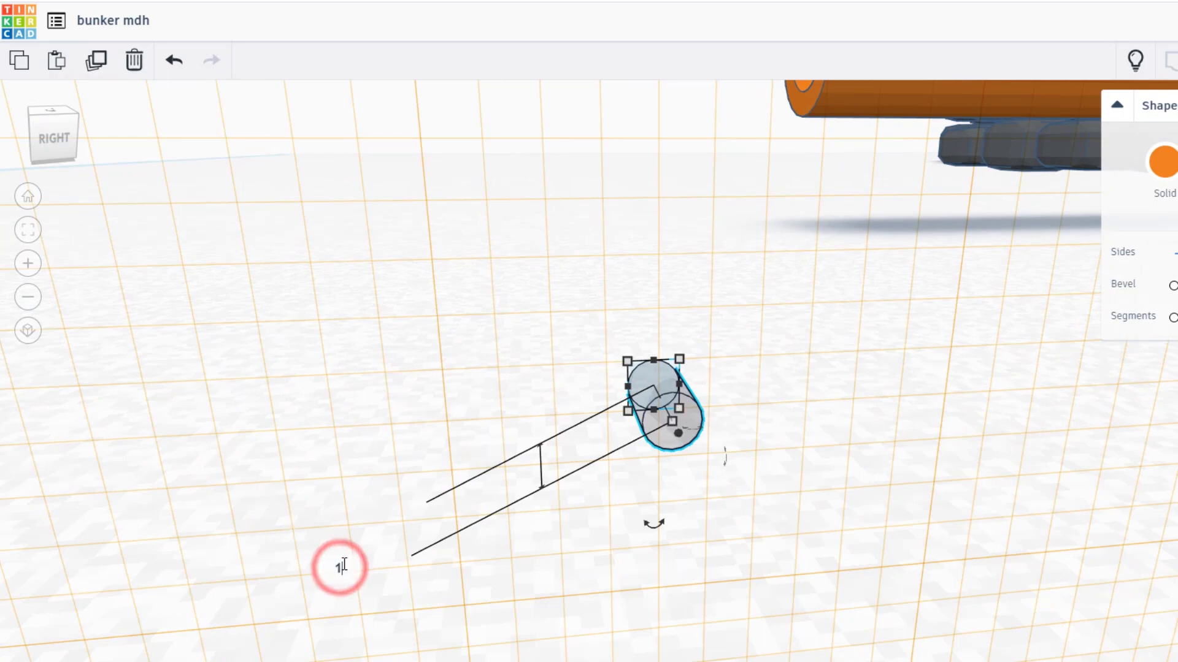
scroll(333, 568, up, 3)
scroll(413, 550, down, 2)
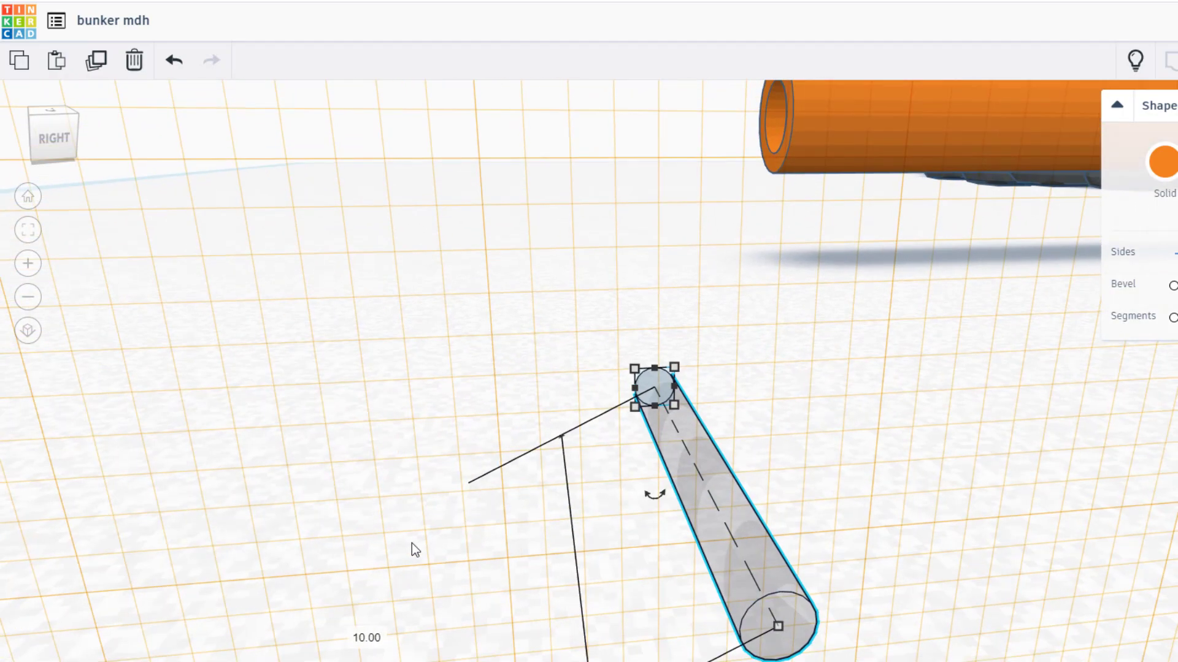
scroll(891, 392, down, 3)
Step: Align the hole rod to the orange barrel, using the barrel as reference
click(373, 226)
drag(331, 191, 489, 466)
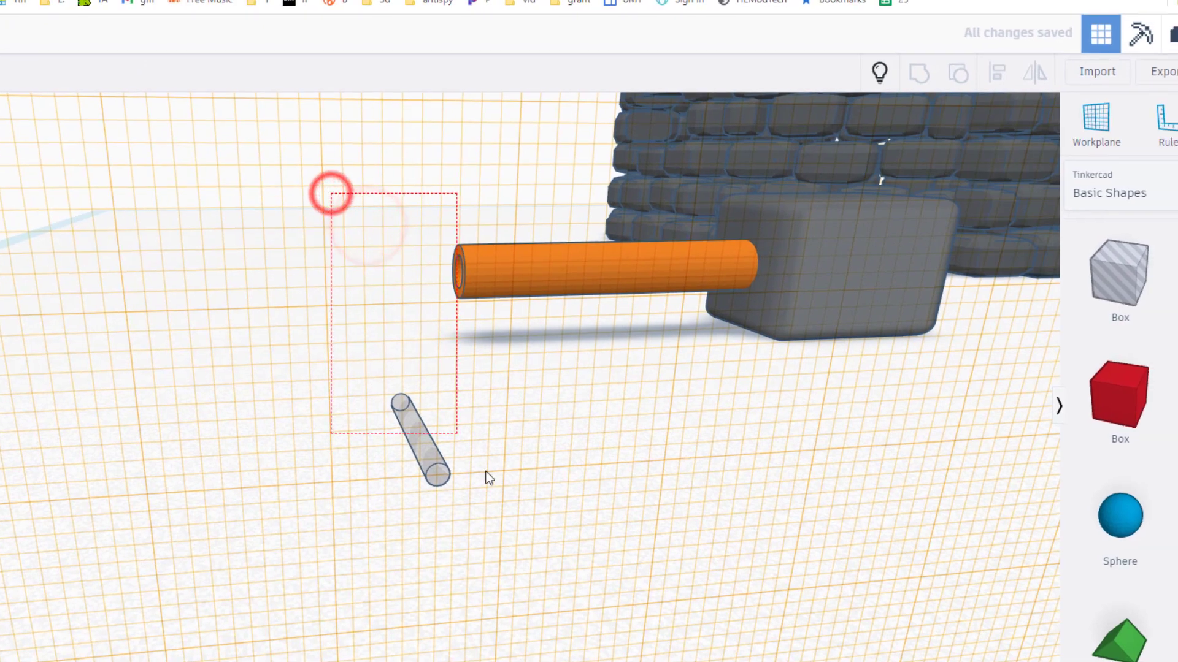
click(1003, 72)
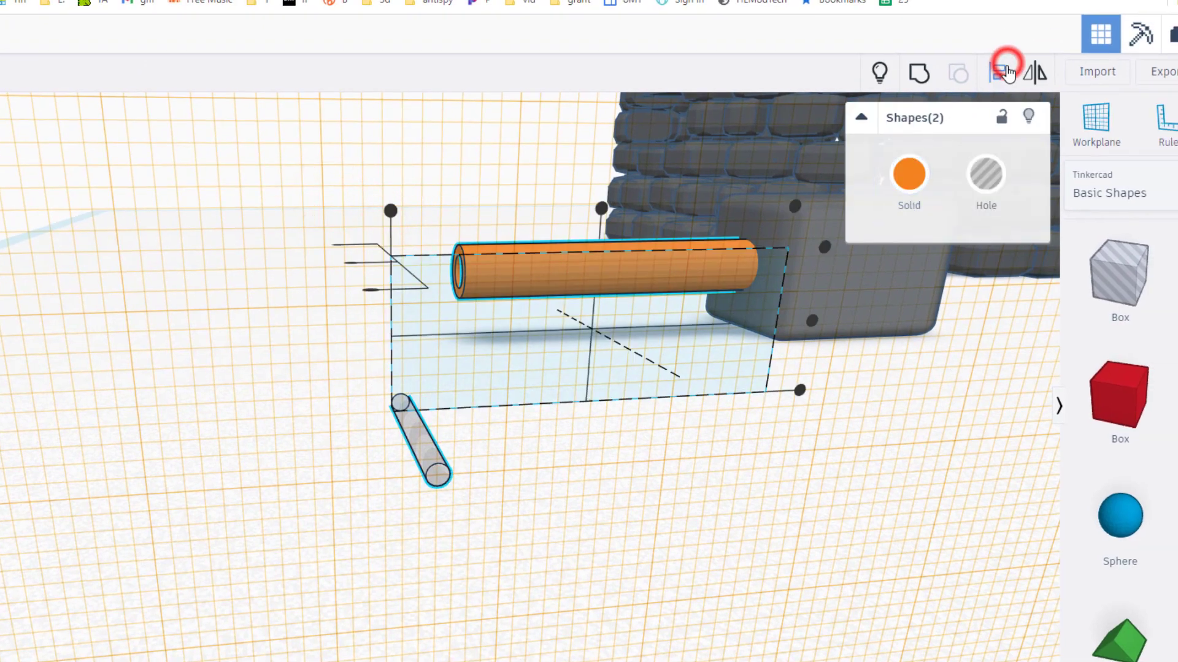
click(551, 281)
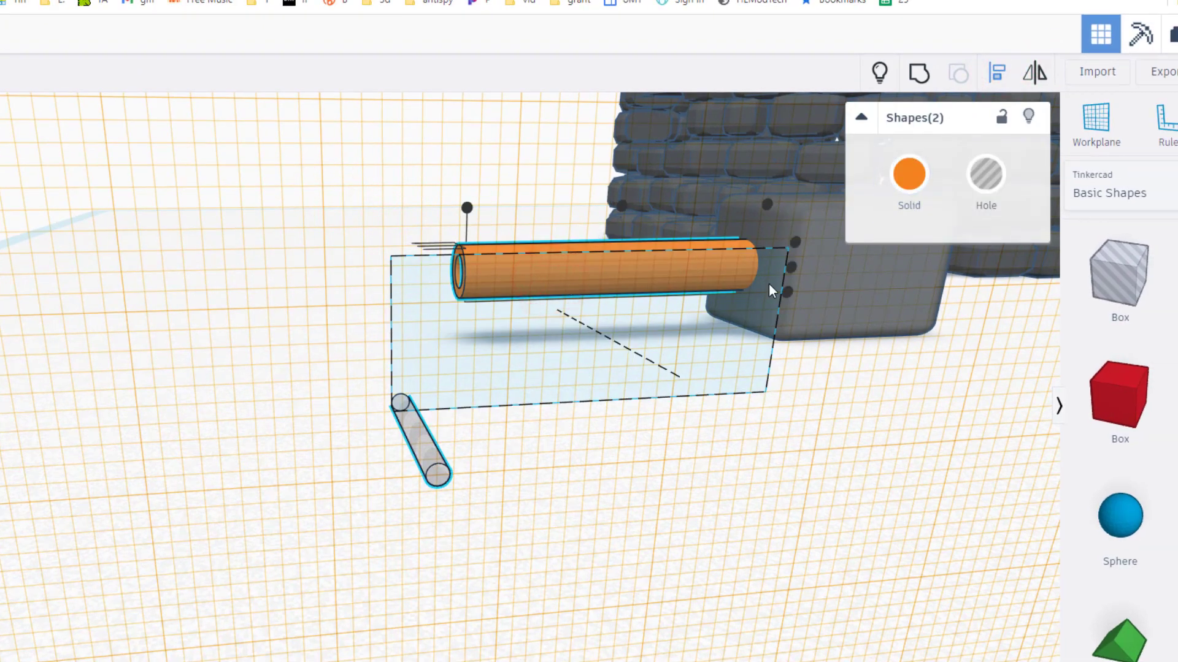
click(788, 267)
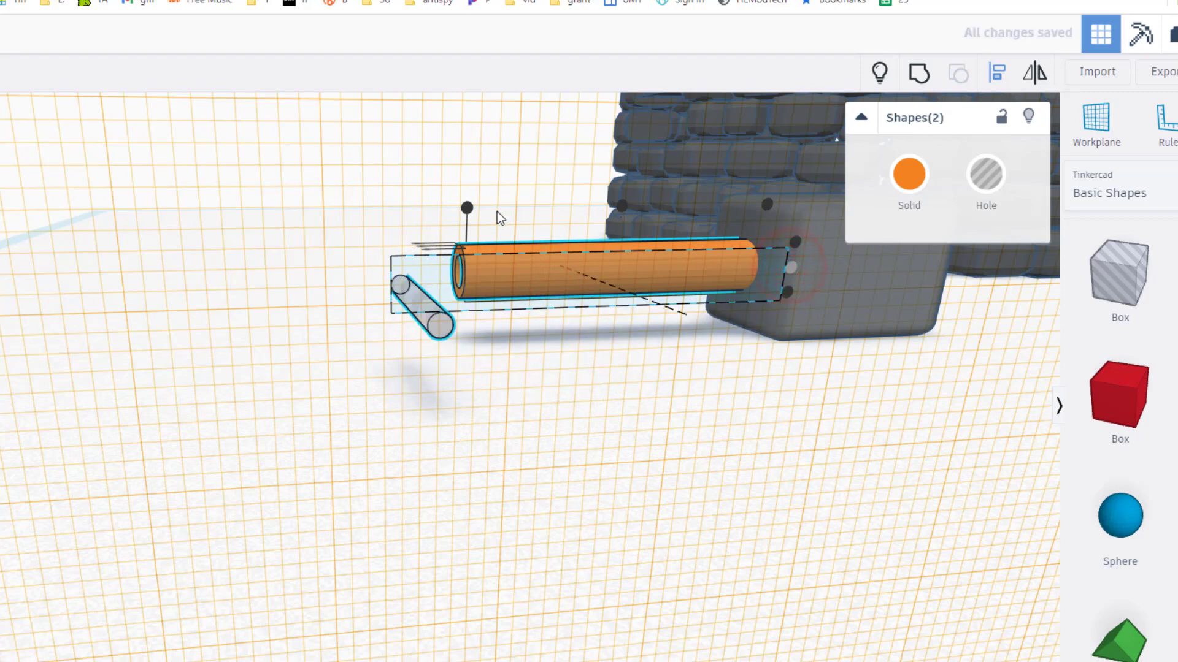
click(466, 208)
click(399, 349)
Step: Move the hole rod crosswise through the barrel's front end
click(549, 319)
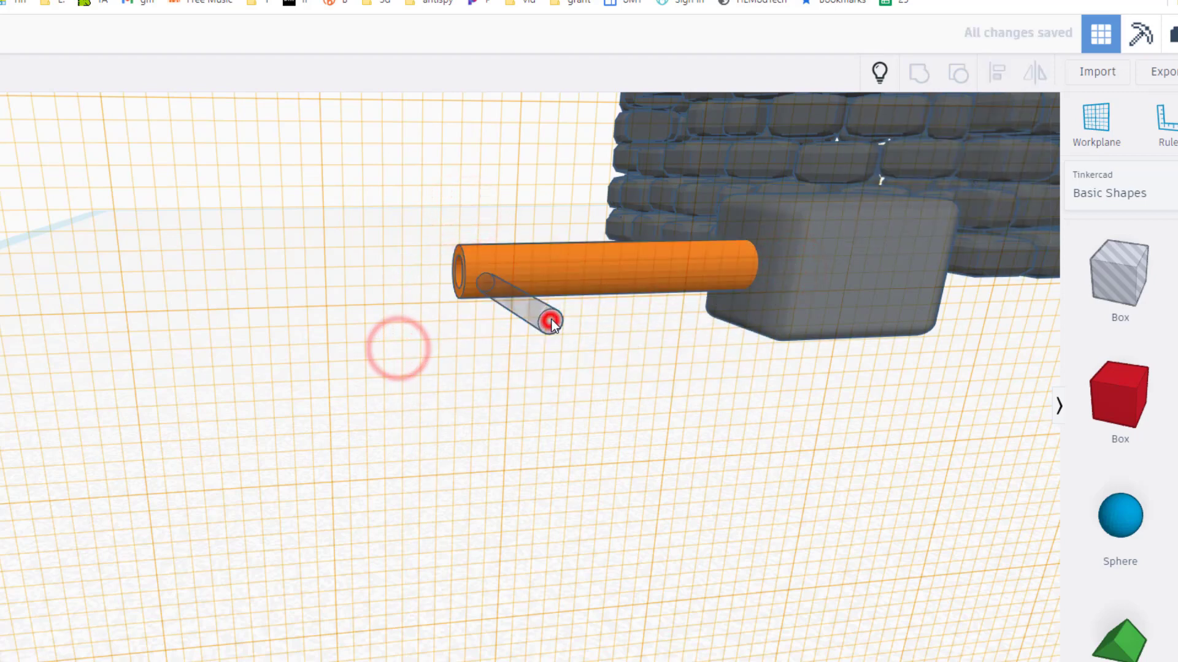
key(Right)
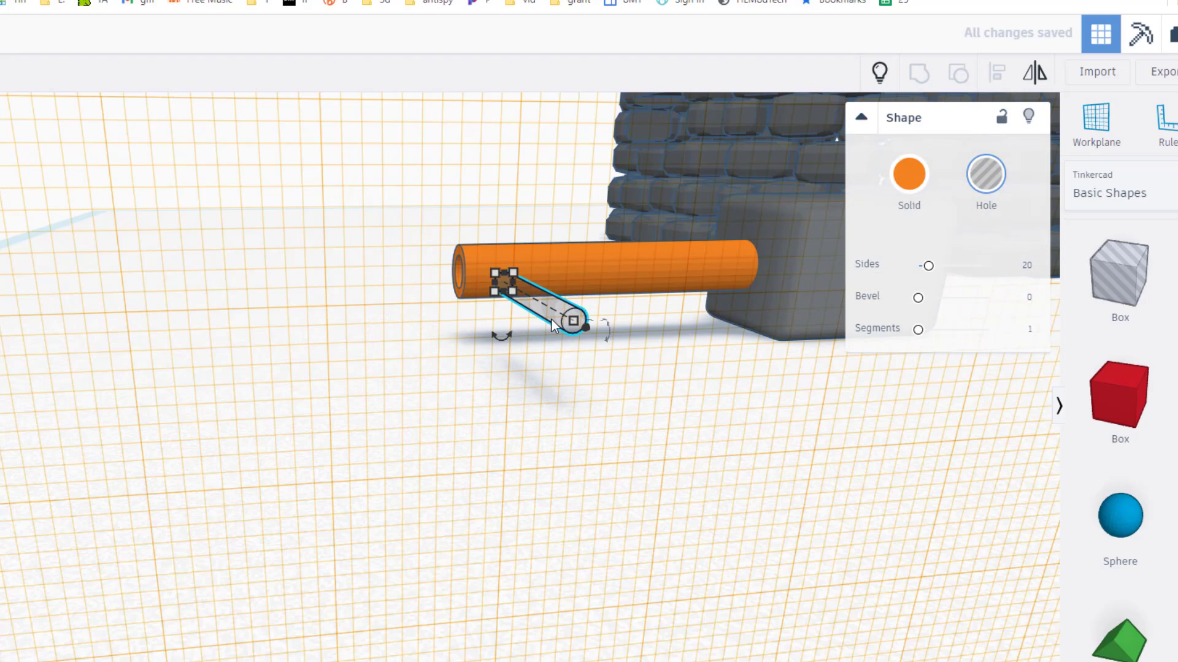
mouse_move(552, 320)
mouse_down()
mouse_move(582, 324)
mouse_move(515, 298)
mouse_up()
mouse_move(497, 336)
right_down()
mouse_move(331, 354)
mouse_move(700, 397)
mouse_move(185, 371)
right_up()
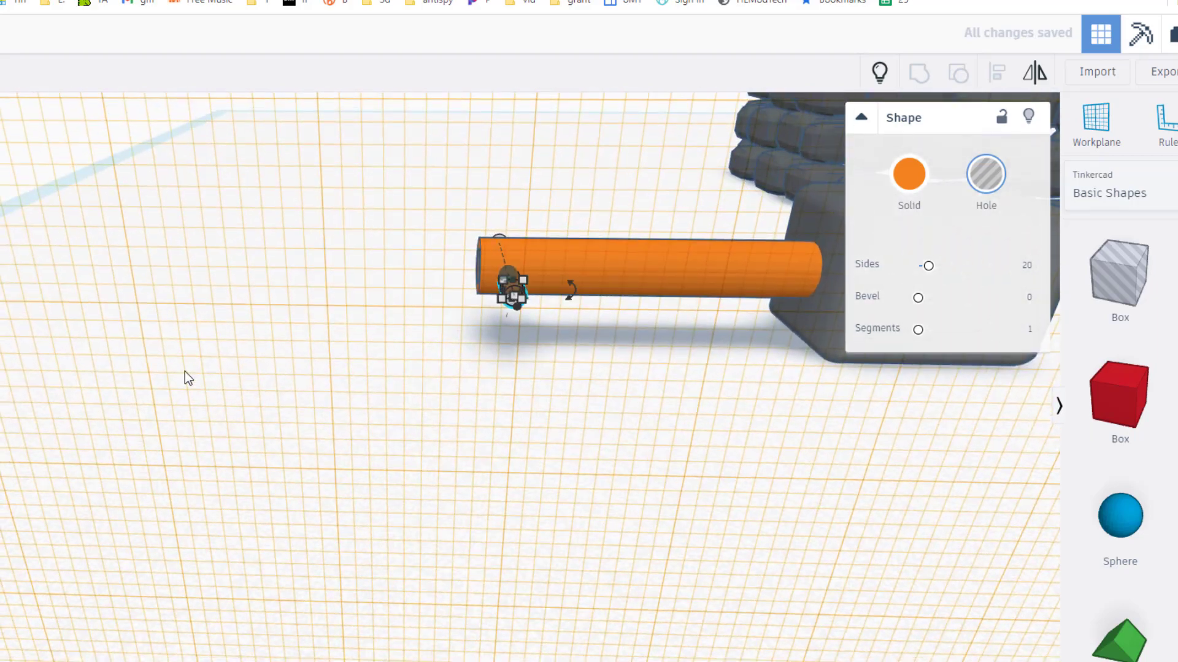
Step: Duplicate the hole rod repeatedly, spacing the copies along the barrel
key(ctrl+d)
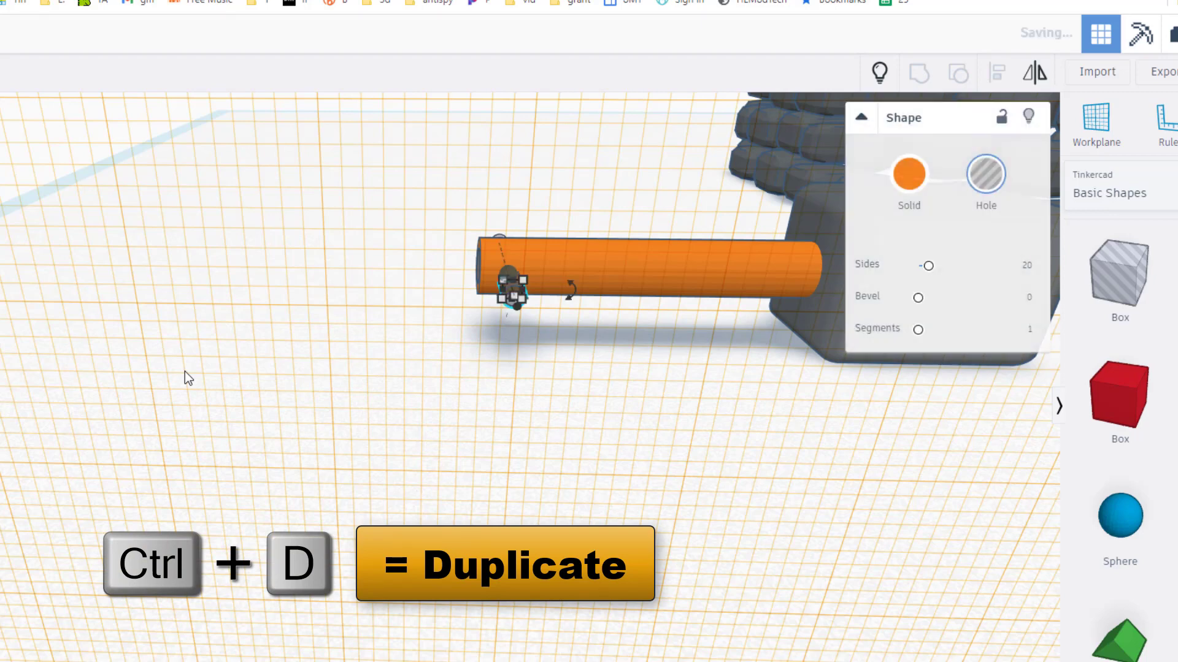
key(Right)
key(Right)
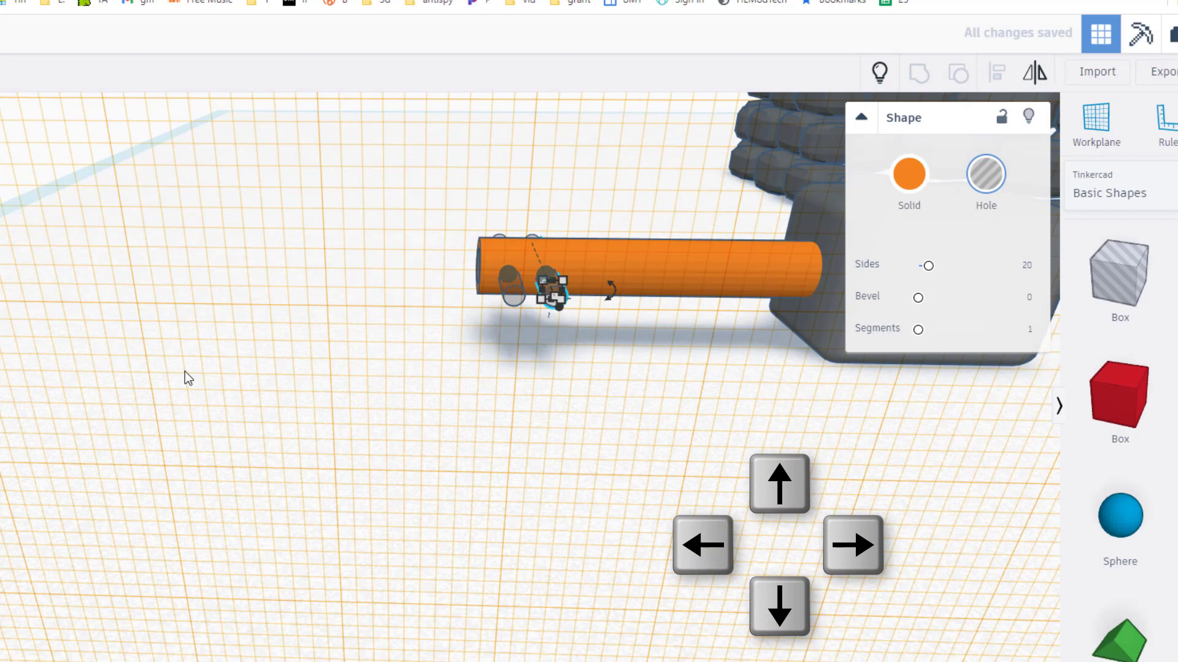
key(ctrl+d)
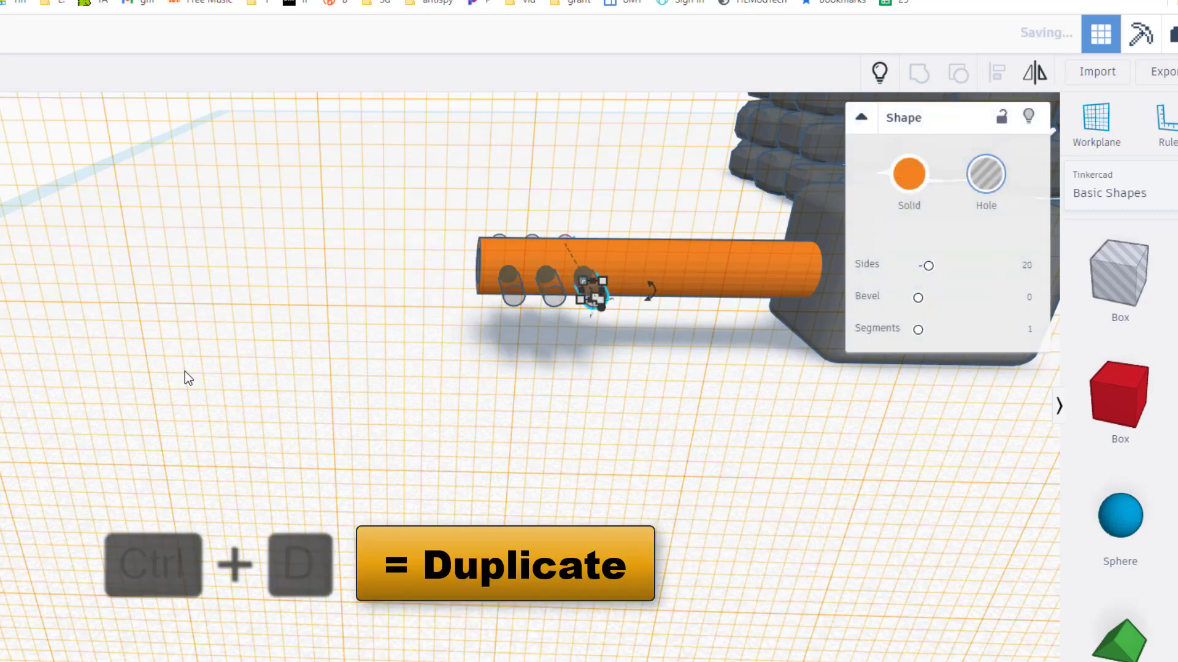
key(ctrl+d)
key(ctrl+d)
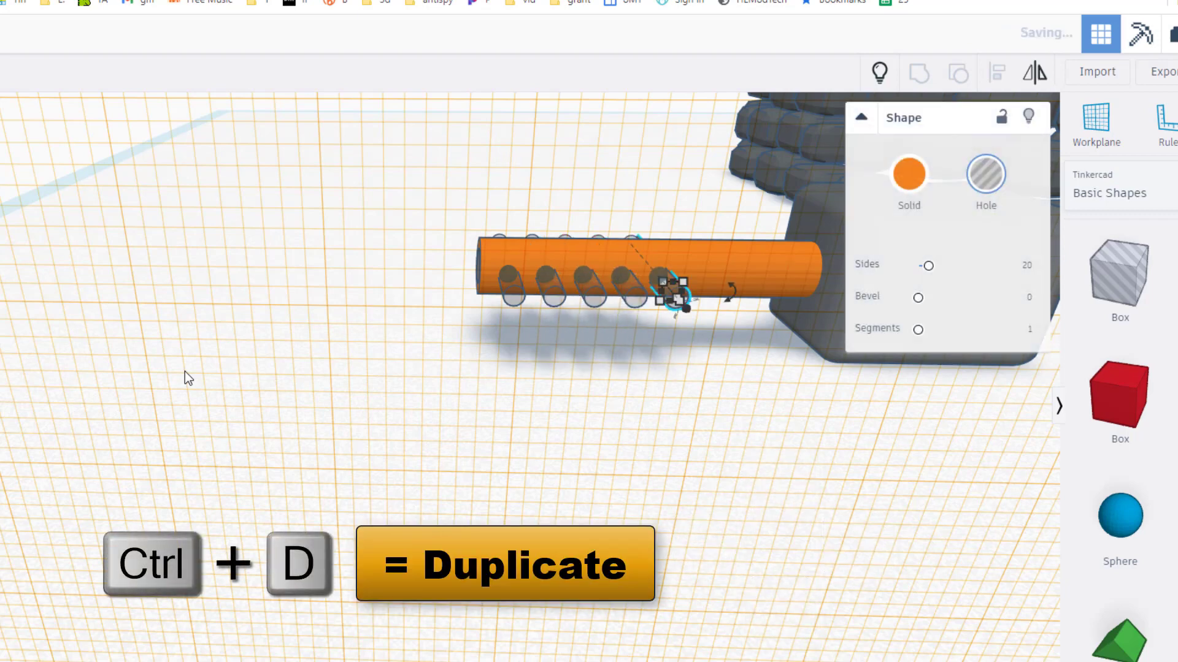
key(ctrl+d)
key(ctrl+d)
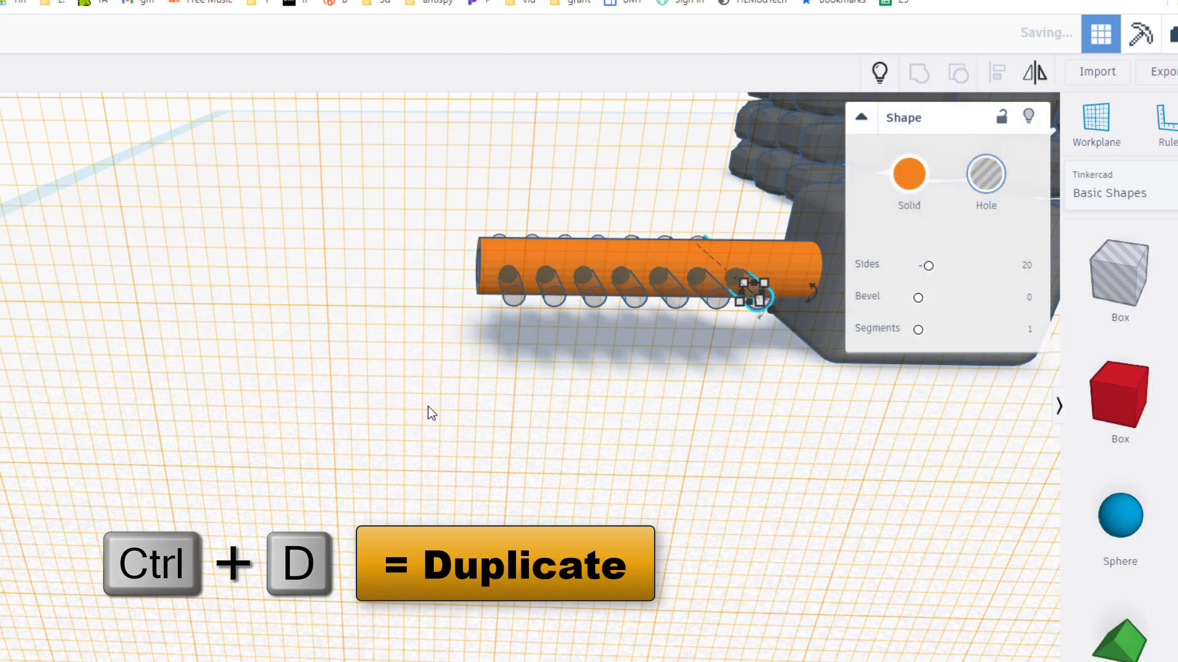
Step: Group the barrel with all its hole copies to cut the holes
mouse_move(409, 207)
mouse_down()
mouse_move(632, 348)
mouse_move(725, 382)
mouse_up()
click(923, 77)
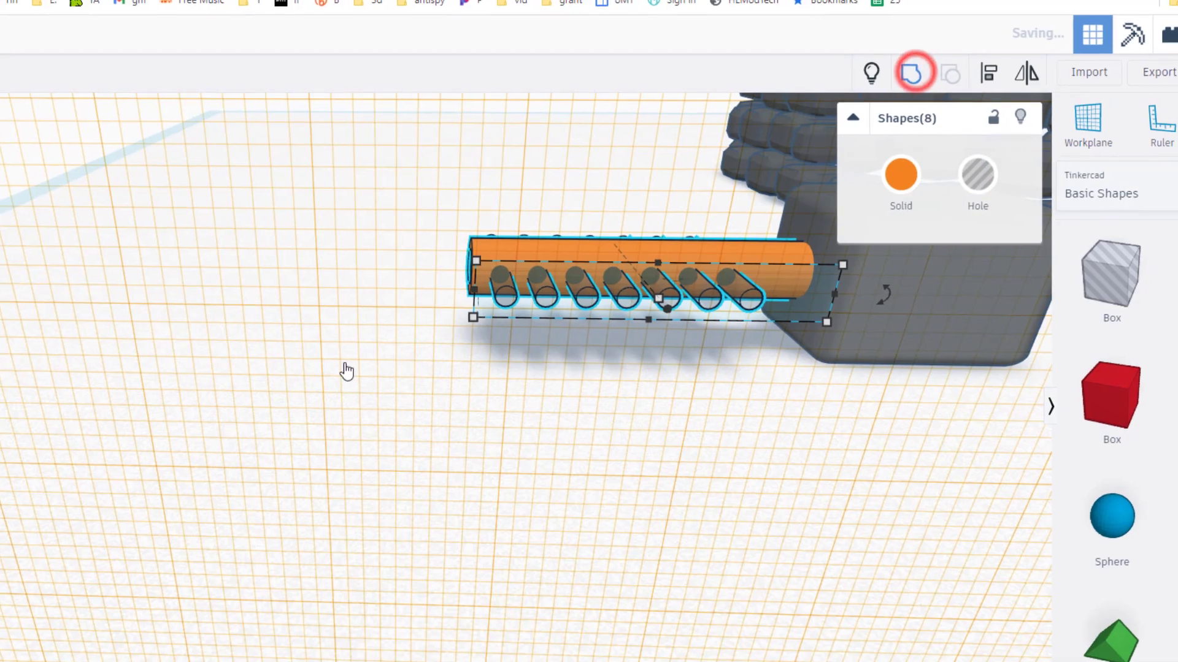
mouse_move(180, 341)
right_down()
mouse_move(416, 327)
mouse_move(292, 346)
right_up()
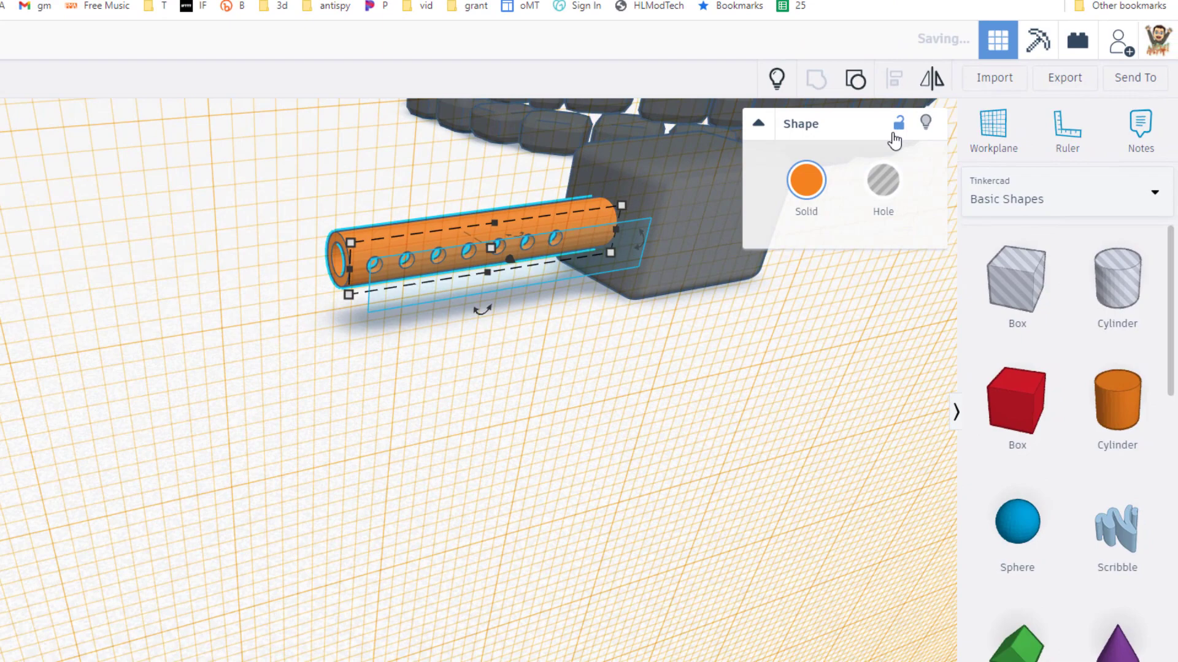
Step: Colour the holed barrel dark grey and set the workplane on the gun block's top
click(793, 187)
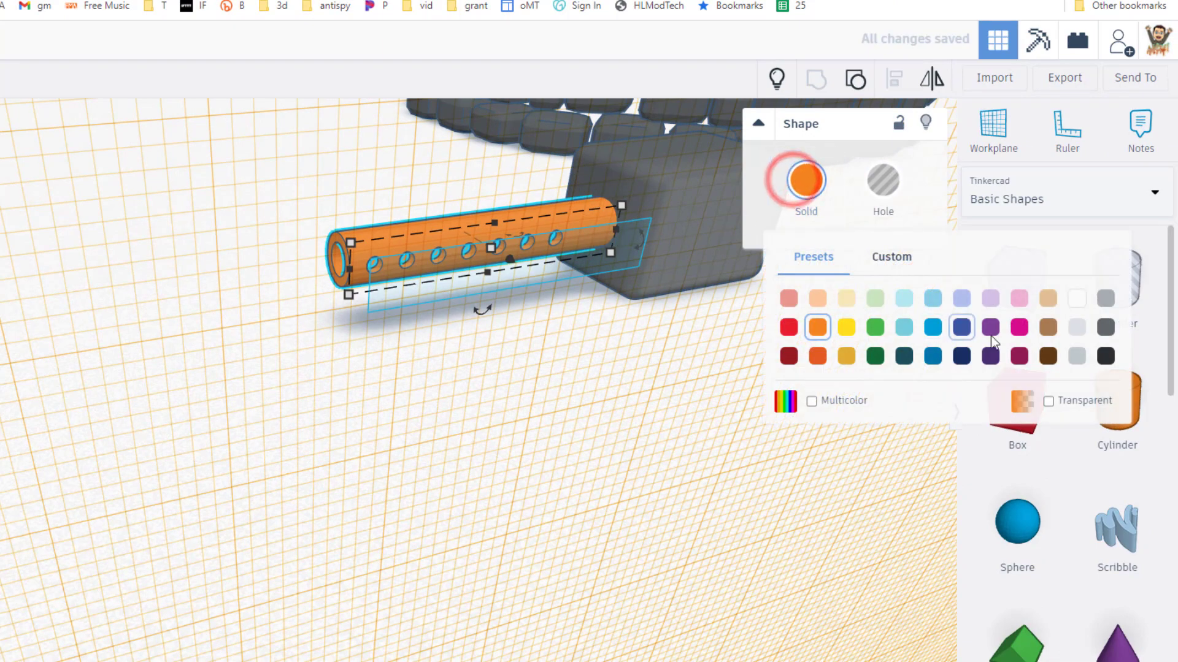
click(1102, 329)
click(576, 371)
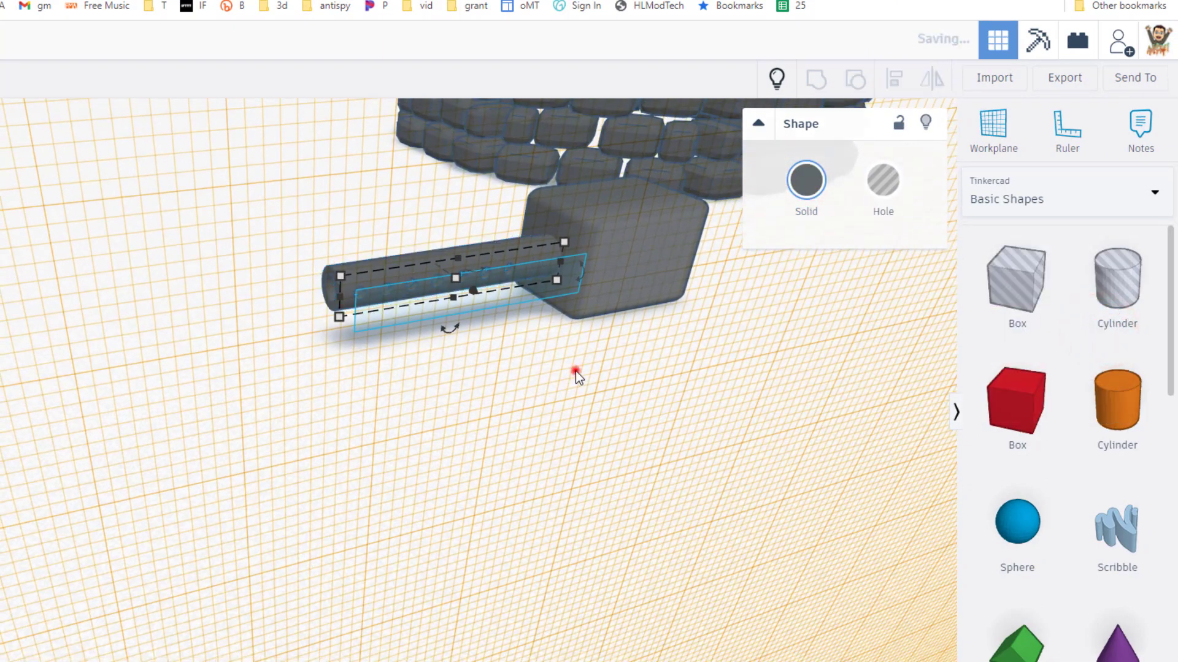
mouse_move(576, 371)
right_down()
mouse_move(264, 448)
mouse_move(372, 437)
right_up()
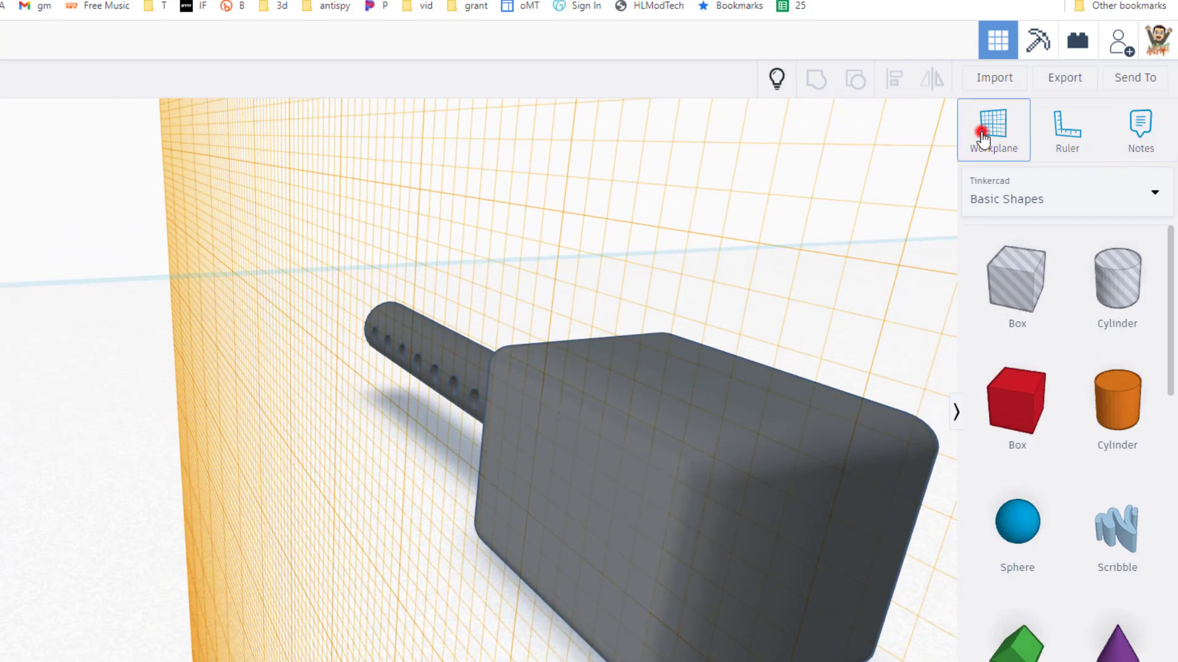
click(649, 364)
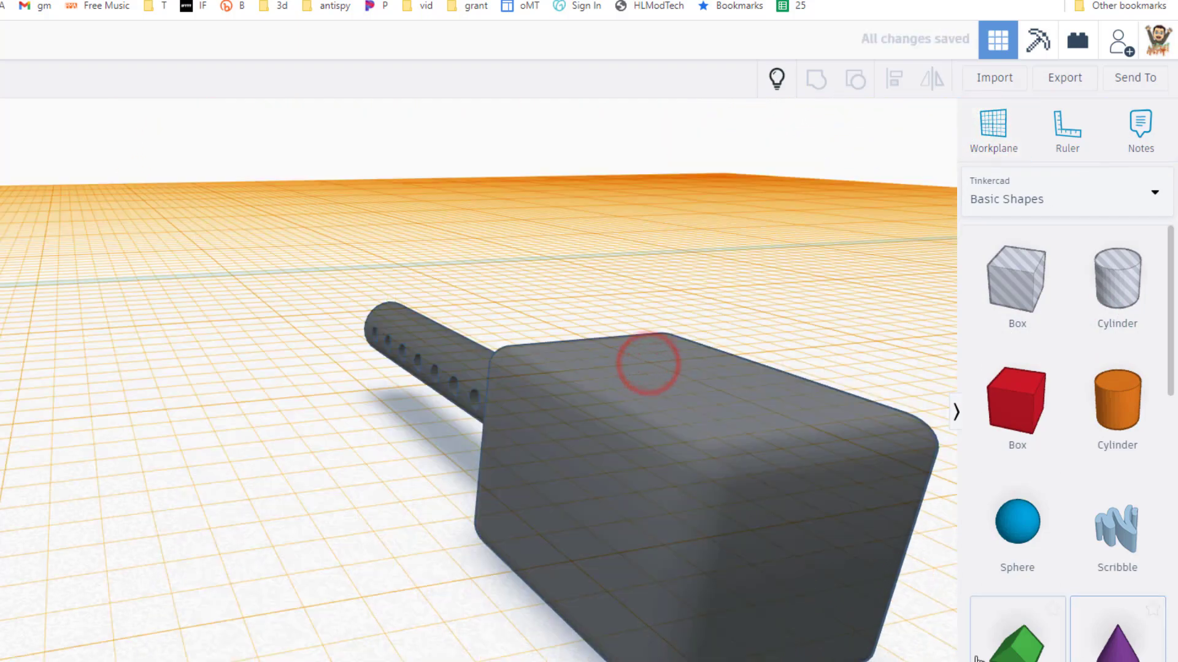
Step: Add a roof shape onto the gun block, shrink it, and slide it toward the block
drag(1006, 659, 664, 431)
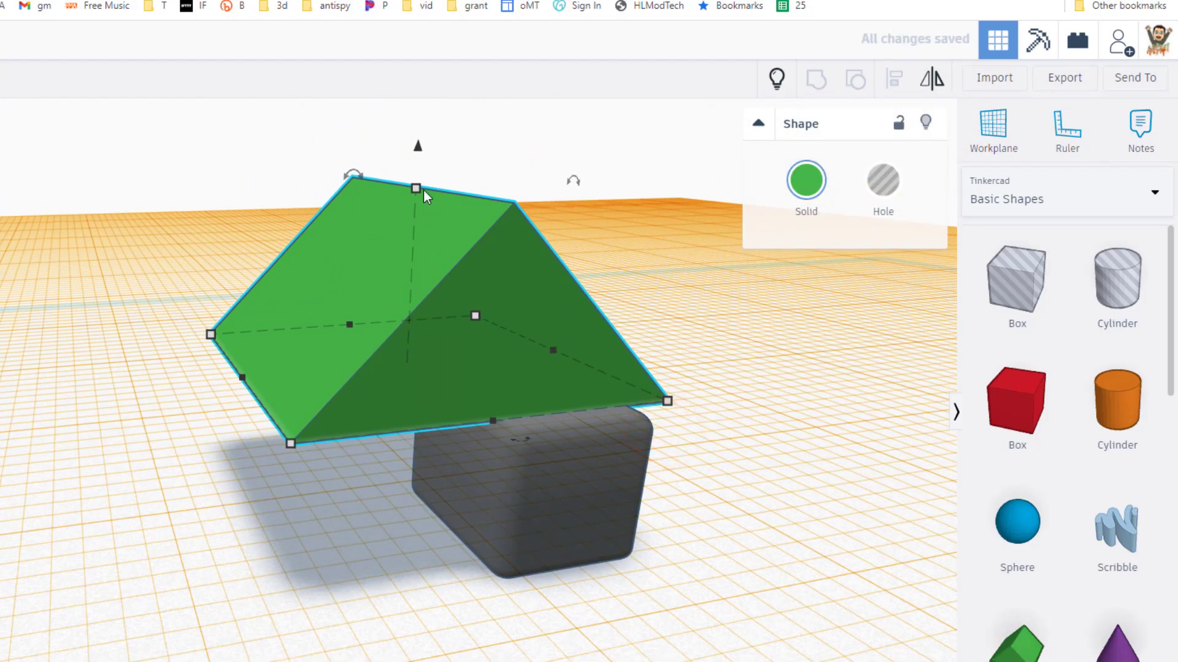
drag(419, 189, 455, 329)
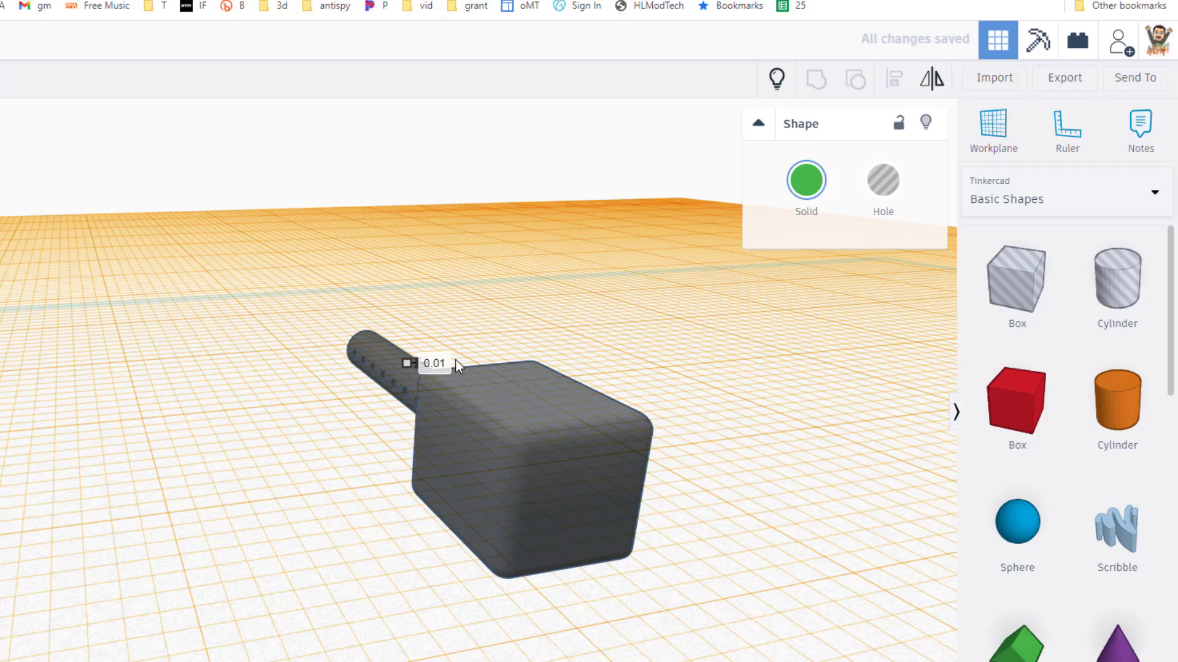
text(1)
key(Return)
key(Right)
key(Right)
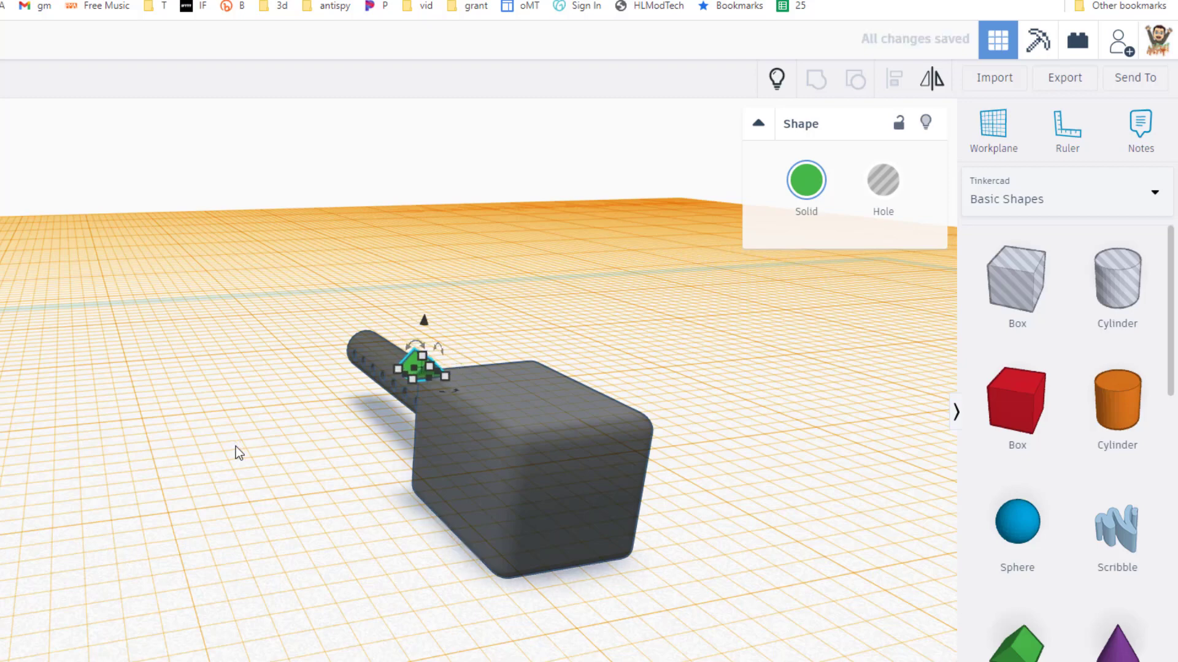
key(Right)
key(Right)
key(Right)
key(Right)
key(Right)
key(Right)
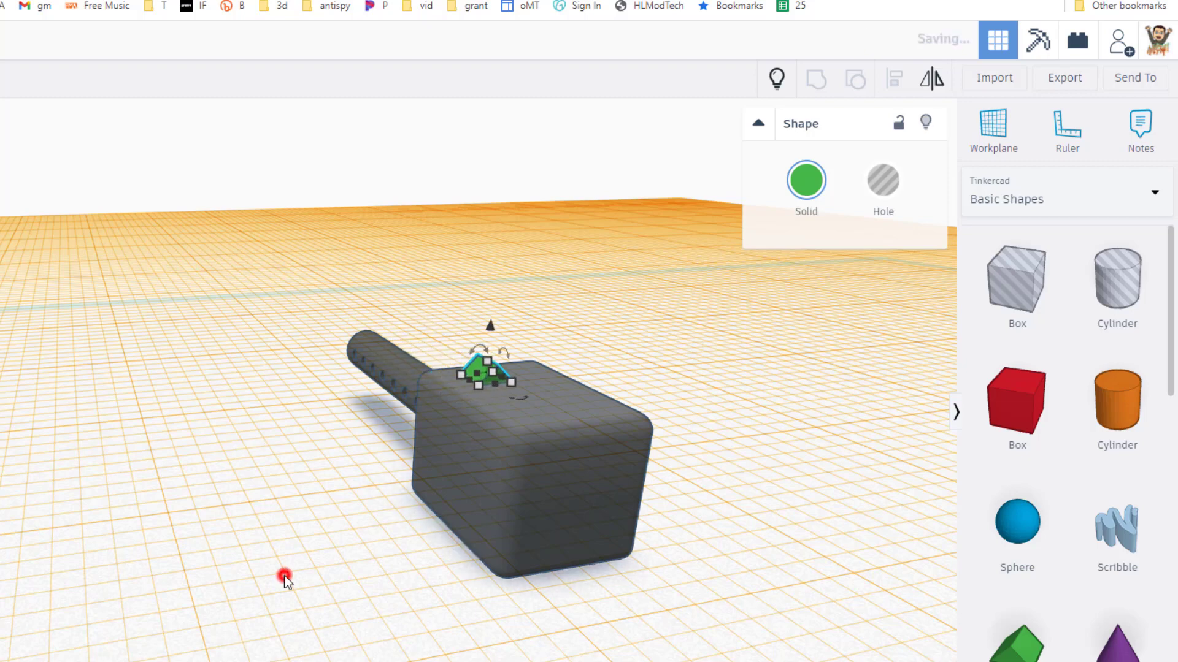
Step: Centre the small roof on the gun block alongside the barrel
click(285, 574)
drag(273, 337, 539, 504)
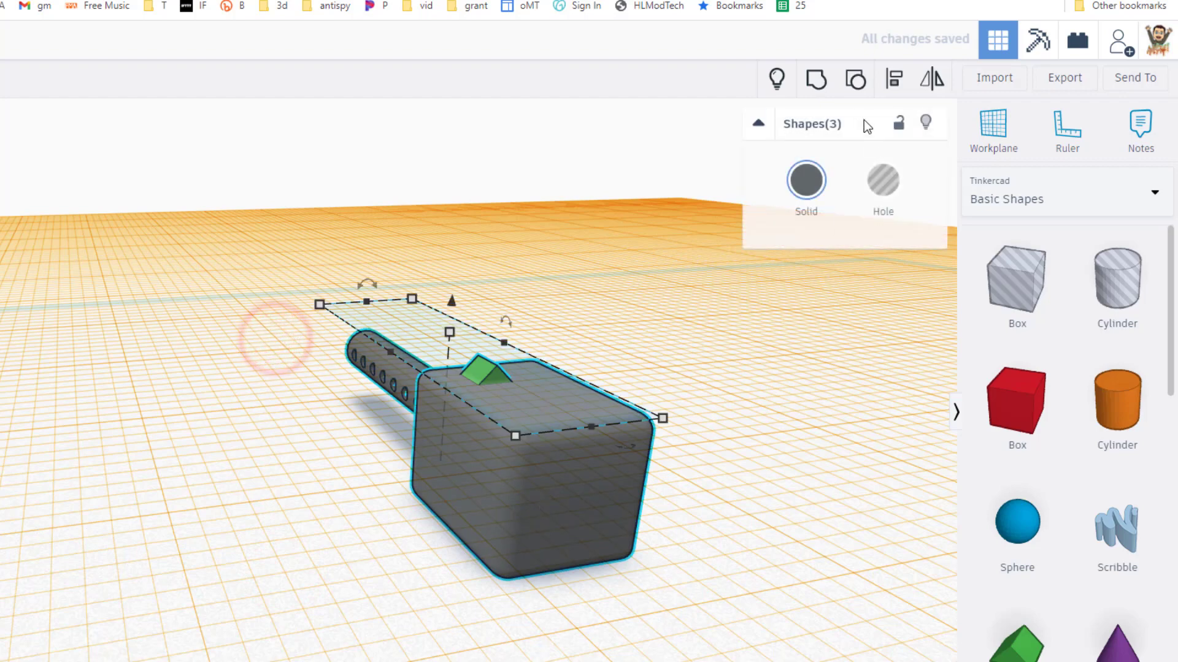
click(895, 80)
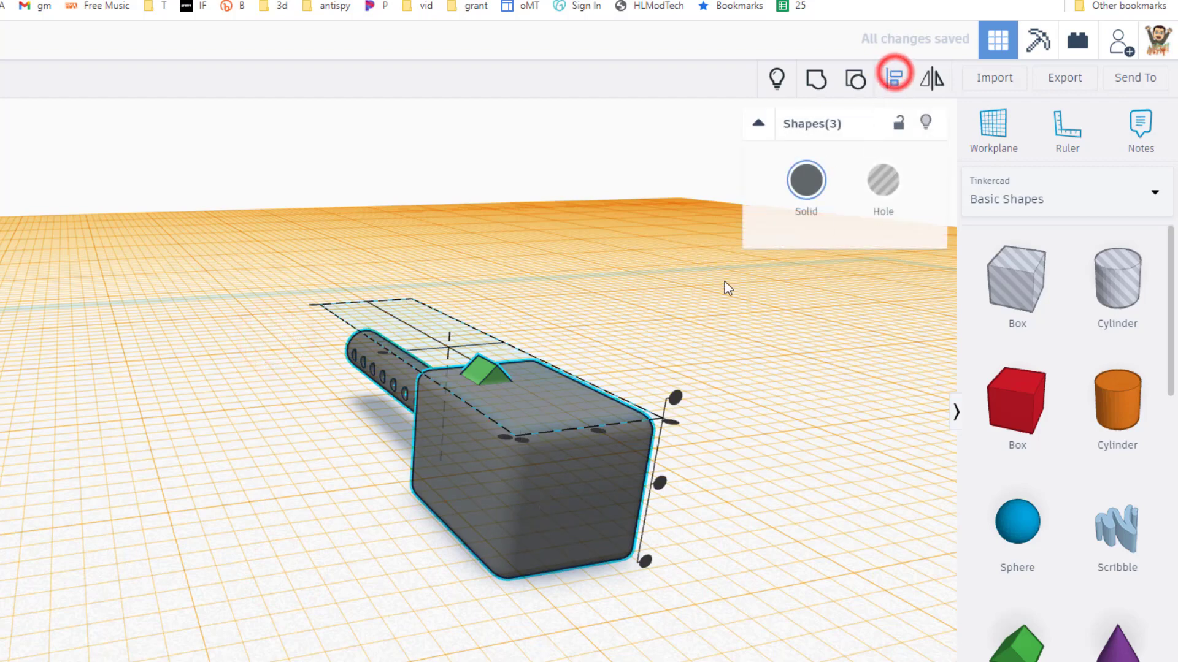
click(596, 430)
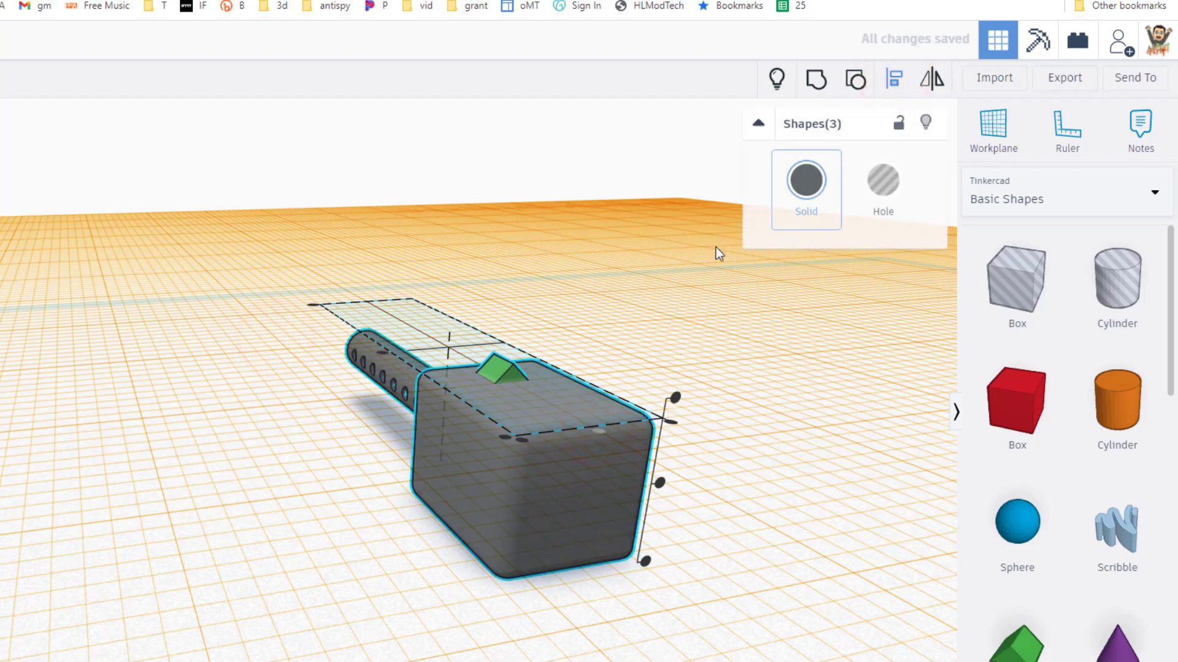
Step: Resize the sight to 2 tall and 1 wide and colour it dark grey
click(655, 296)
click(511, 366)
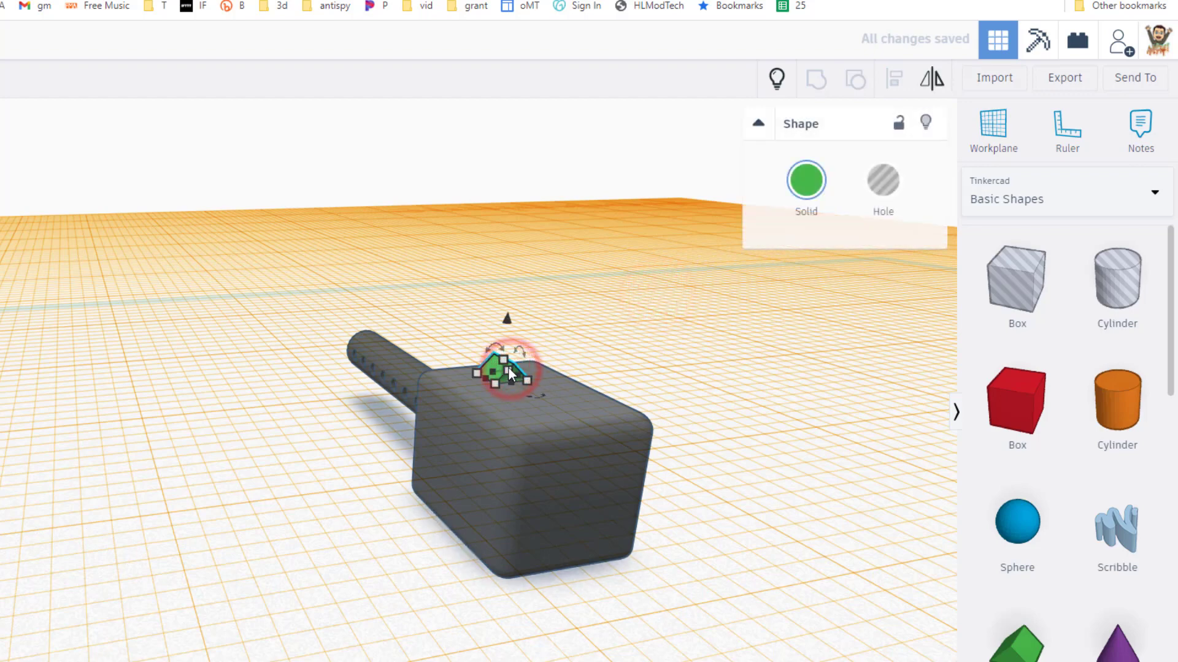
drag(507, 361, 509, 348)
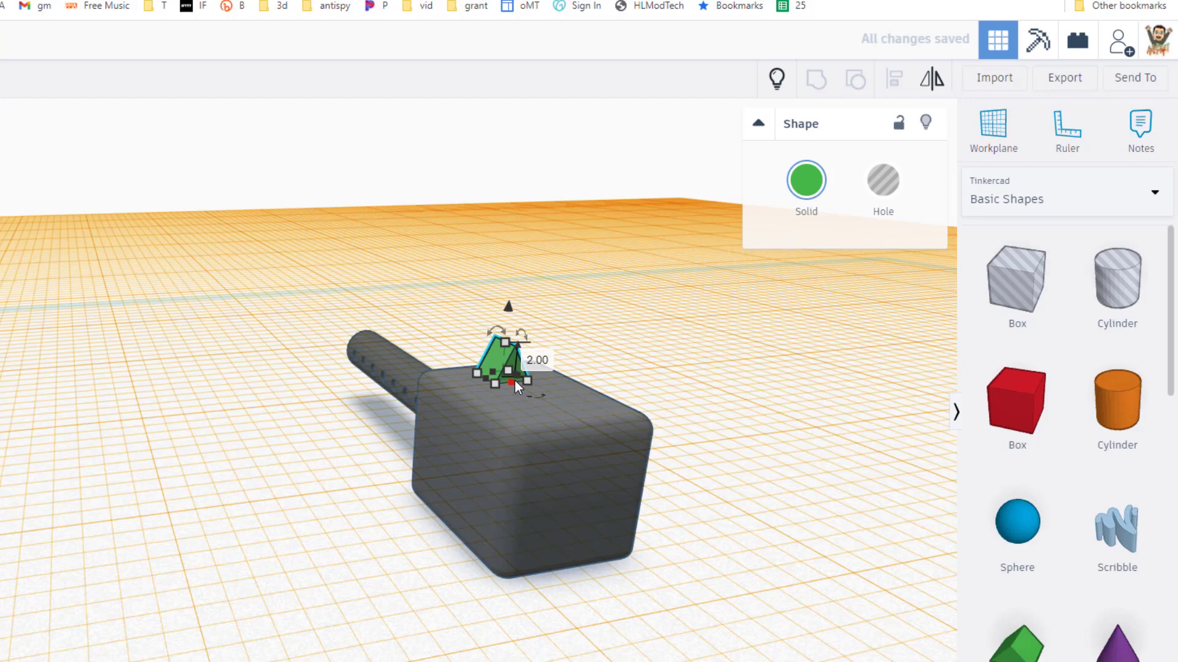
drag(514, 381, 506, 378)
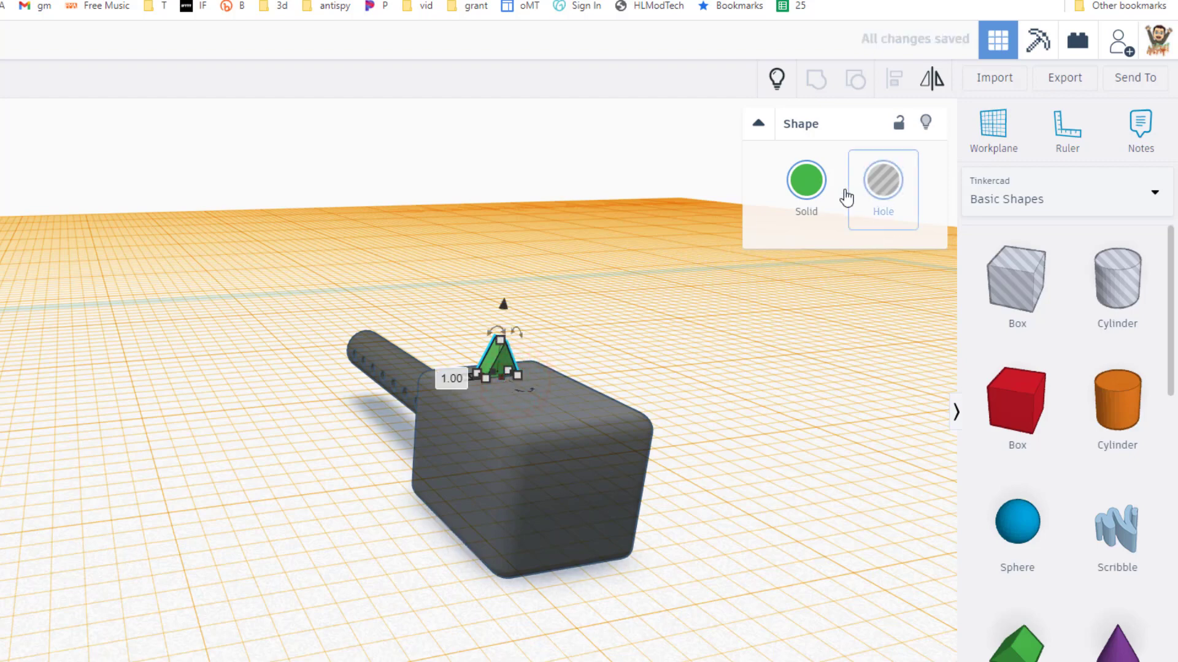
click(805, 181)
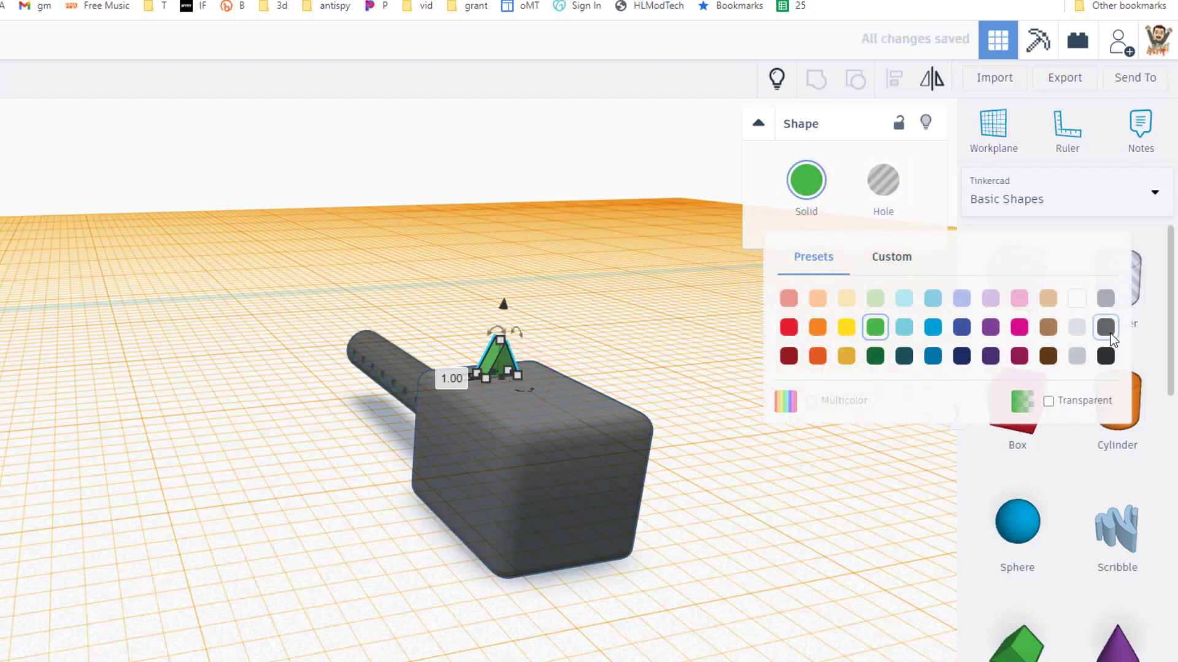
click(1105, 326)
click(611, 375)
right_drag(612, 376, 468, 351)
click(335, 479)
mouse_move(334, 479)
right_down()
mouse_move(288, 396)
mouse_move(311, 441)
mouse_move(252, 425)
mouse_move(354, 439)
right_up()
mouse_move(416, 405)
right_down()
mouse_move(509, 426)
mouse_move(438, 411)
mouse_move(528, 523)
mouse_move(484, 468)
right_up()
Step: Add a dark grey cone, 8.00 high, on a workplane under the gun body
key(w)
click(484, 466)
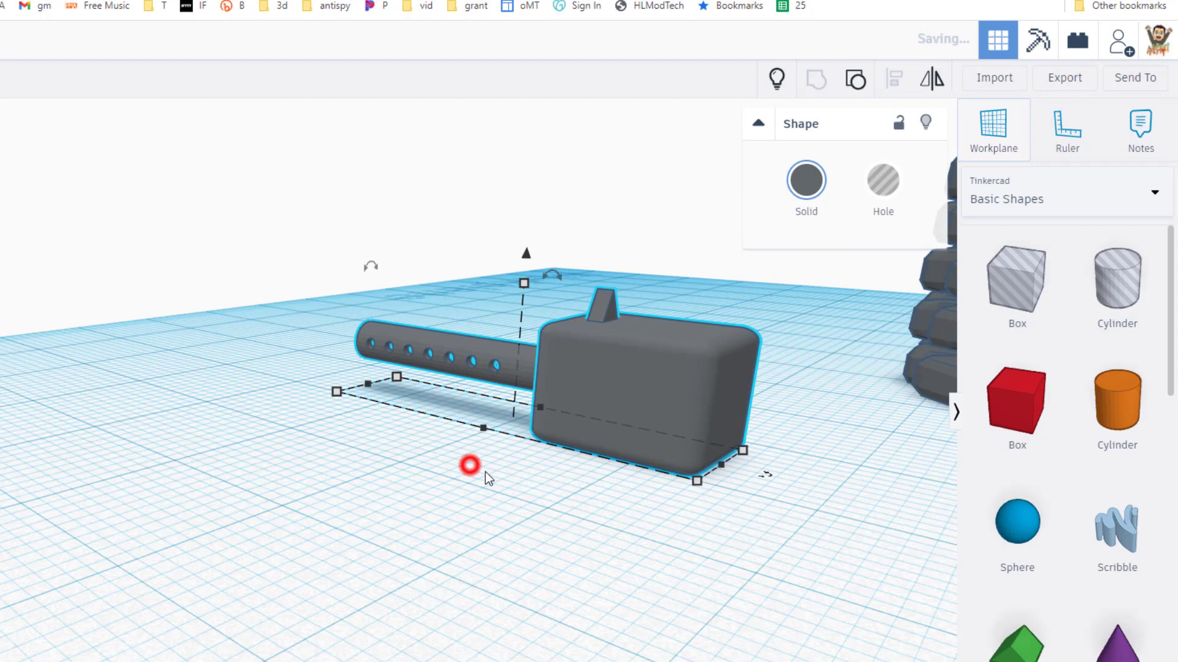
click(1117, 639)
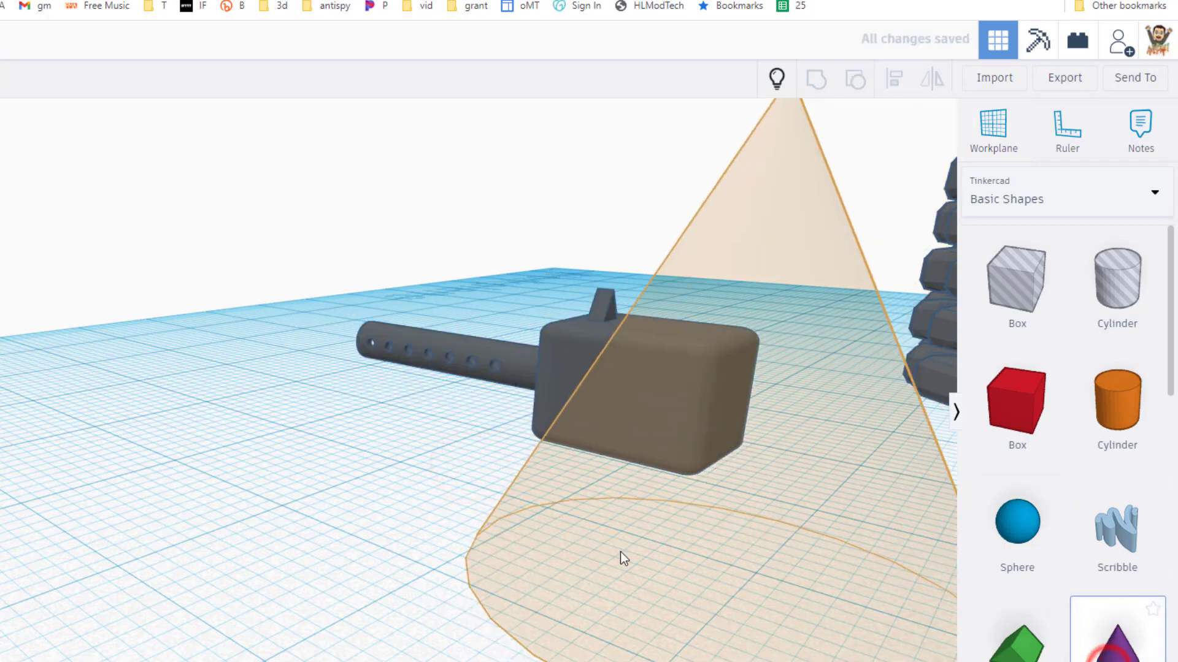
click(497, 517)
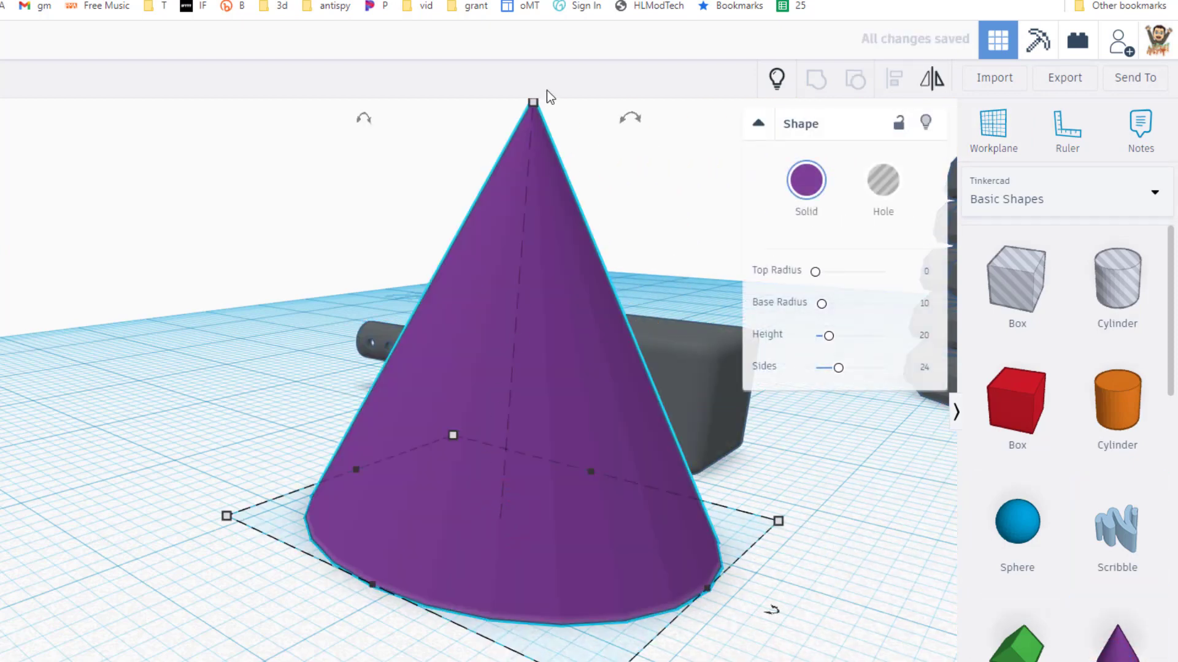
drag(532, 103, 536, 365)
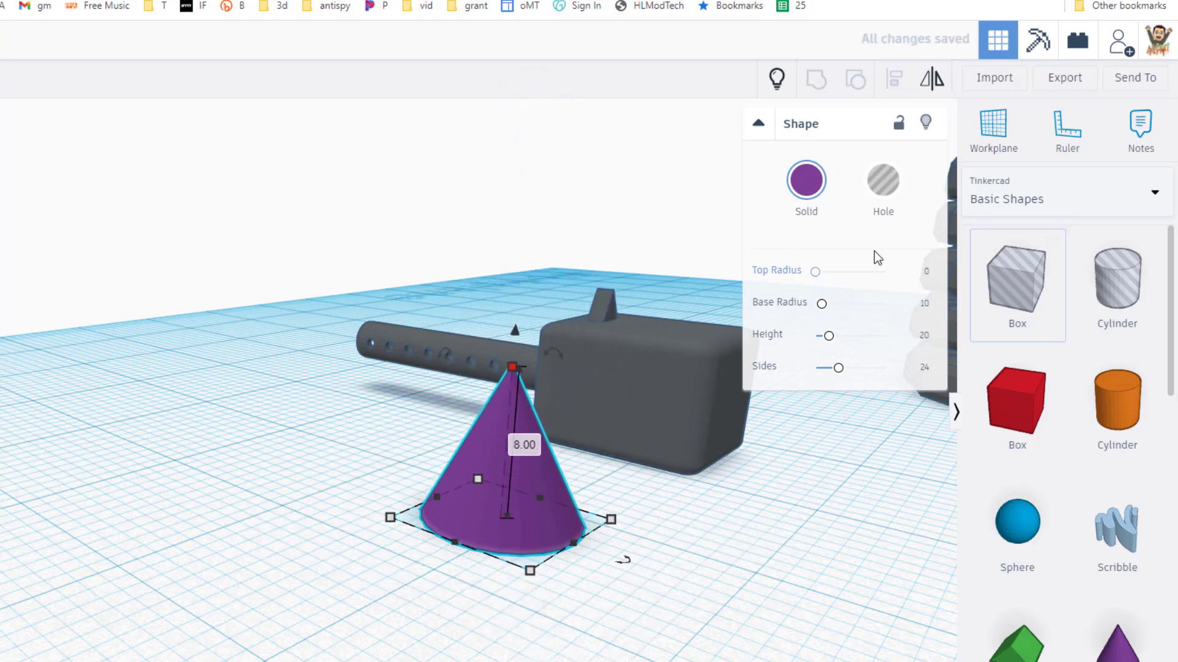
click(803, 169)
click(1099, 336)
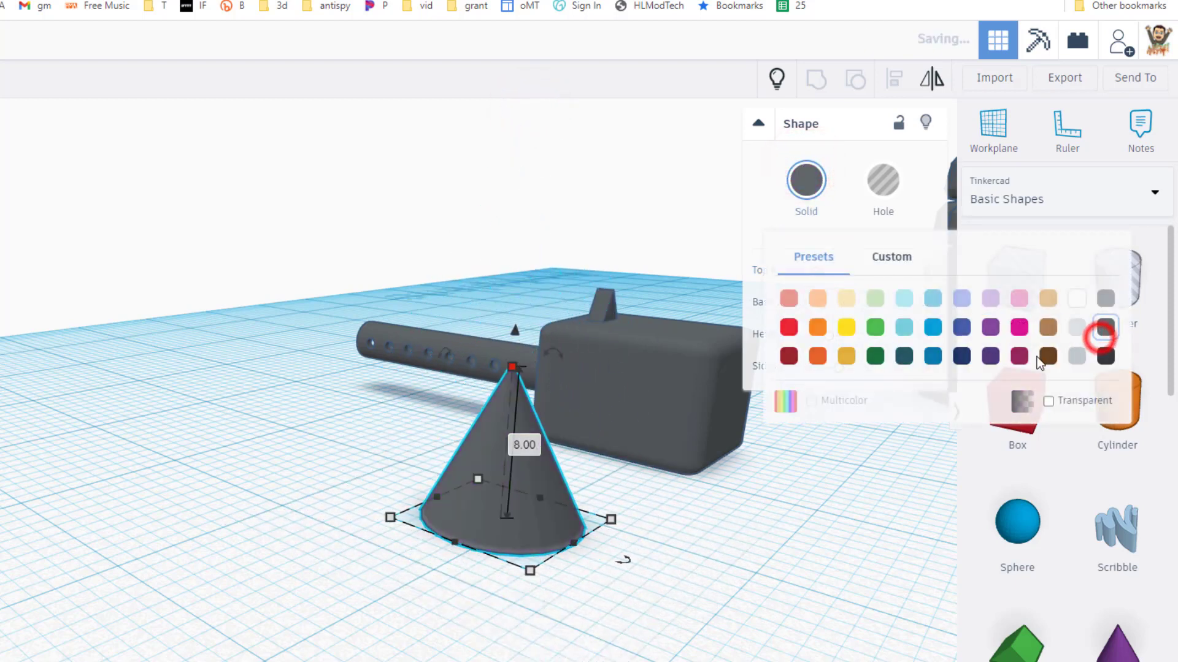
Step: Centre the cone under the gun body and raise the gun two nudges onto it
drag(556, 513, 559, 516)
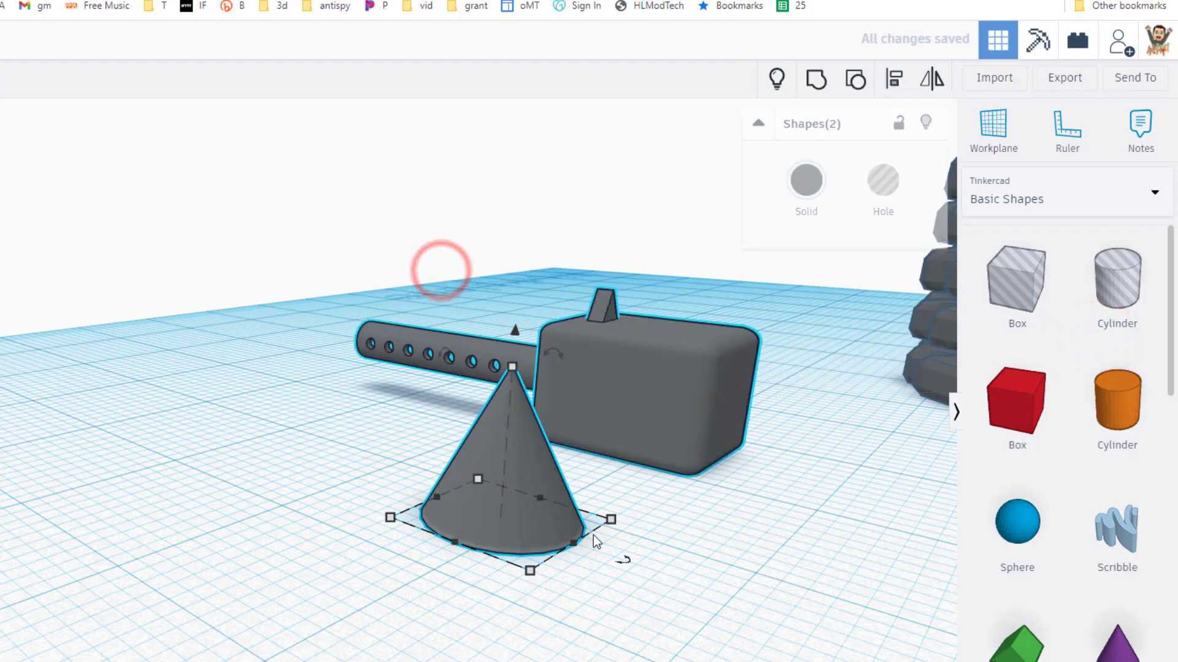
click(893, 79)
click(657, 367)
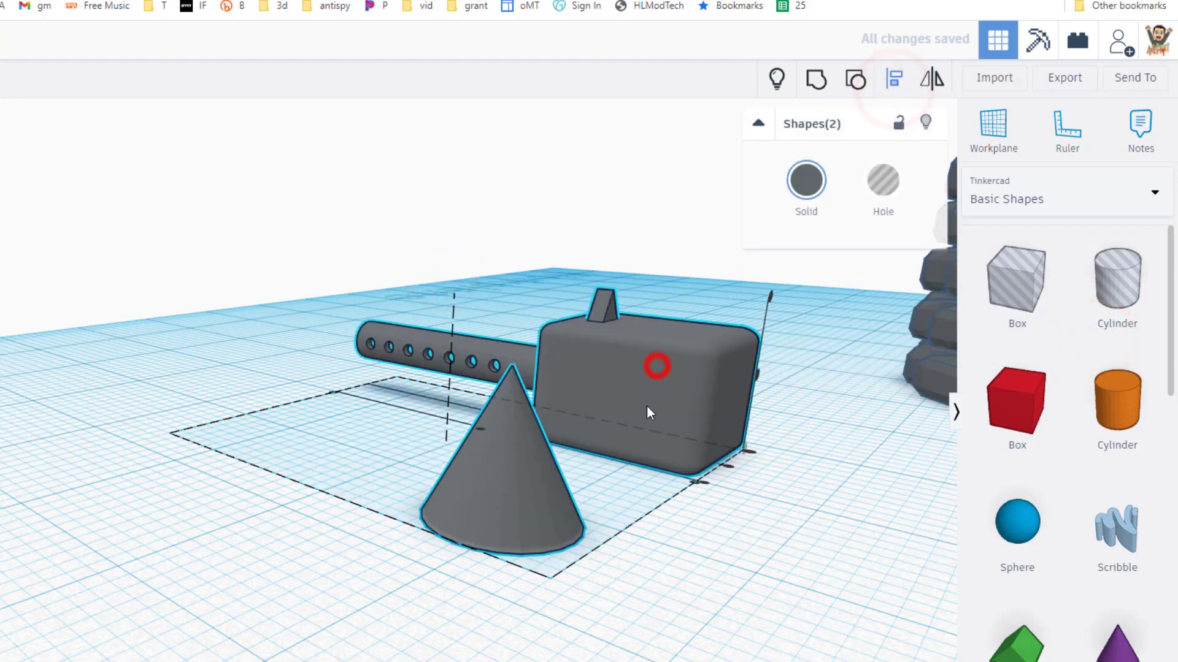
click(724, 468)
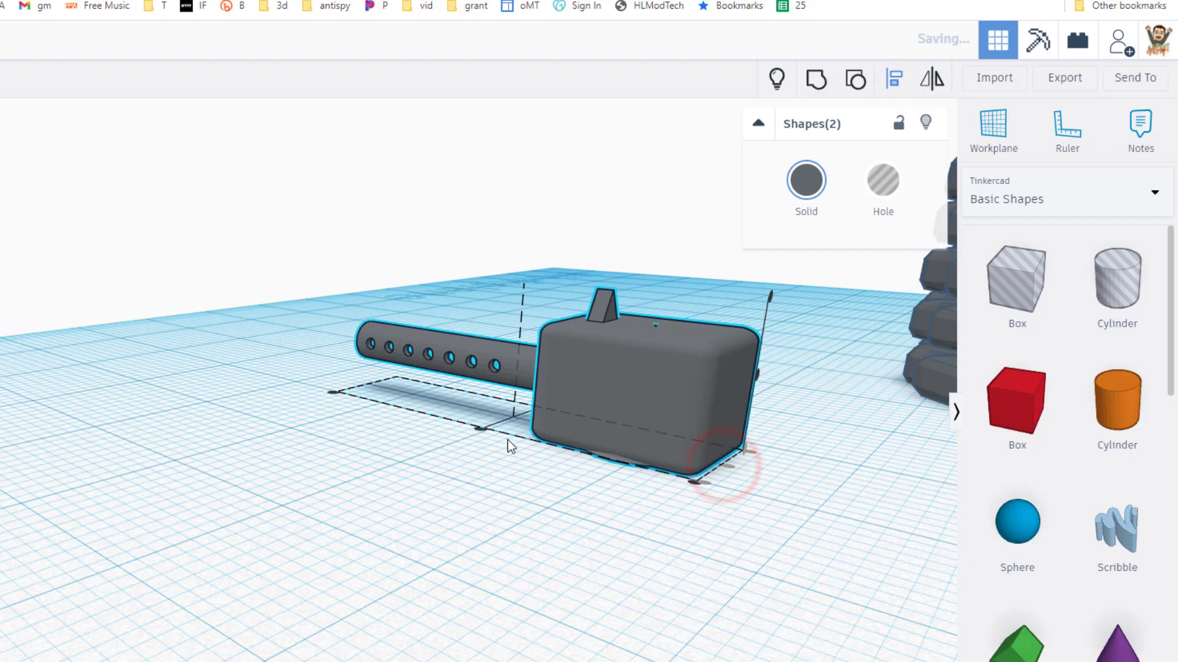
click(568, 518)
click(647, 447)
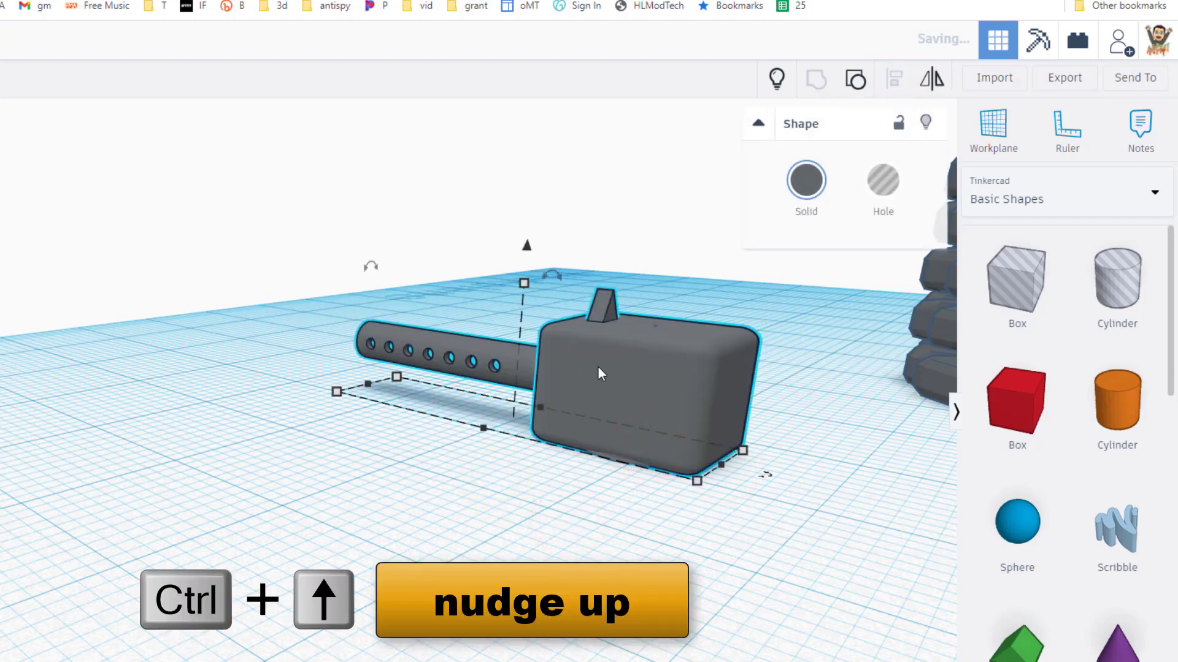
key(ctrl+Up)
key(ctrl+Up)
key(ctrl+Up)
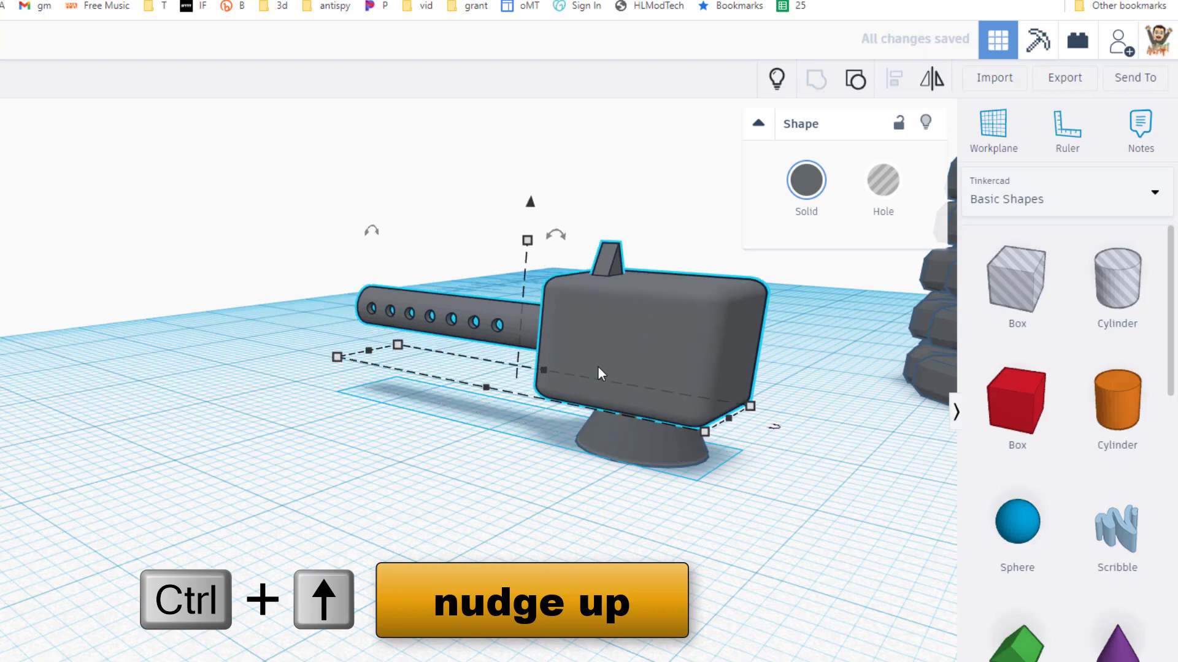
key(ctrl+Up)
key(ctrl+Up)
key(ctrl+Up)
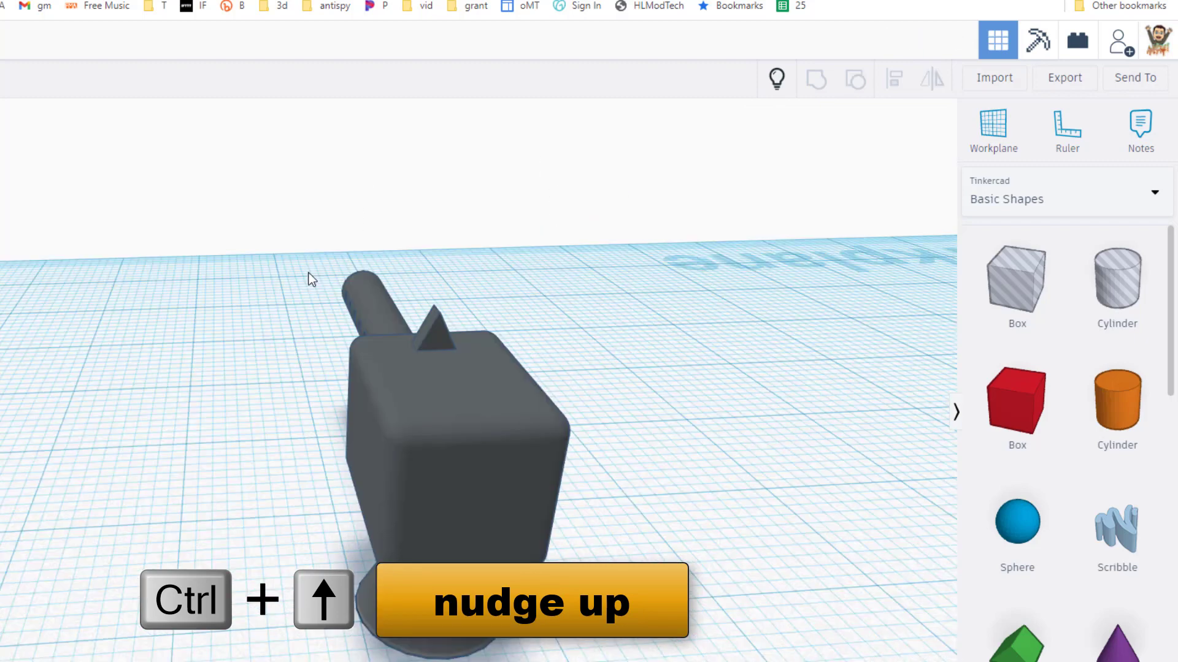
drag(307, 271, 530, 655)
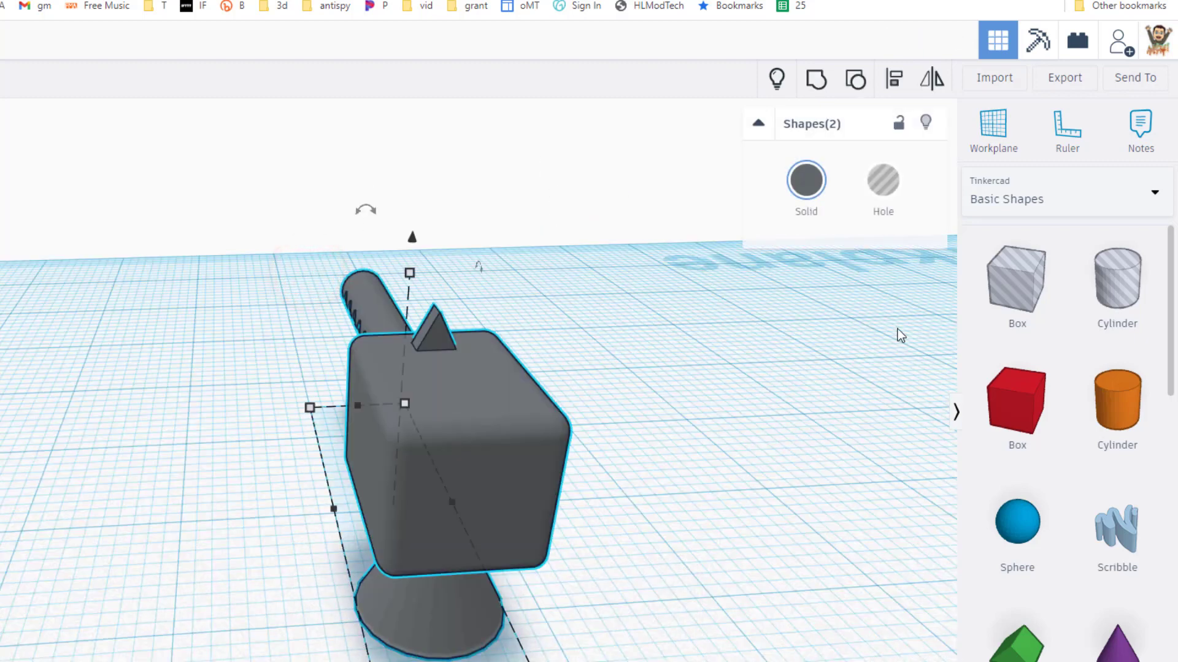
Step: Group the gun with its cone stand and draw a curved freehand Scribble shape
click(816, 79)
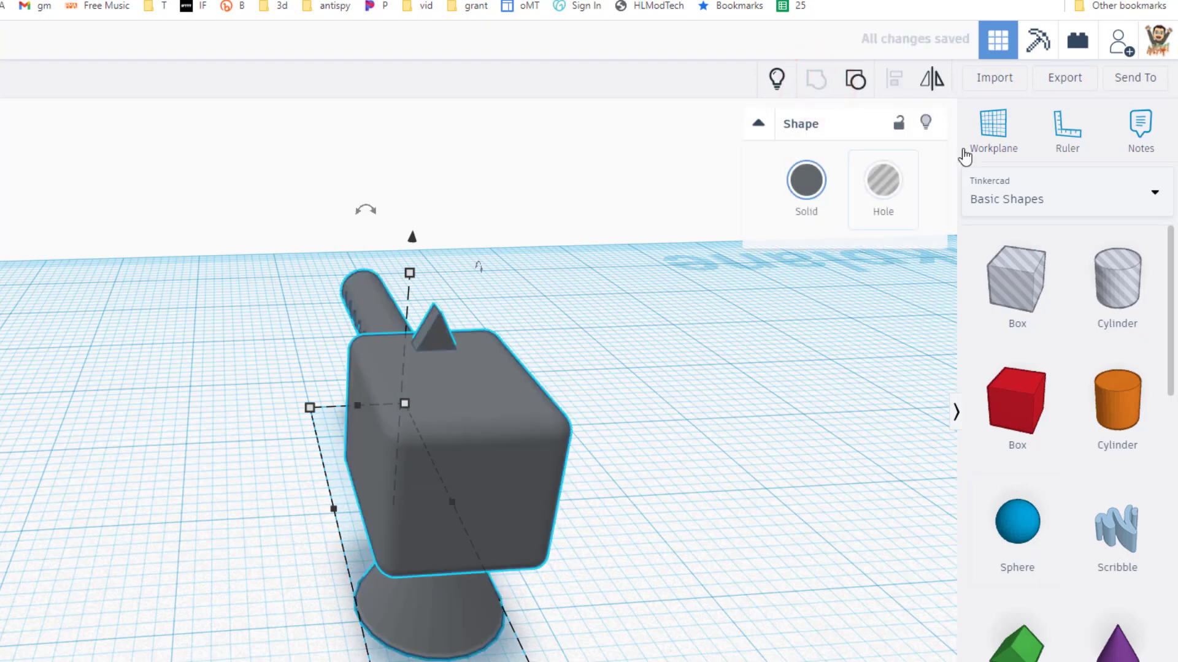
click(484, 461)
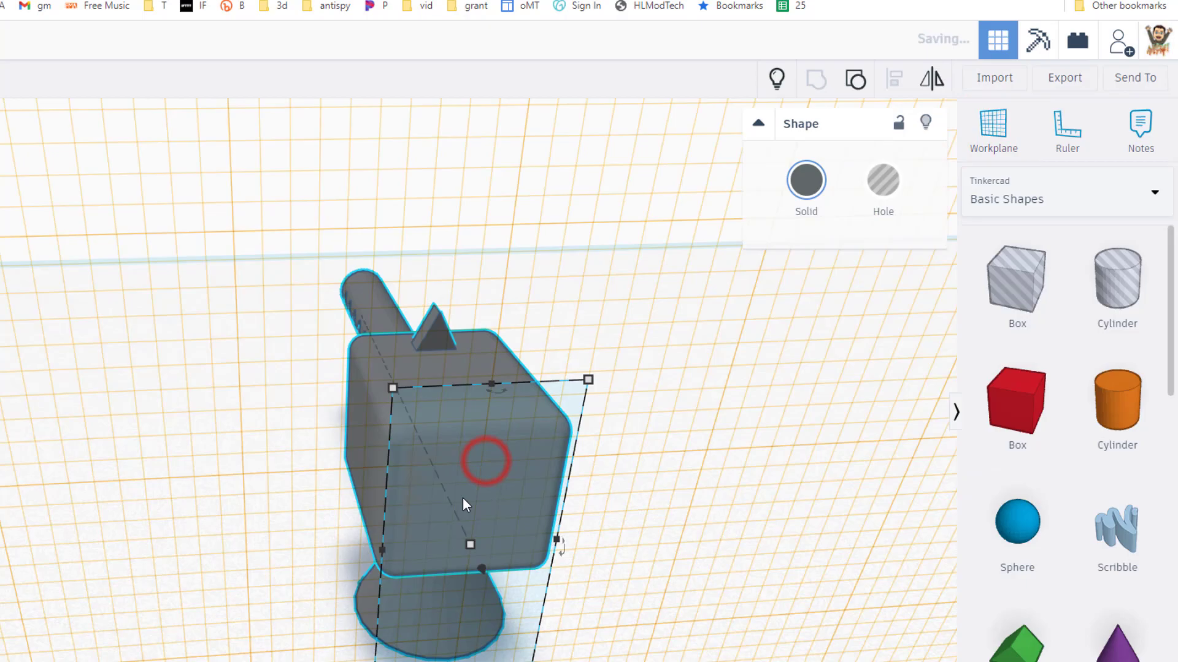
click(1118, 529)
click(200, 403)
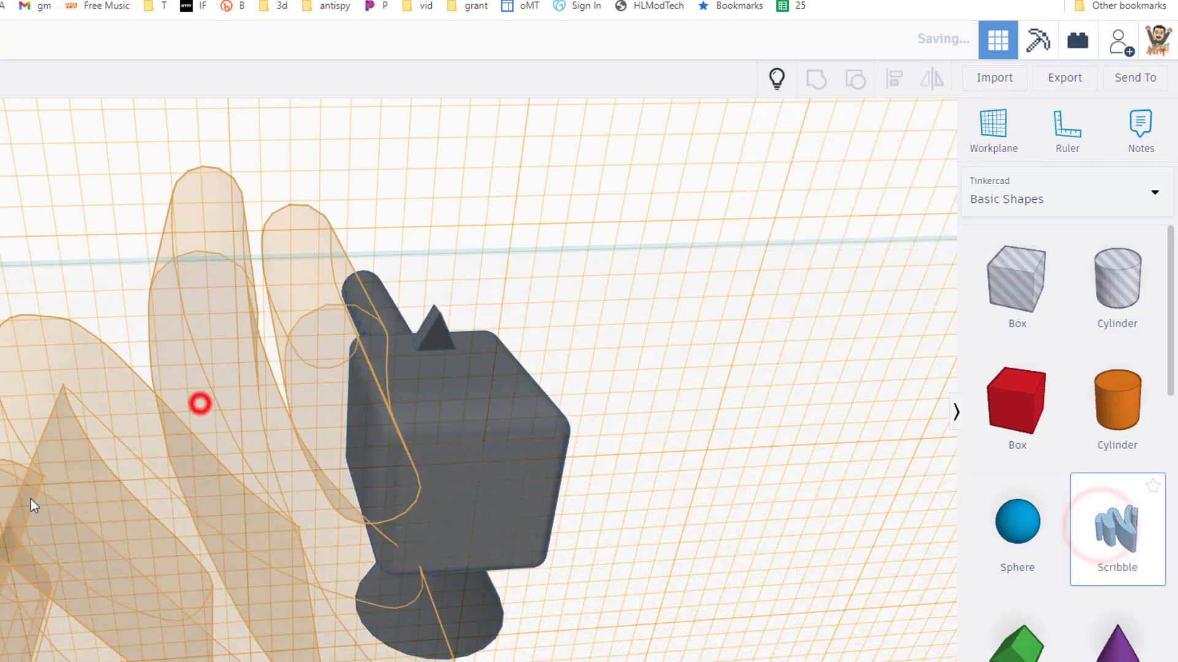
drag(211, 204, 243, 233)
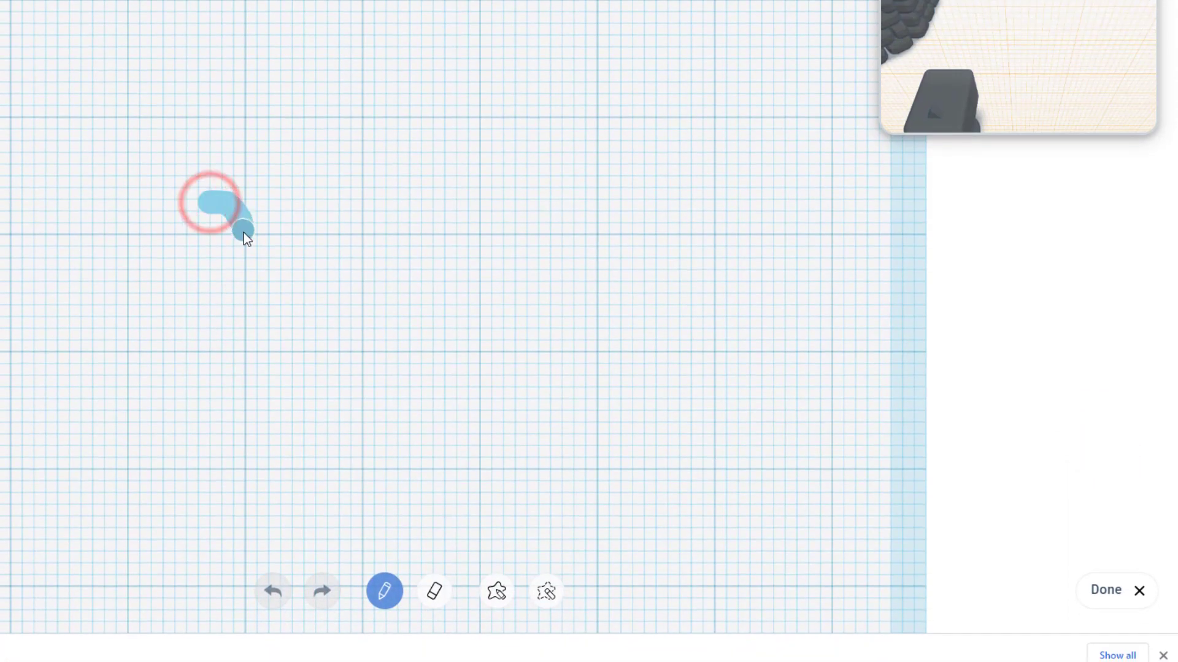
drag(215, 283, 215, 283)
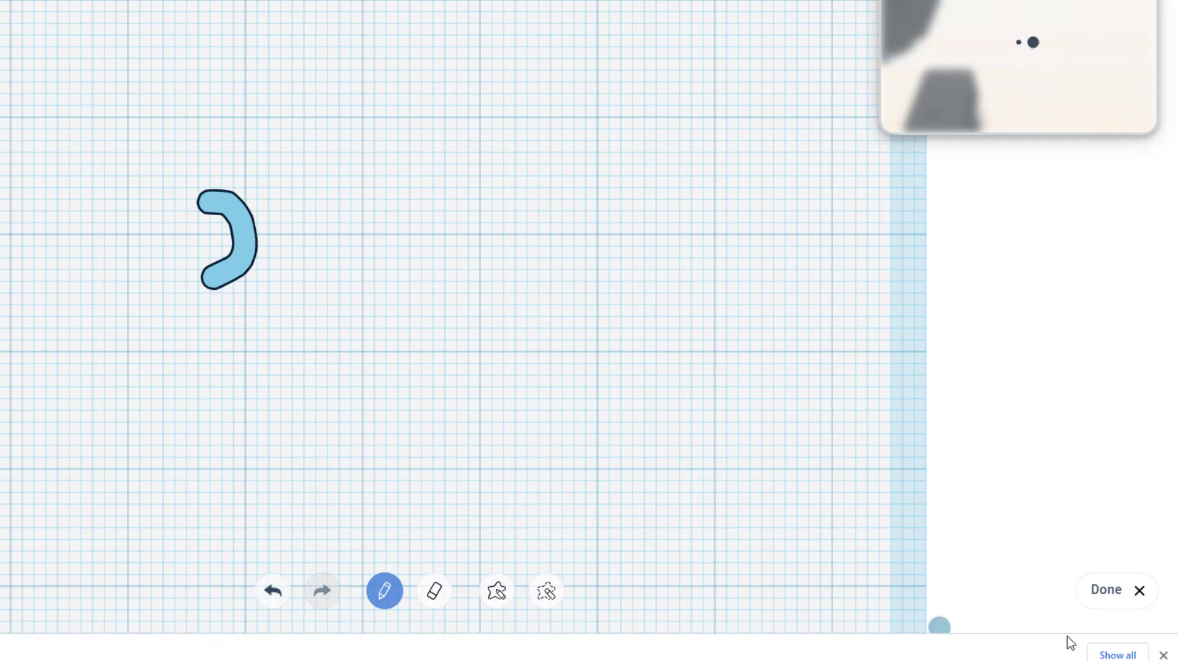
click(1106, 589)
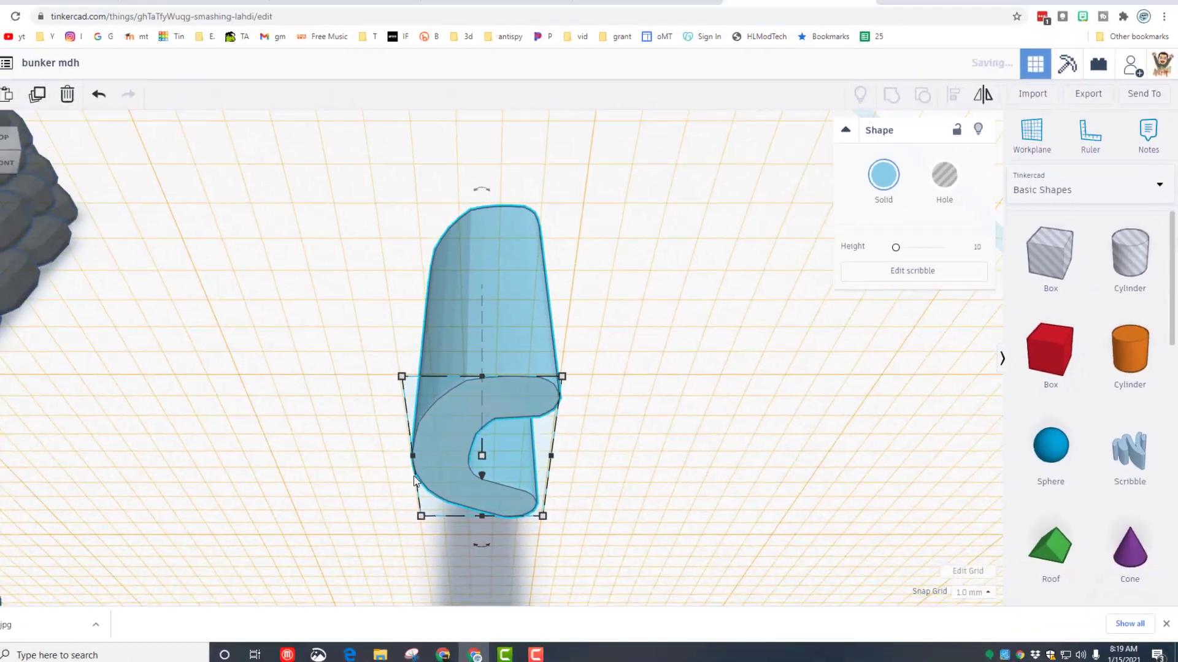
Step: Stand the scribble on the ground, rotated 90°, 1.00 wide and coloured black
mouse_move(424, 489)
right_down()
mouse_move(494, 515)
mouse_move(479, 486)
right_up()
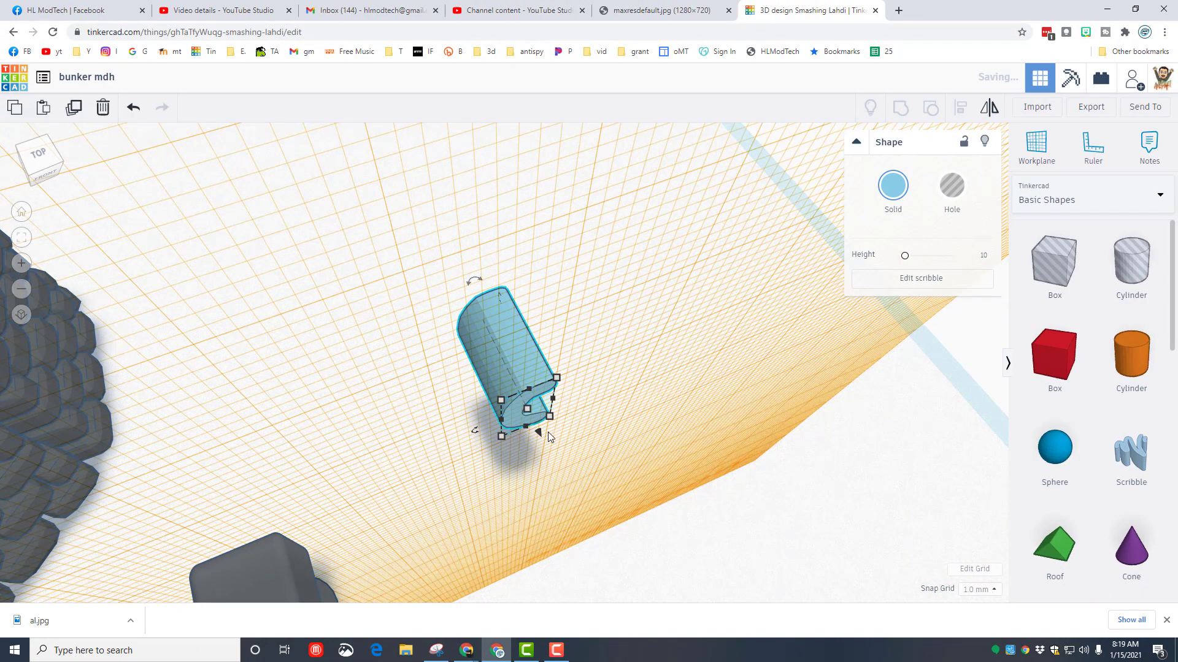
right_drag(547, 432, 866, 206)
click(1034, 152)
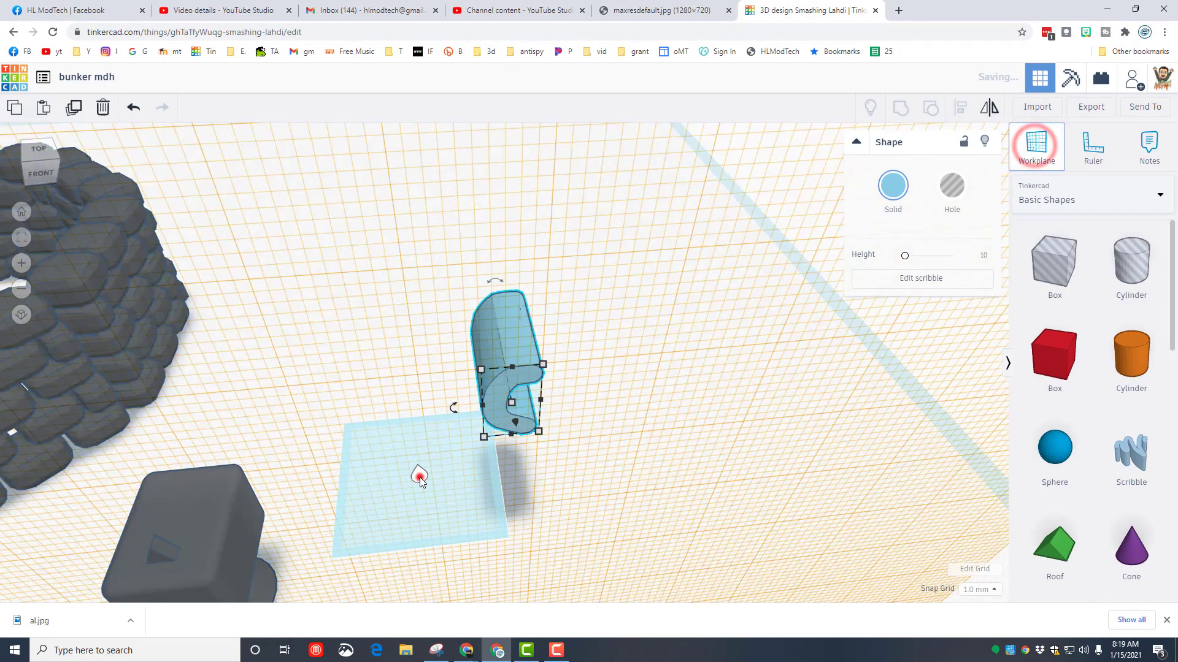
click(420, 478)
drag(512, 457, 504, 461)
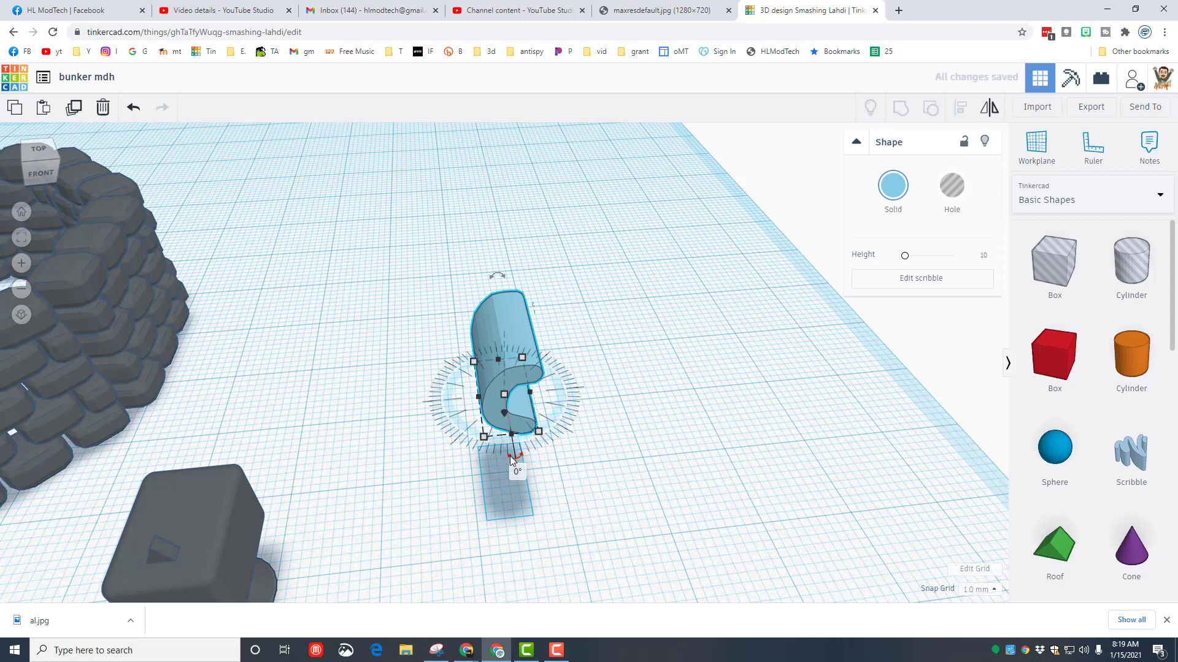
drag(510, 456, 460, 393)
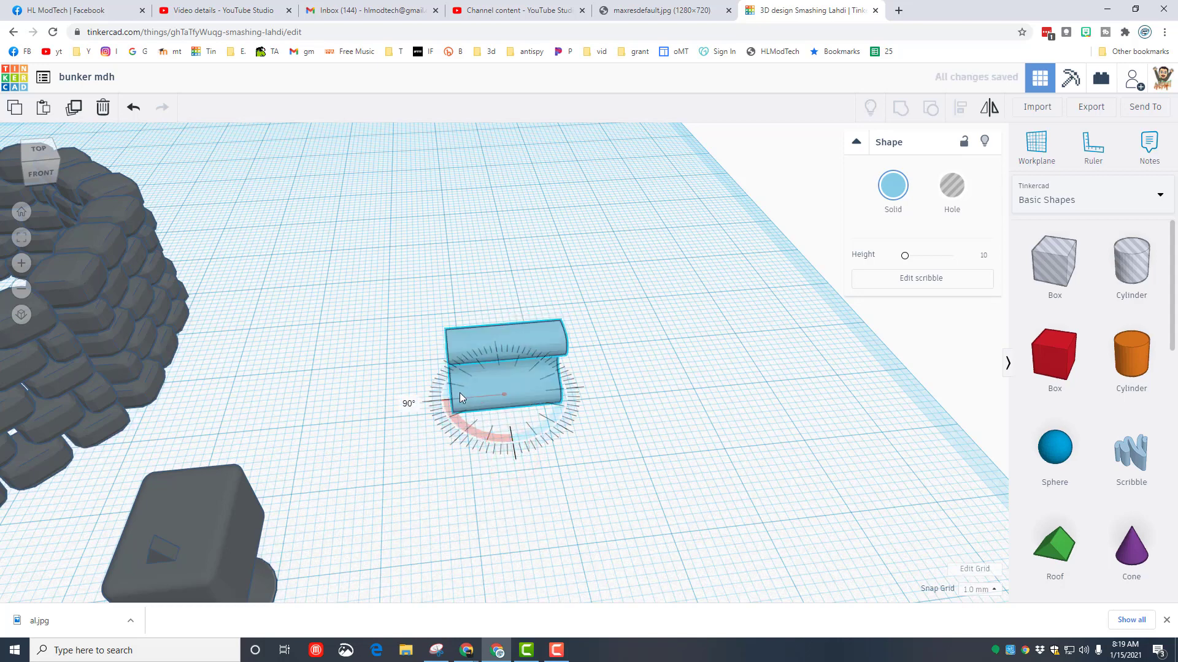
drag(557, 393, 474, 396)
right_drag(469, 396, 473, 407)
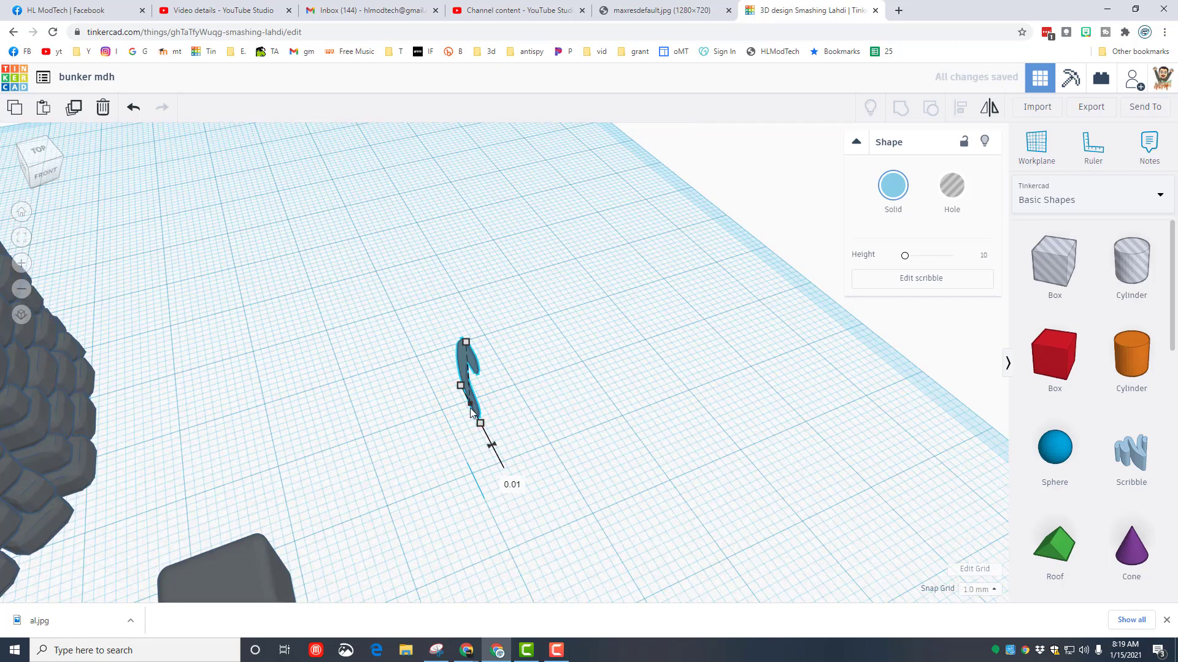
click(895, 192)
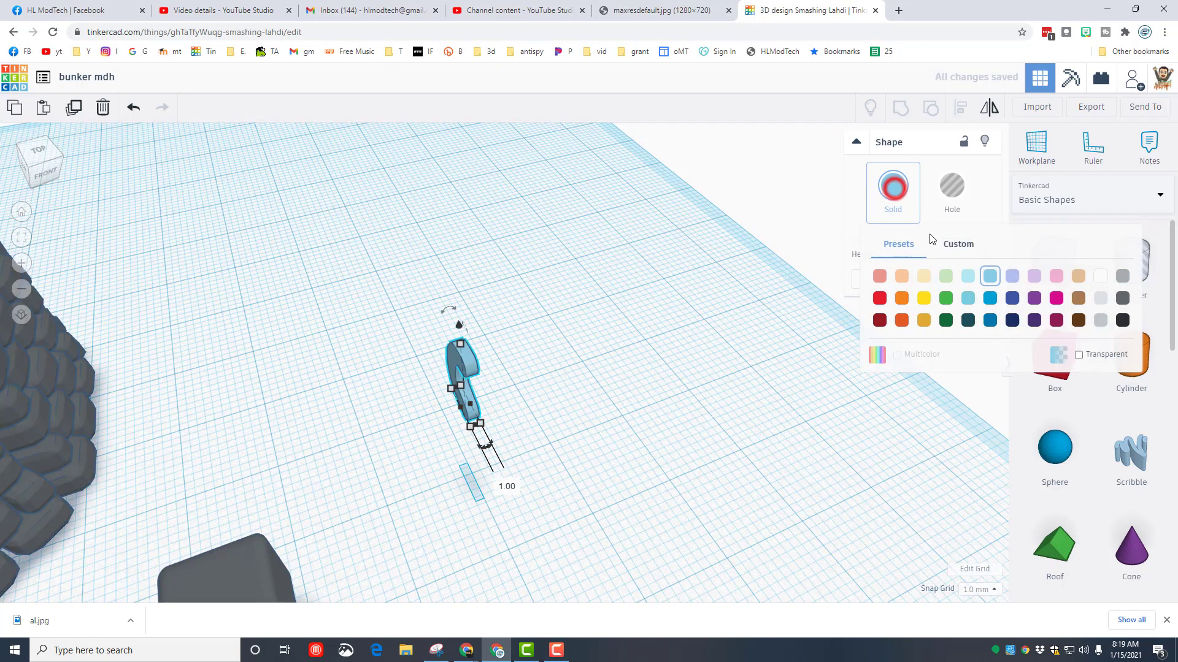
click(1117, 321)
right_drag(480, 447, 704, 450)
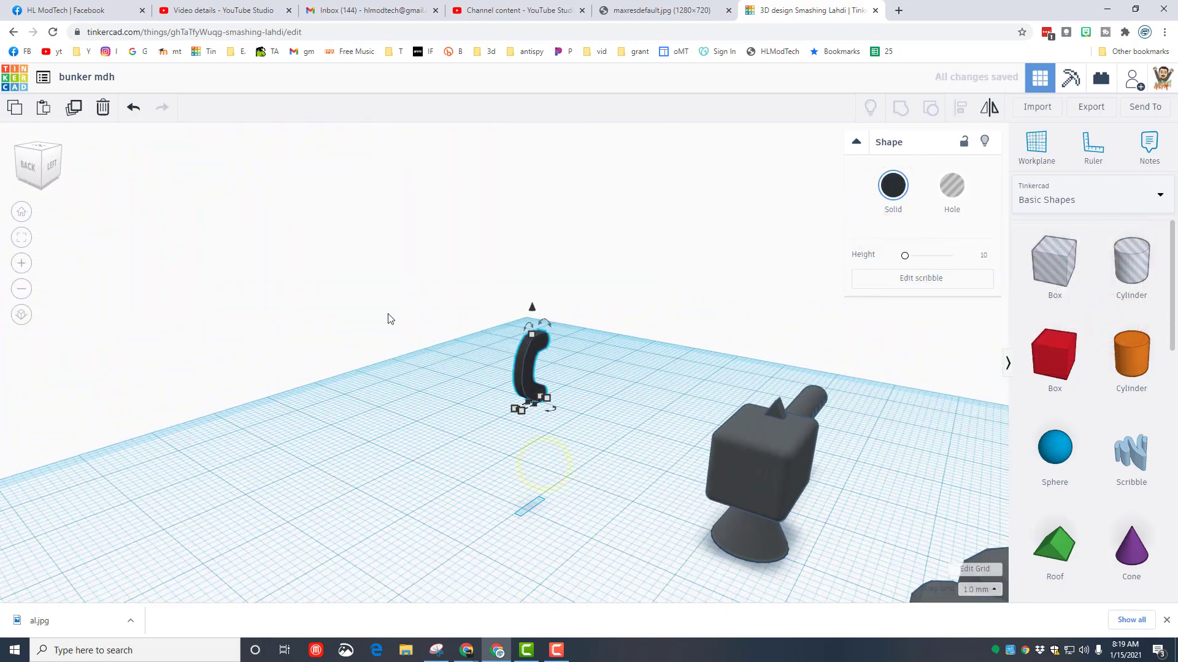
Step: Align the curved scribble piece with the gun body
drag(389, 316, 692, 487)
right_drag(693, 487, 907, 160)
click(952, 118)
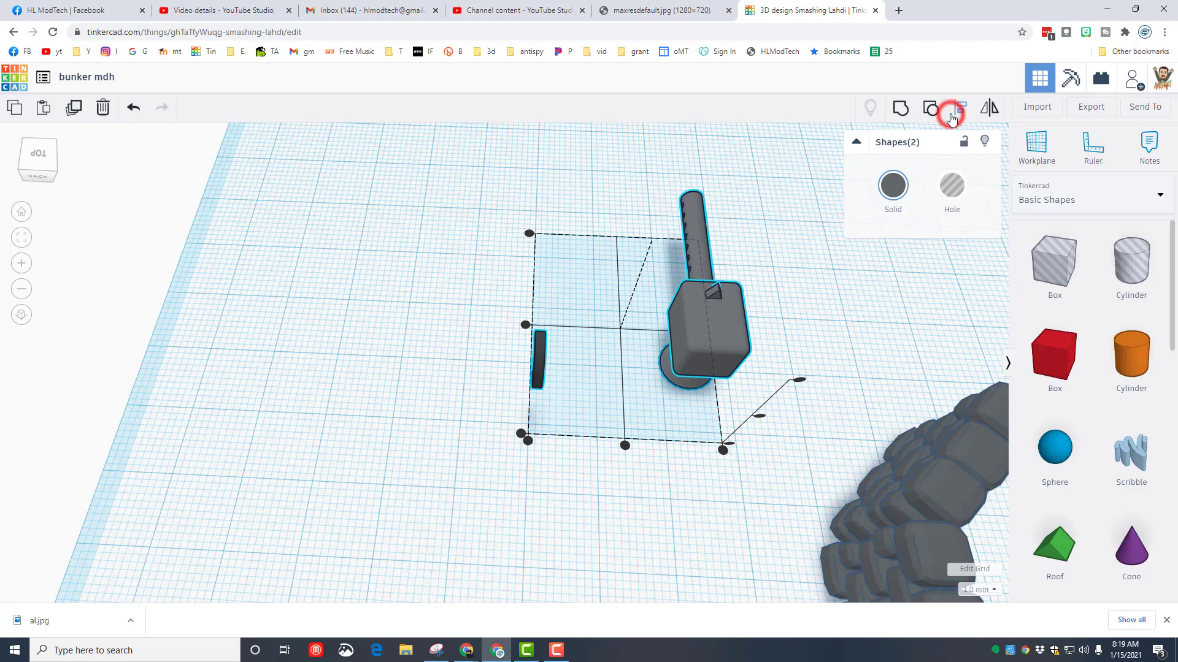
click(713, 343)
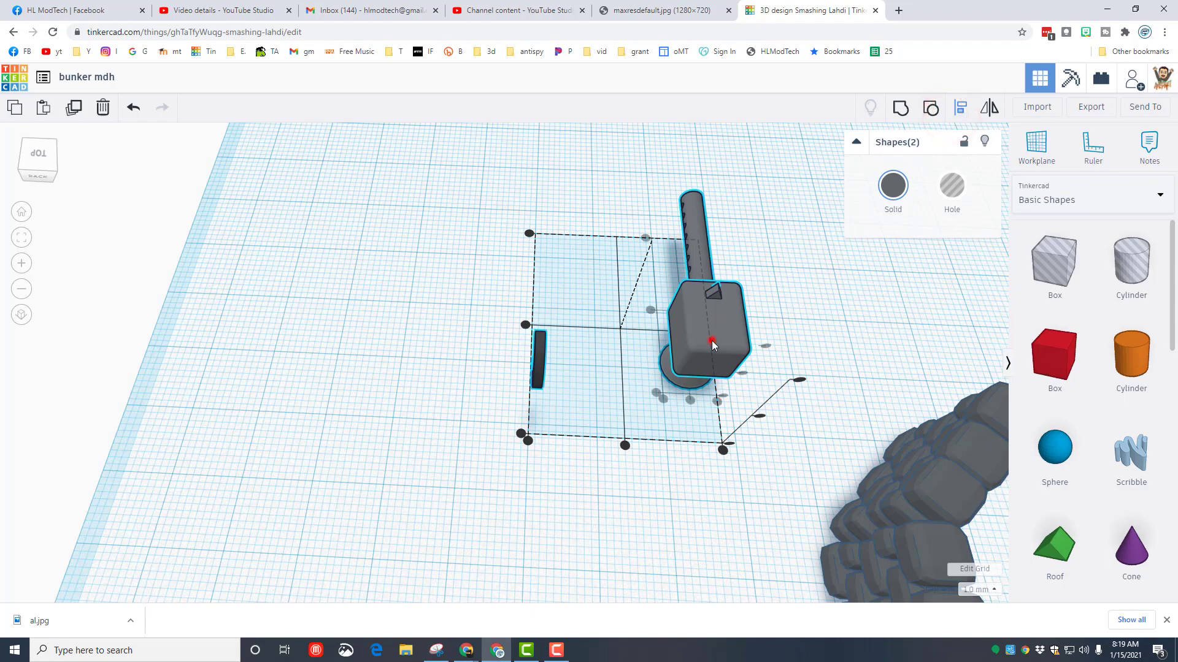
click(689, 403)
mouse_move(697, 415)
right_down()
mouse_move(581, 374)
mouse_move(577, 476)
right_up()
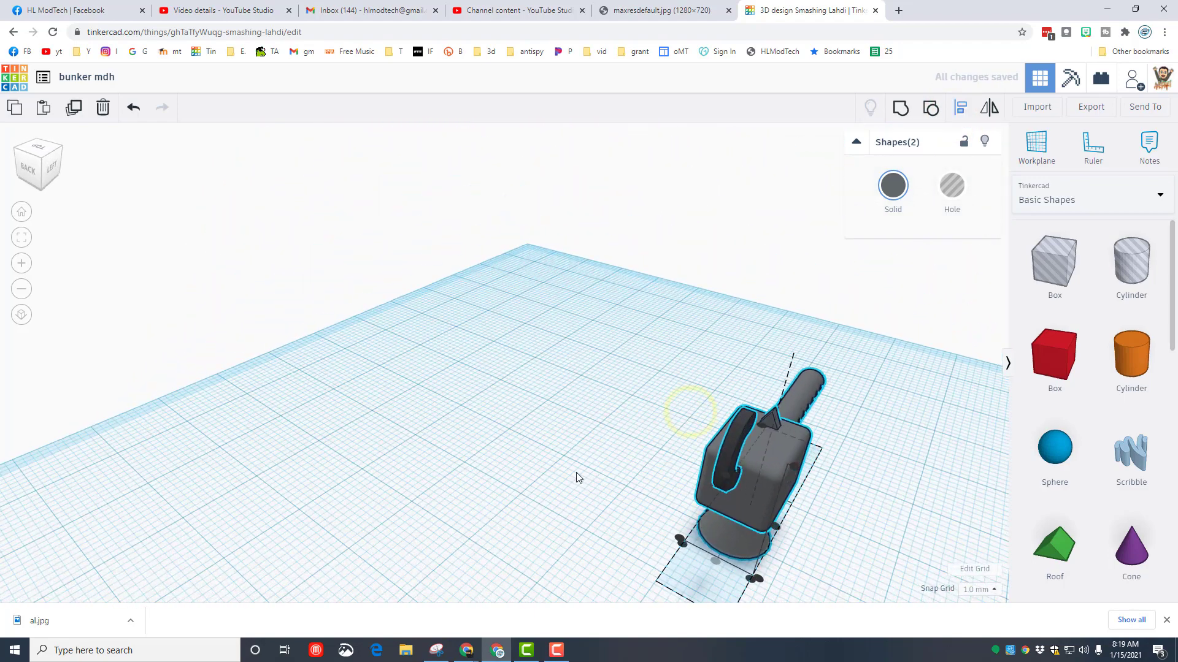
click(575, 472)
right_drag(745, 491, 620, 437)
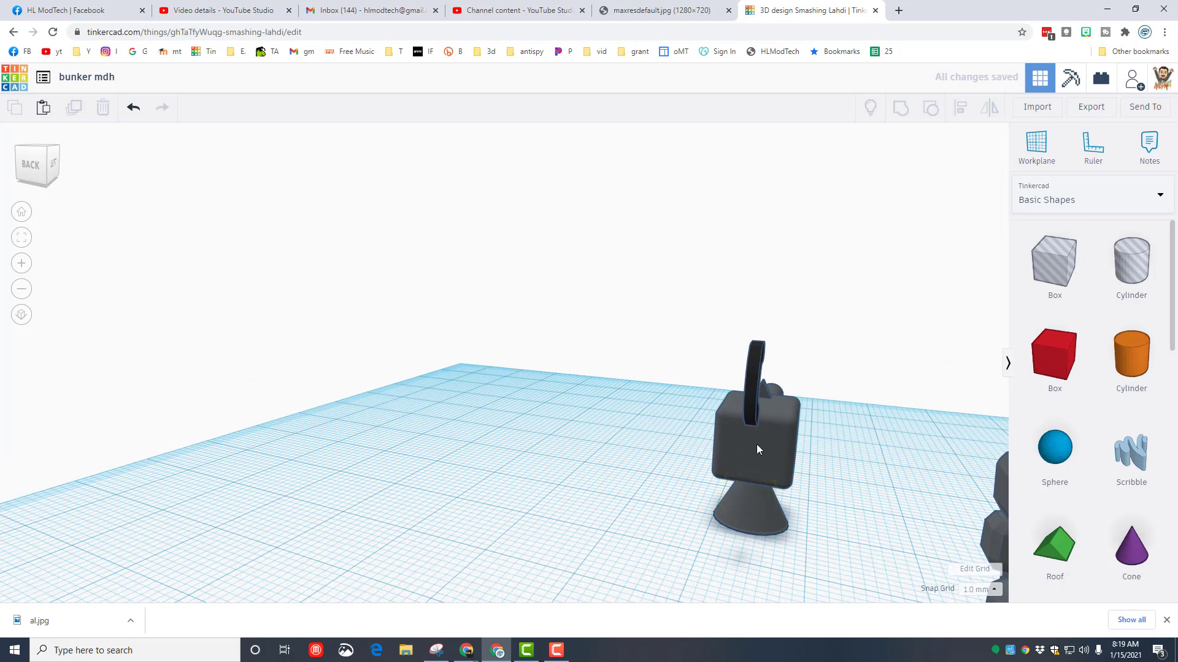
Step: Drop the handle onto the gun's back face, nudge it down and shrink it proportionally
click(1037, 151)
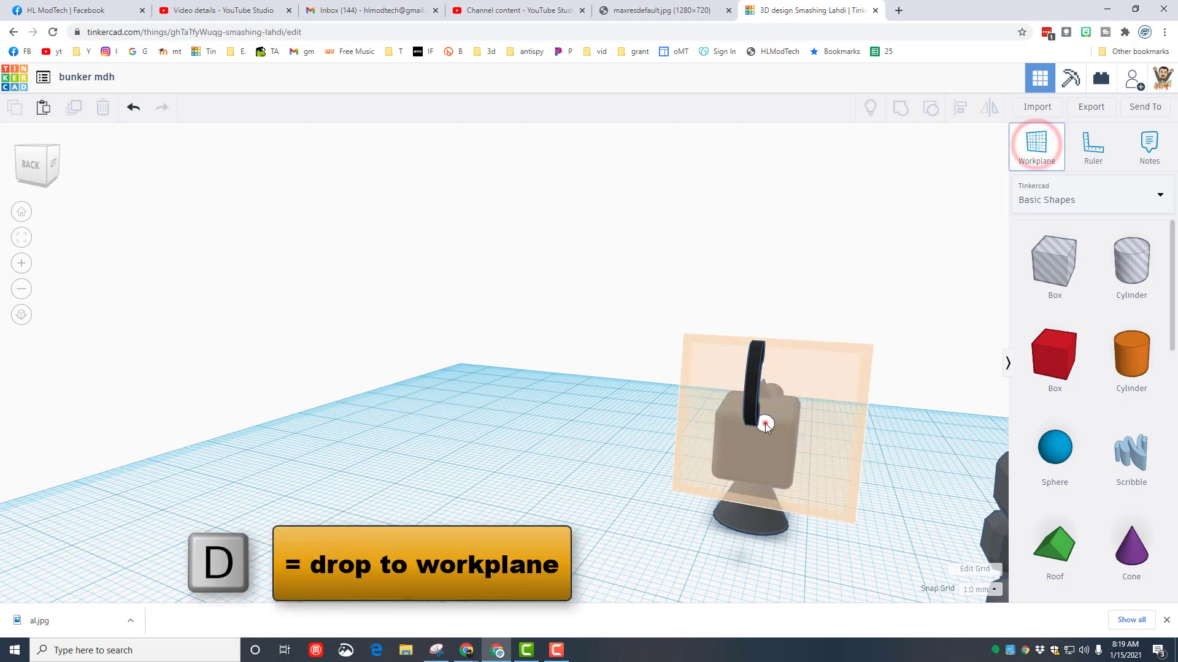
click(756, 401)
key(d)
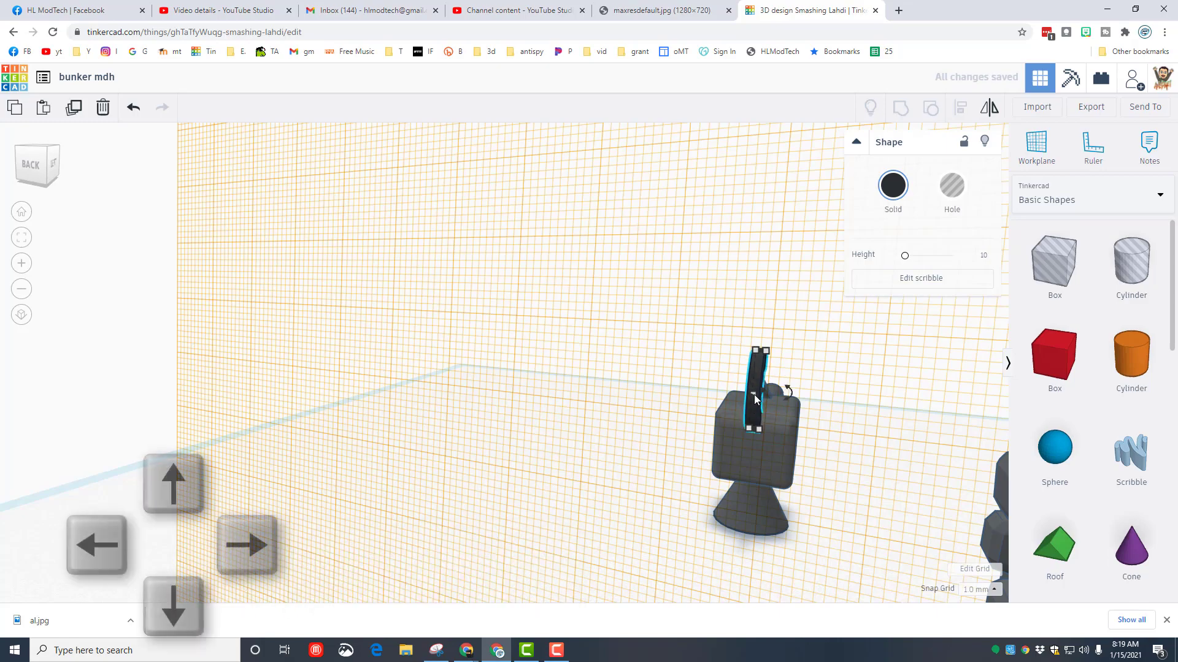
key(Down)
right_drag(521, 419, 714, 423)
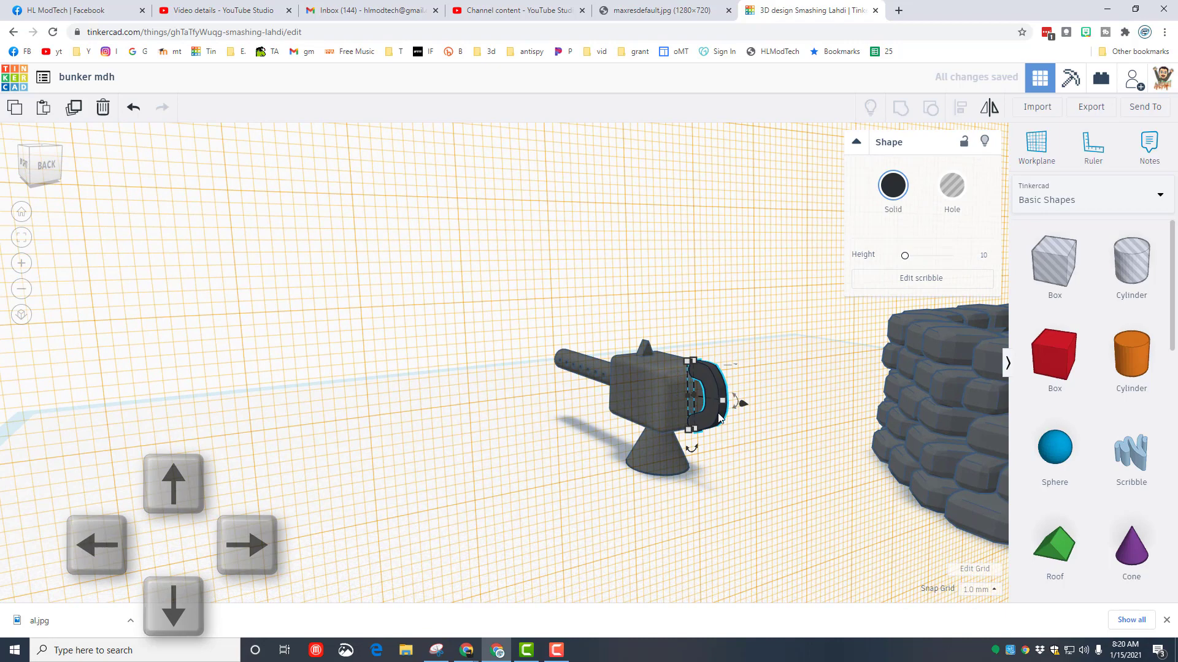
shift+drag(722, 405, 707, 401)
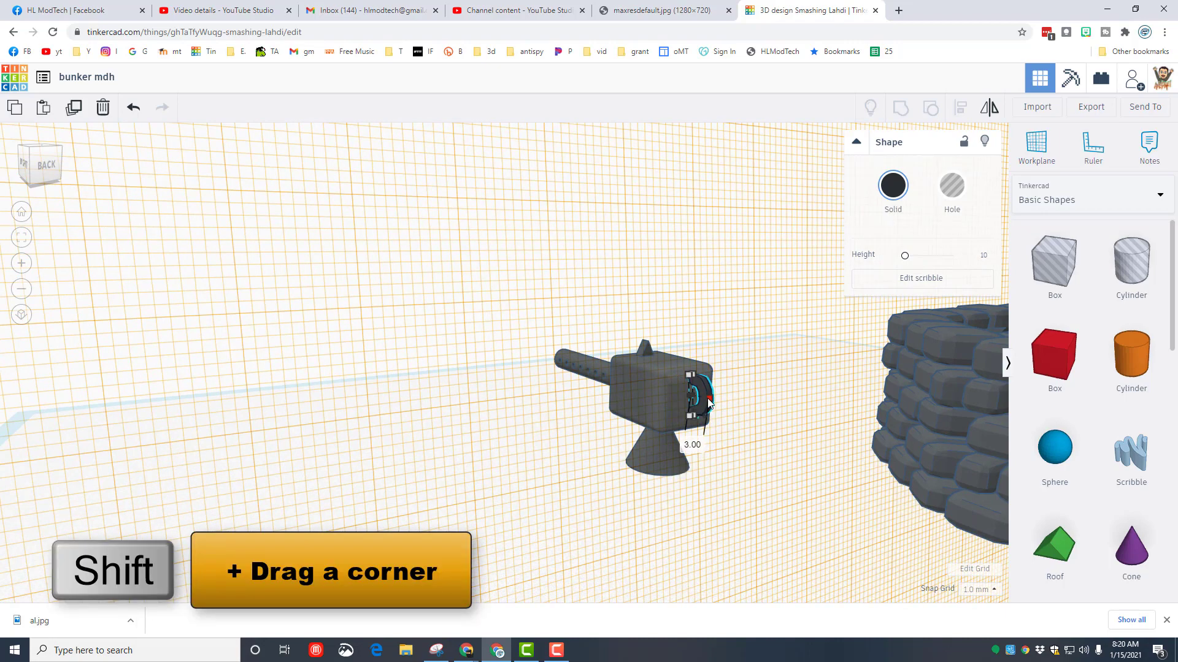
right_drag(709, 402, 595, 421)
scroll(563, 412, up, 5)
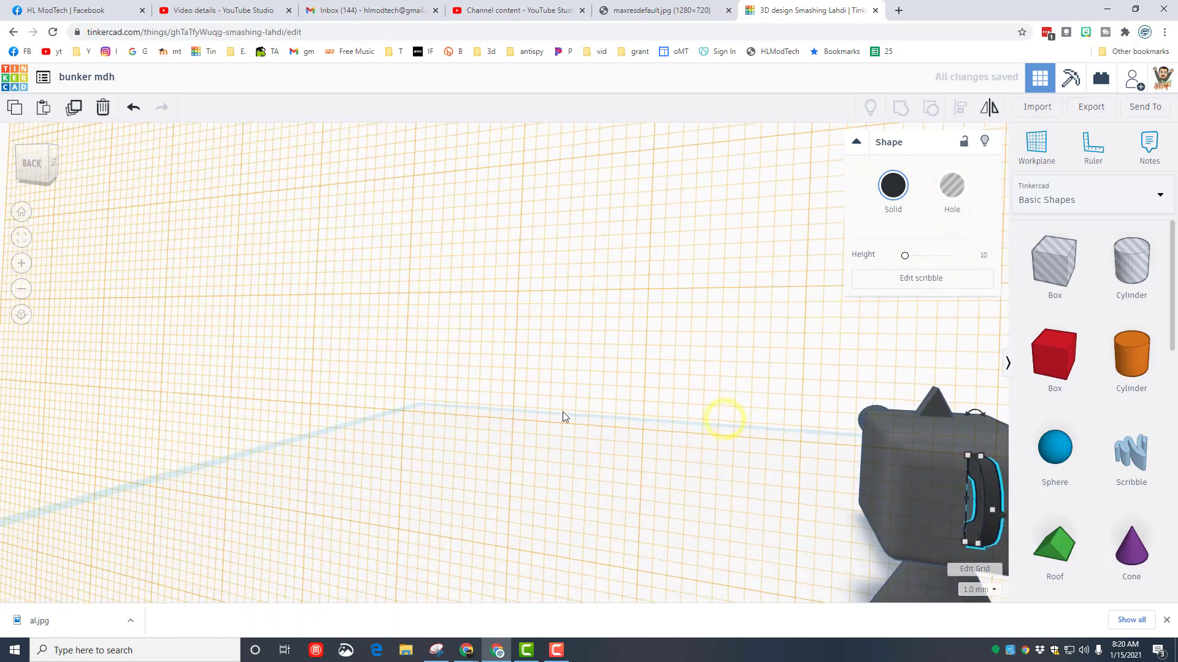
scroll(725, 469, down, 2)
Step: Duplicate the handle, move the copy to the other side, and group the pair
key(ctrl+d)
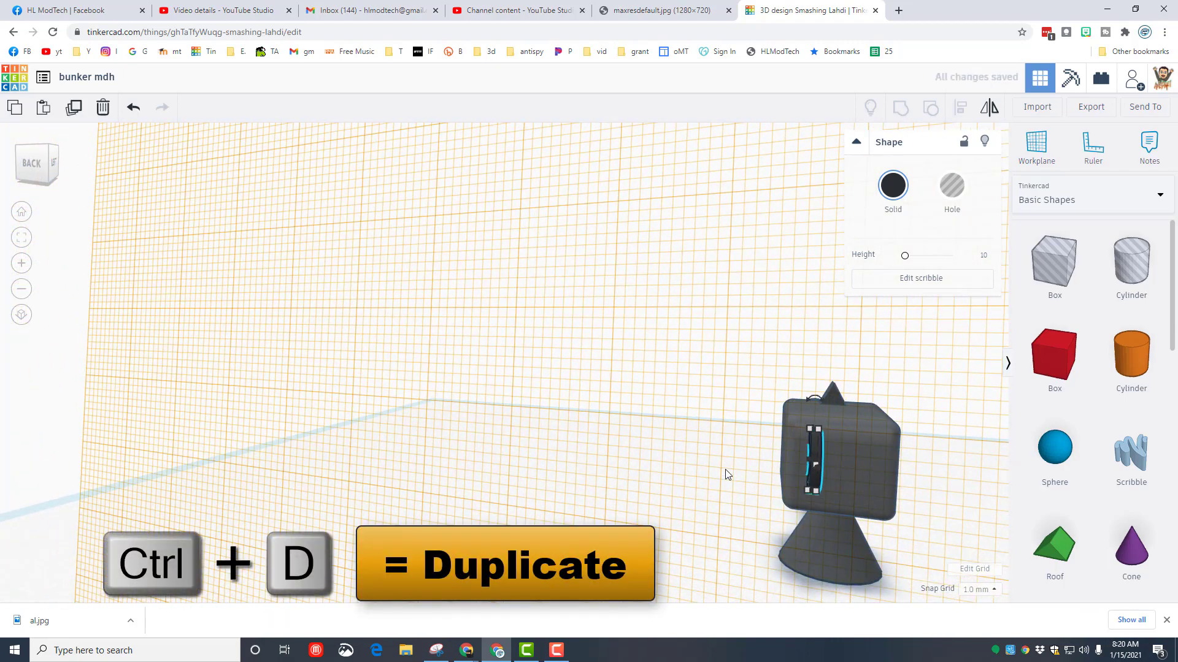
key(Right)
key(Right)
key(Right)
key(Right)
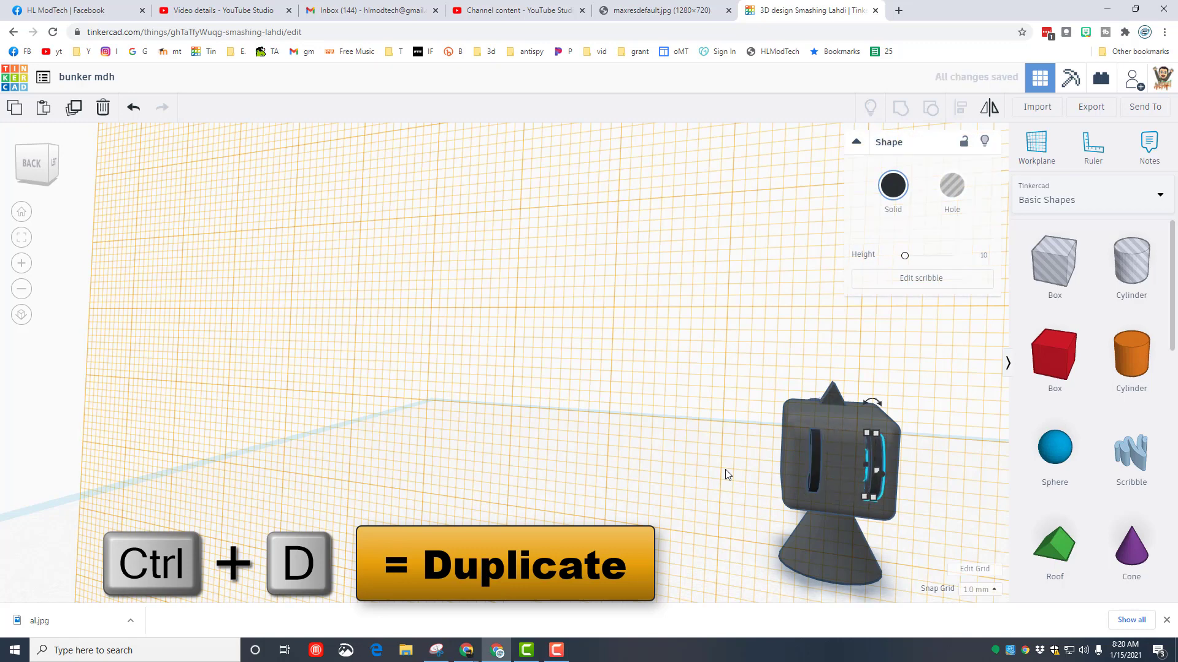
shift+click(816, 469)
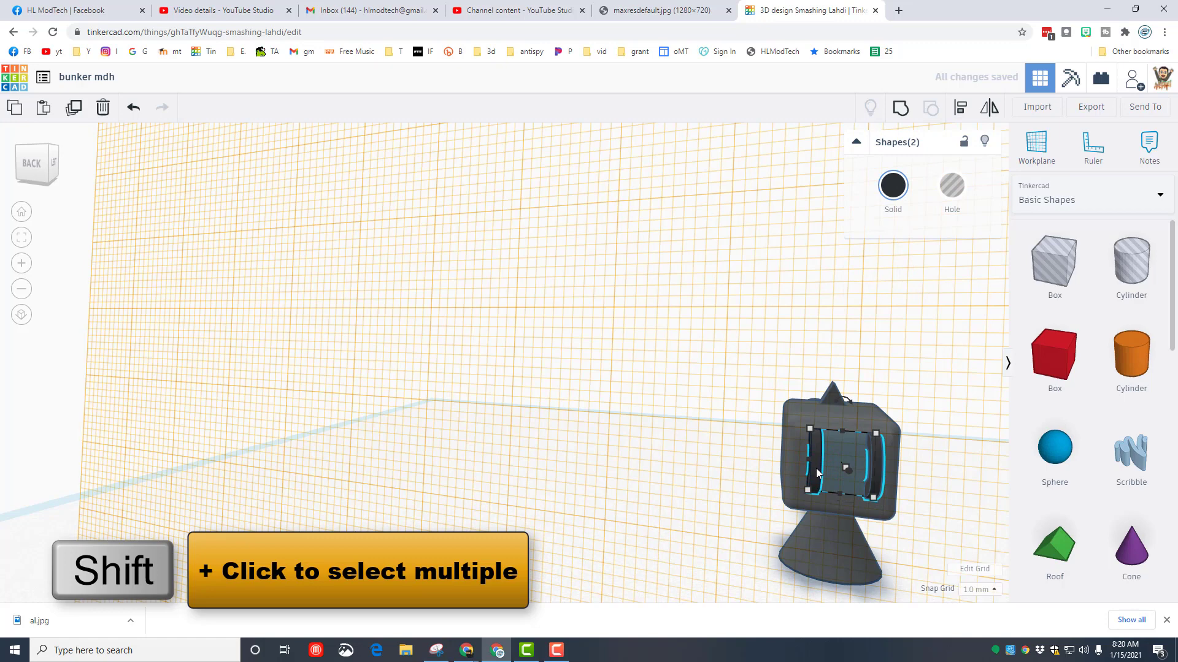
click(901, 111)
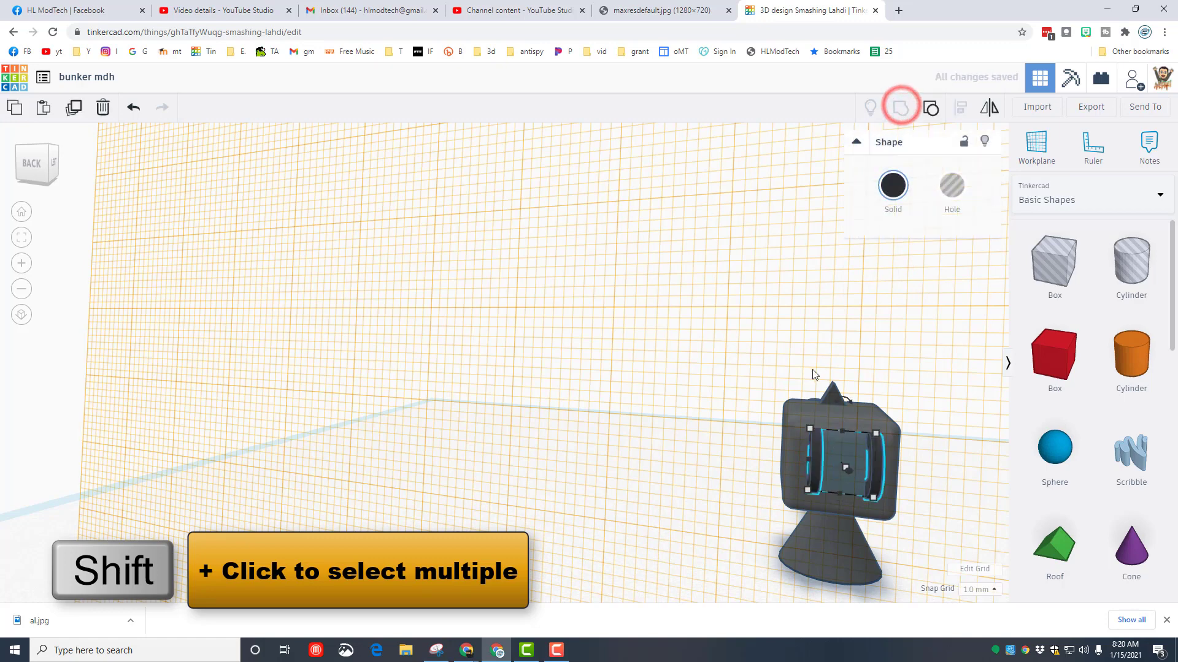
Step: Move the grouped handles closer against the gun body
drag(773, 434, 903, 517)
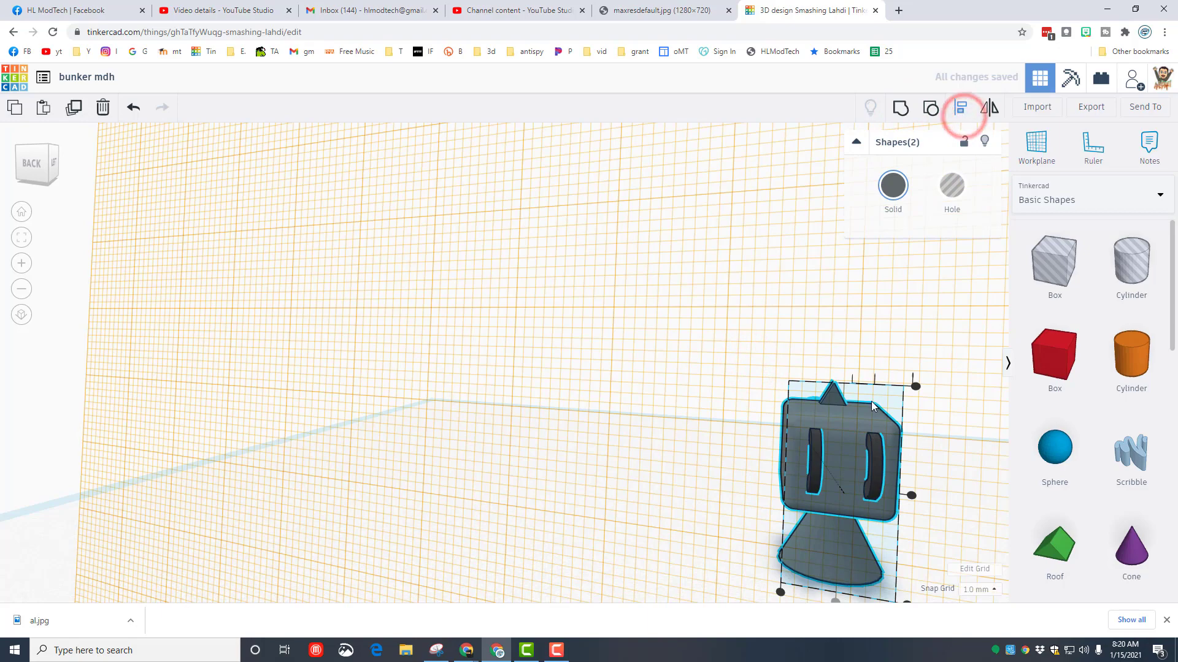
right_drag(835, 474, 732, 530)
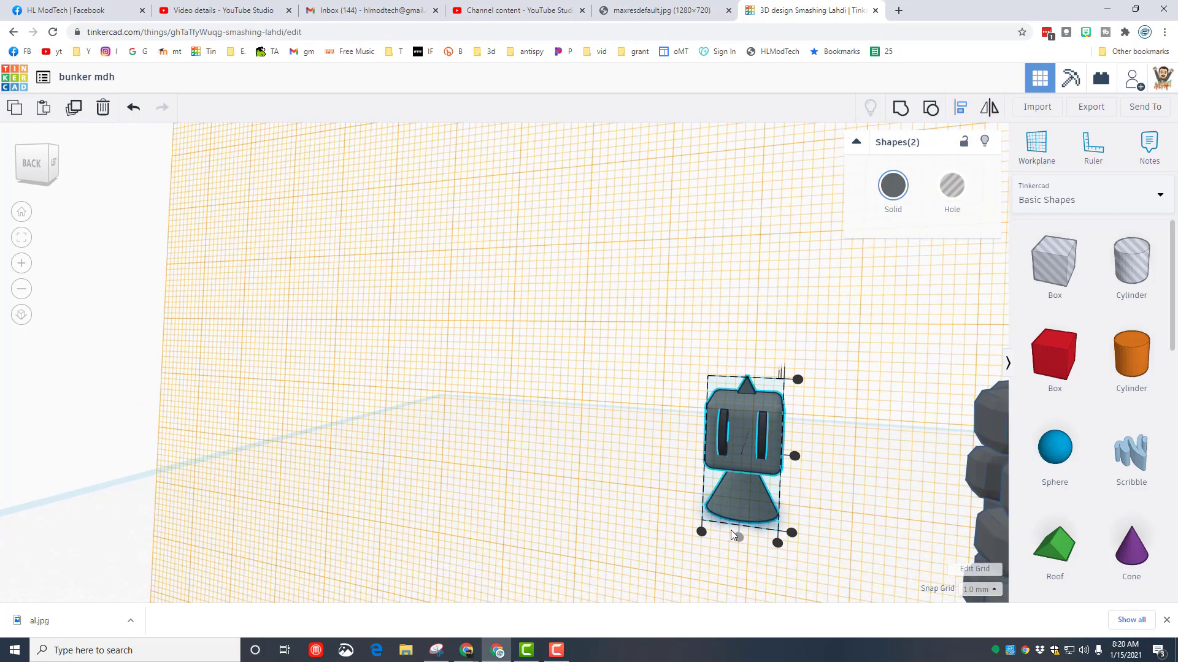
click(739, 544)
click(727, 460)
click(655, 464)
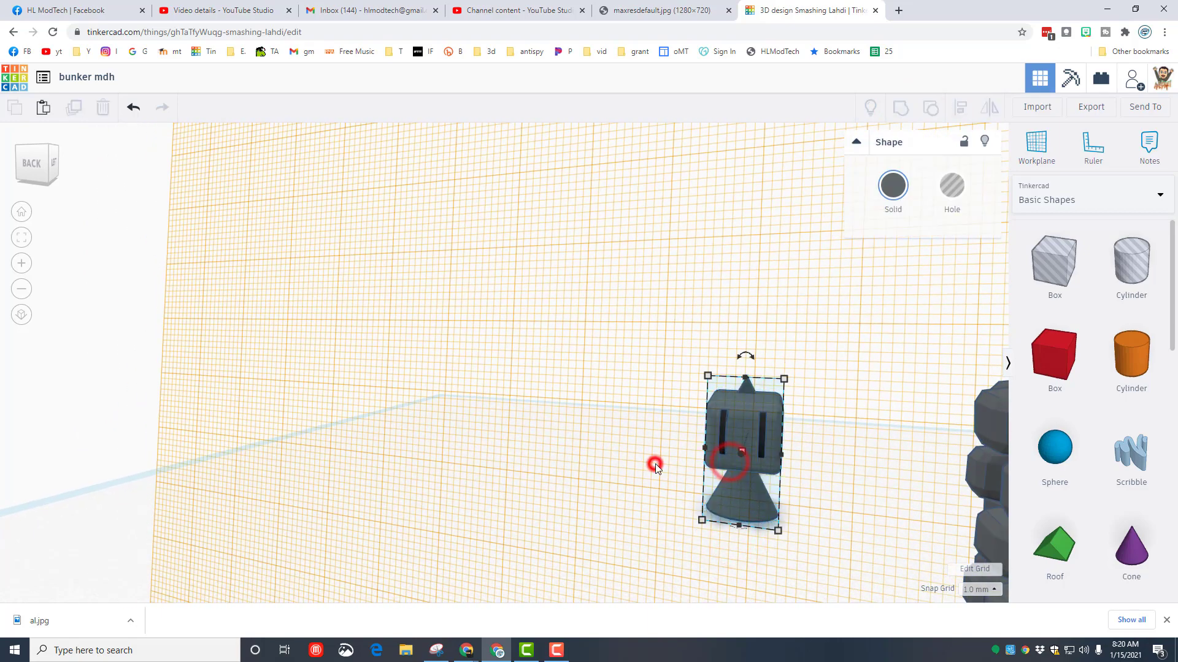
mouse_move(656, 464)
right_down()
mouse_move(704, 492)
mouse_move(671, 429)
mouse_move(601, 432)
right_up()
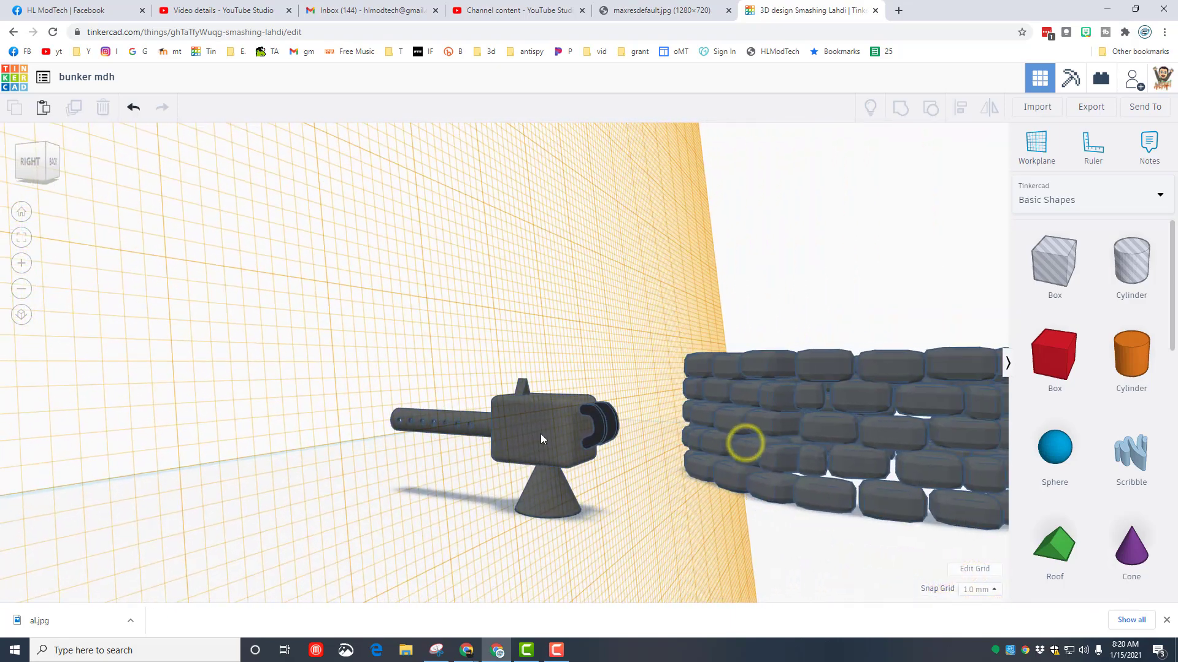
click(615, 442)
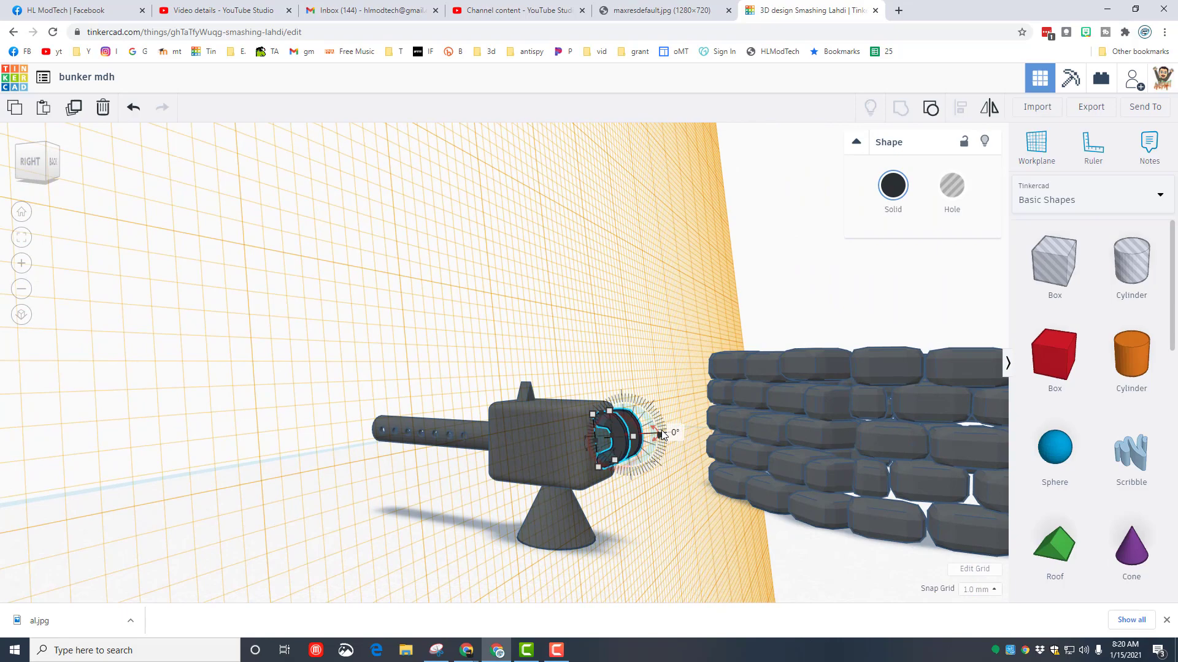
drag(659, 436, 660, 437)
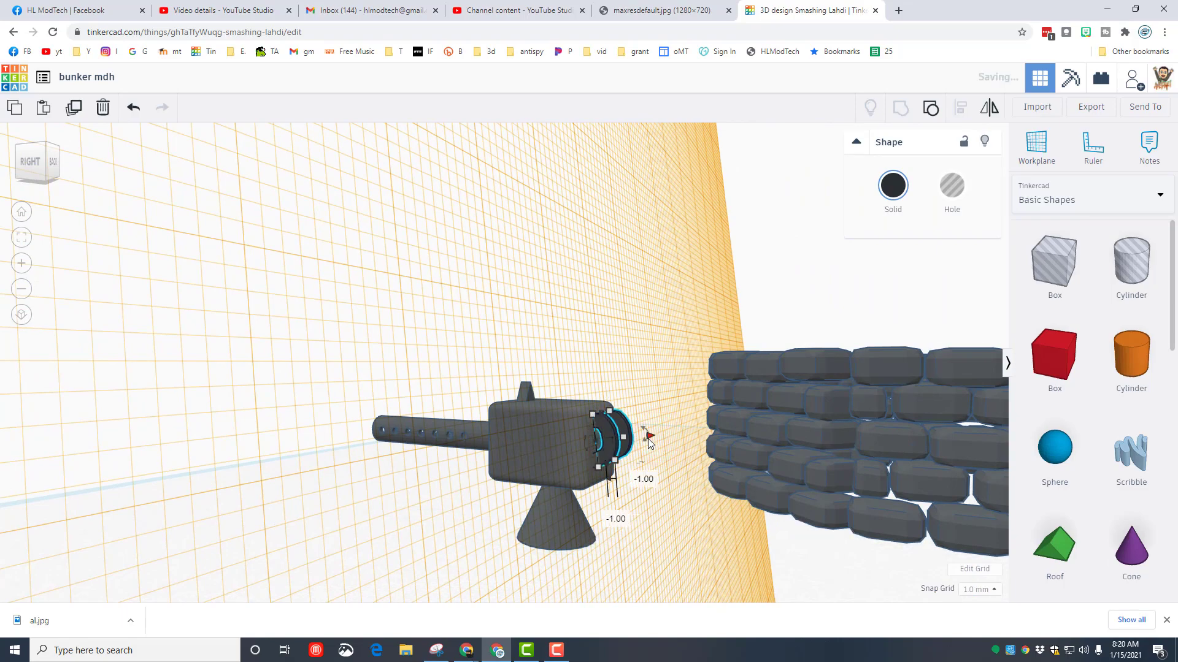
right_drag(648, 439, 586, 477)
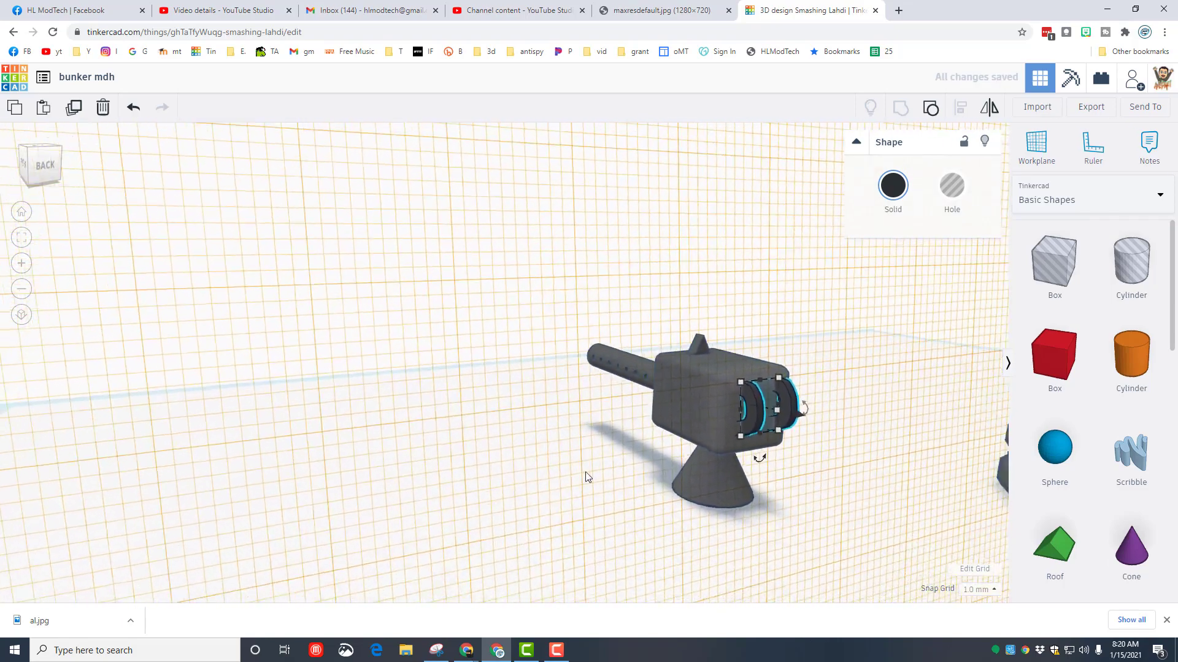
Step: Group the gun and its handles into one Multicolor object
click(593, 446)
drag(600, 287, 660, 462)
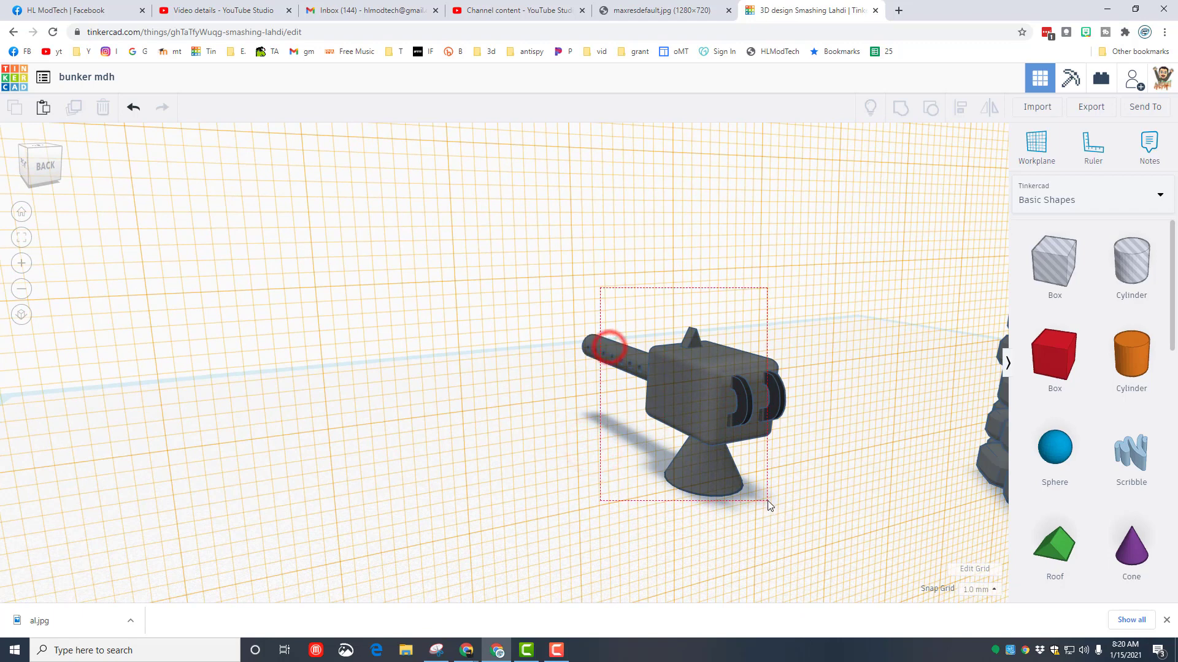
drag(767, 501, 781, 502)
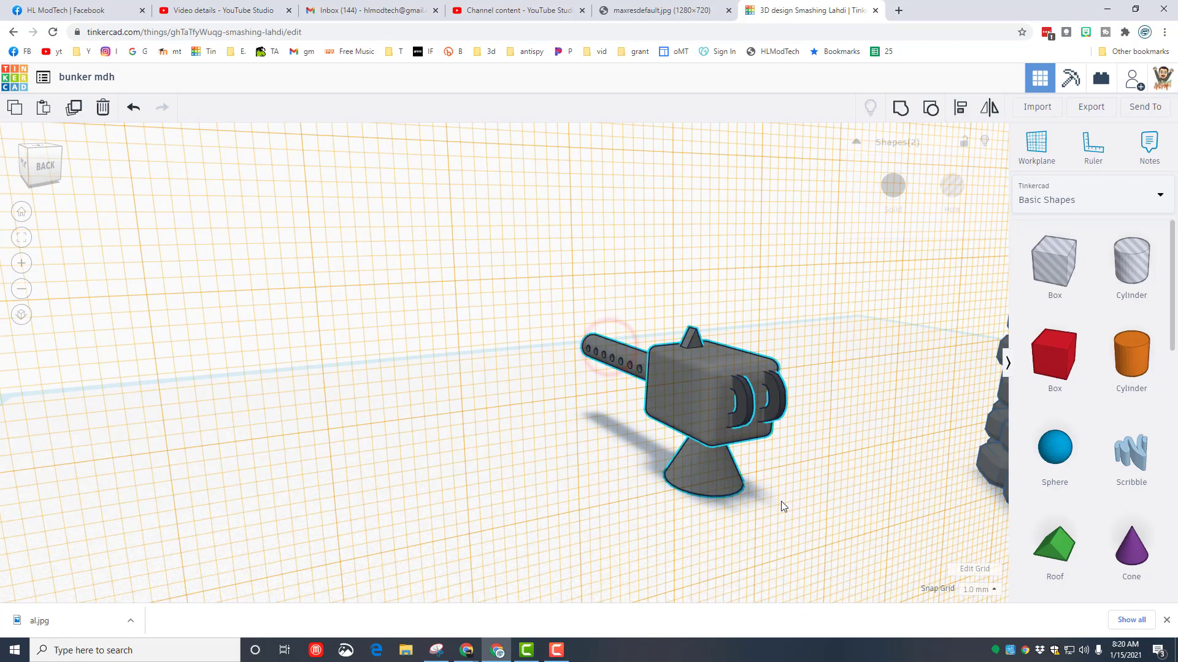
click(903, 107)
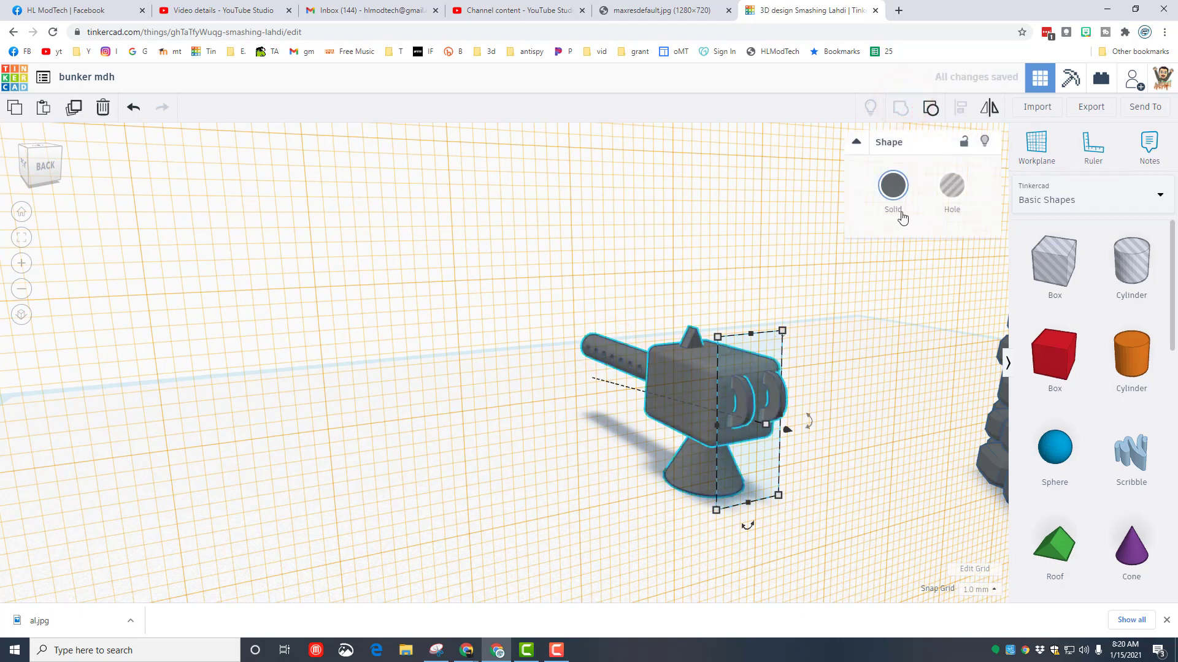
click(888, 189)
click(897, 355)
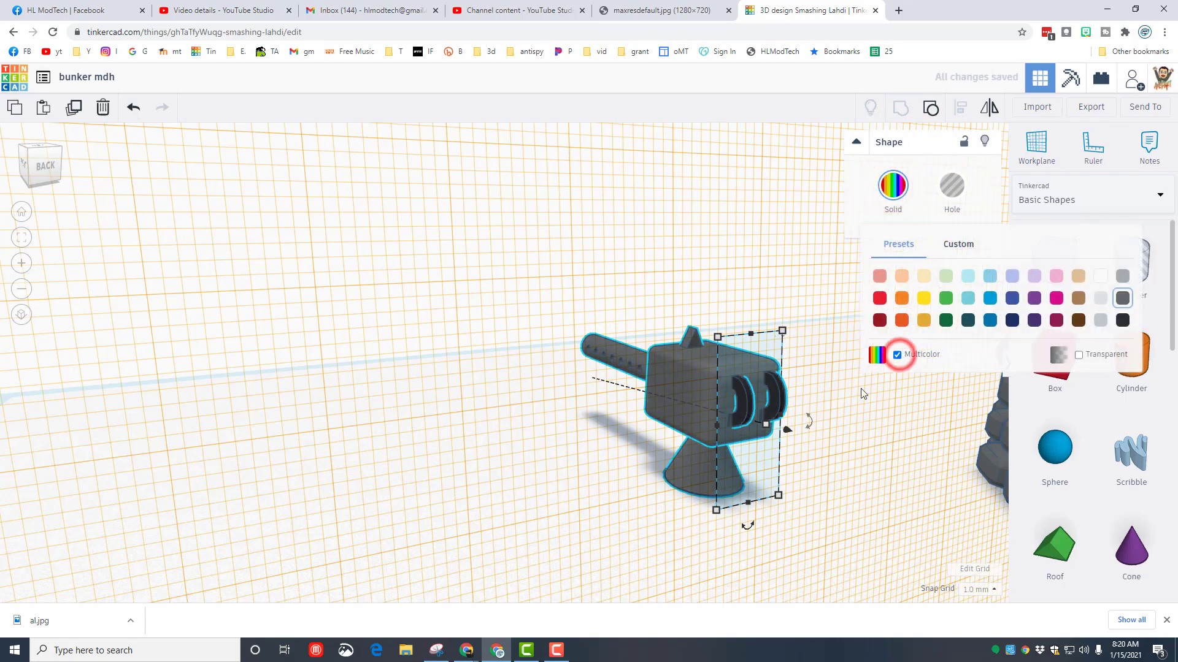
Step: Reset the workplane back to the ground grid
right_drag(746, 410, 827, 434)
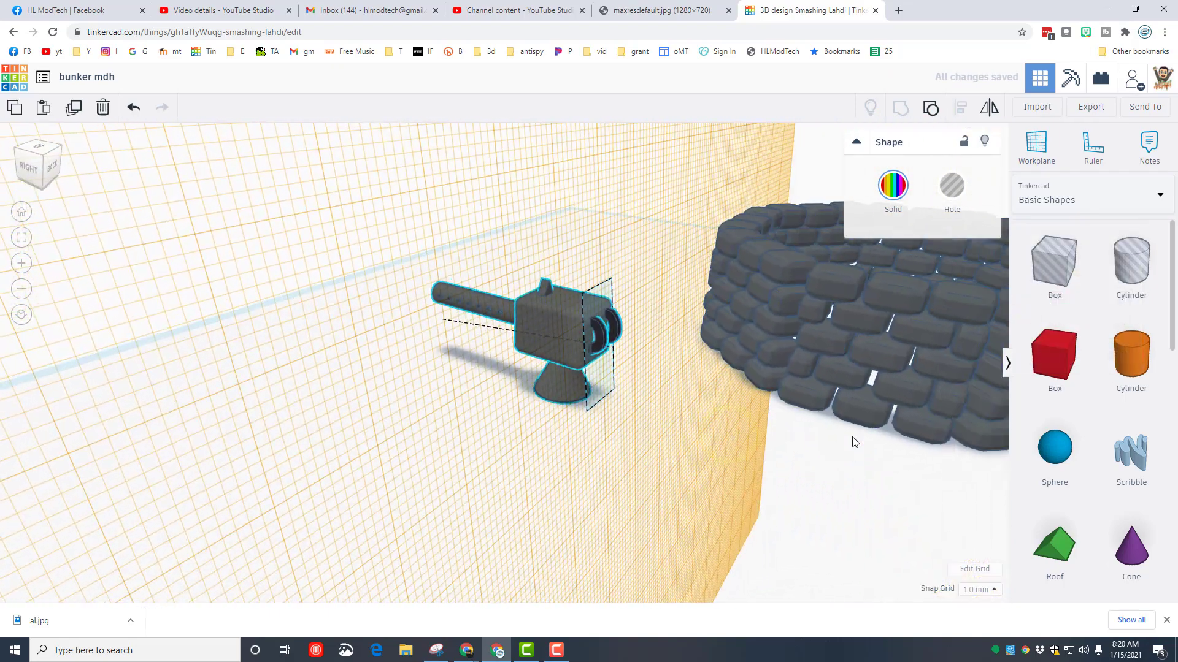
key(w)
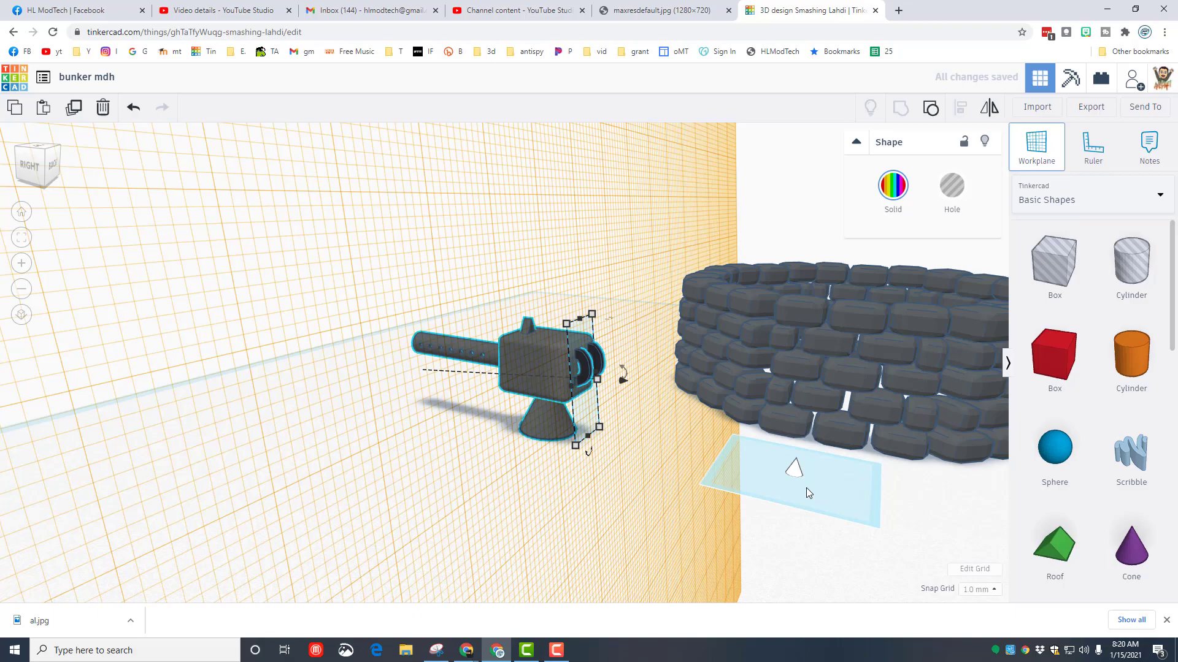
click(734, 505)
right_drag(516, 382, 690, 414)
scroll(690, 414, down, 3)
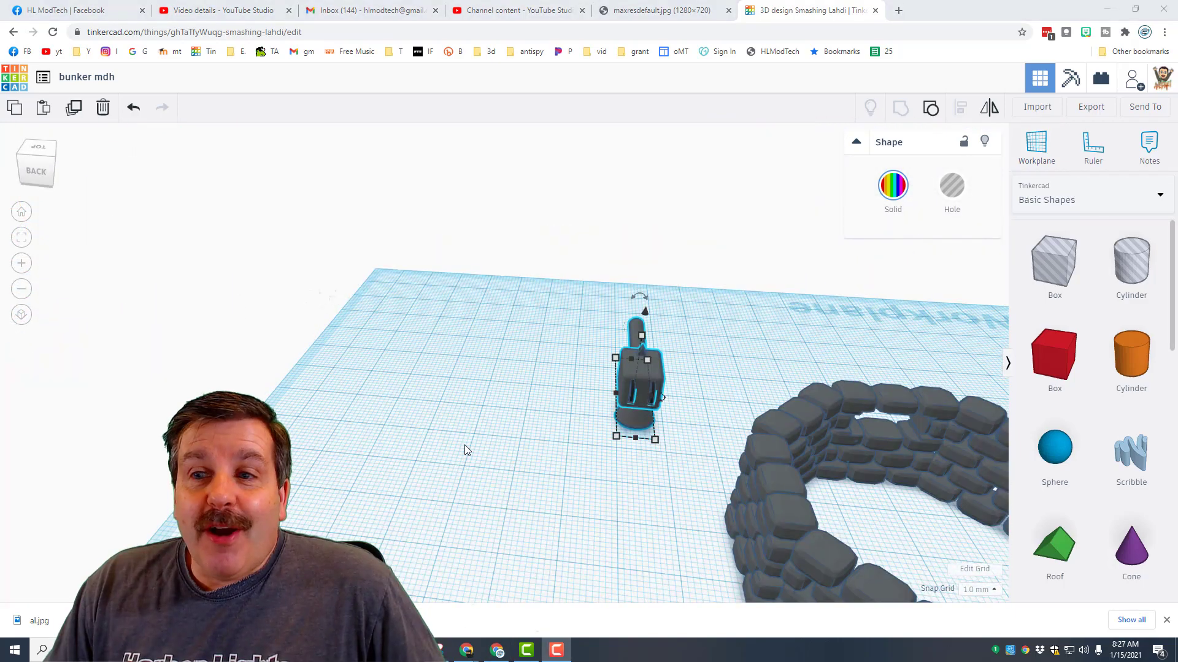
mouse_move(465, 445)
right_down()
mouse_move(487, 451)
mouse_move(973, 341)
right_up()
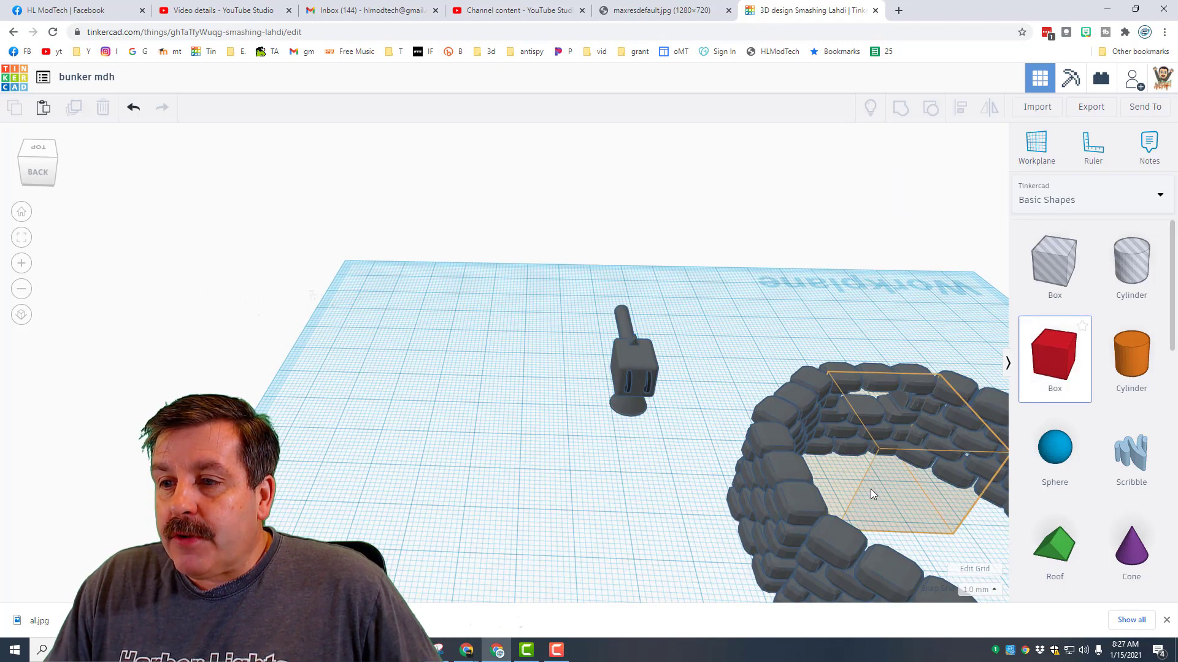
Step: Move the red hexagon into the wall ring and make it radius 2, dark grey
drag(1061, 366, 870, 489)
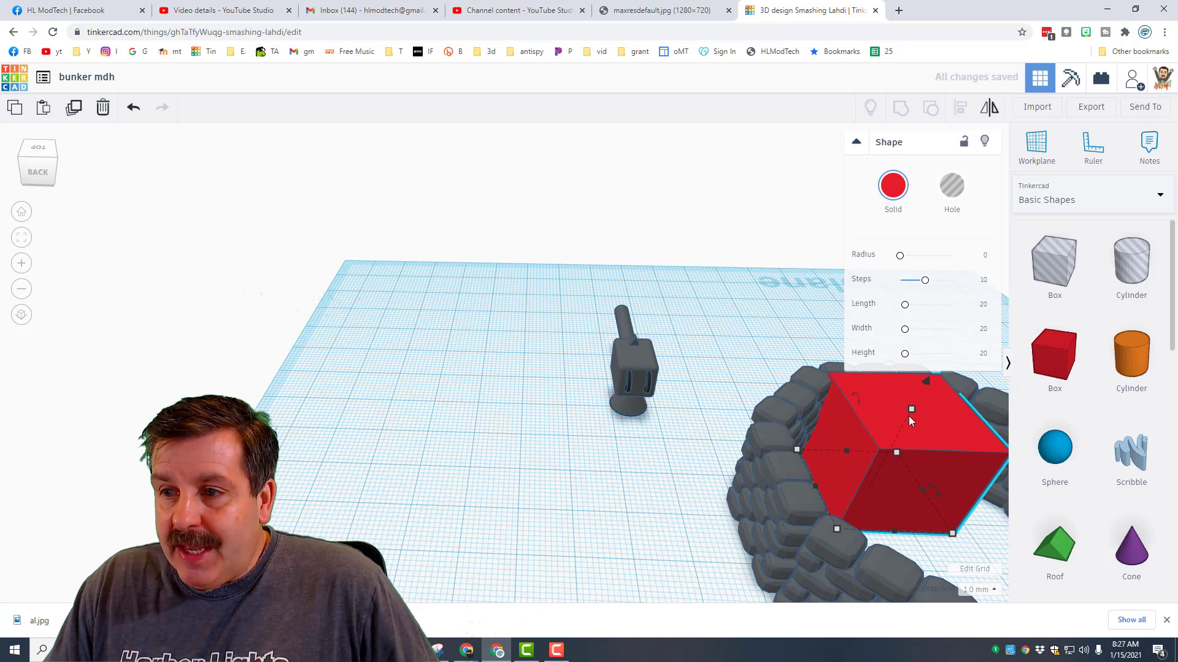
drag(910, 414, 888, 447)
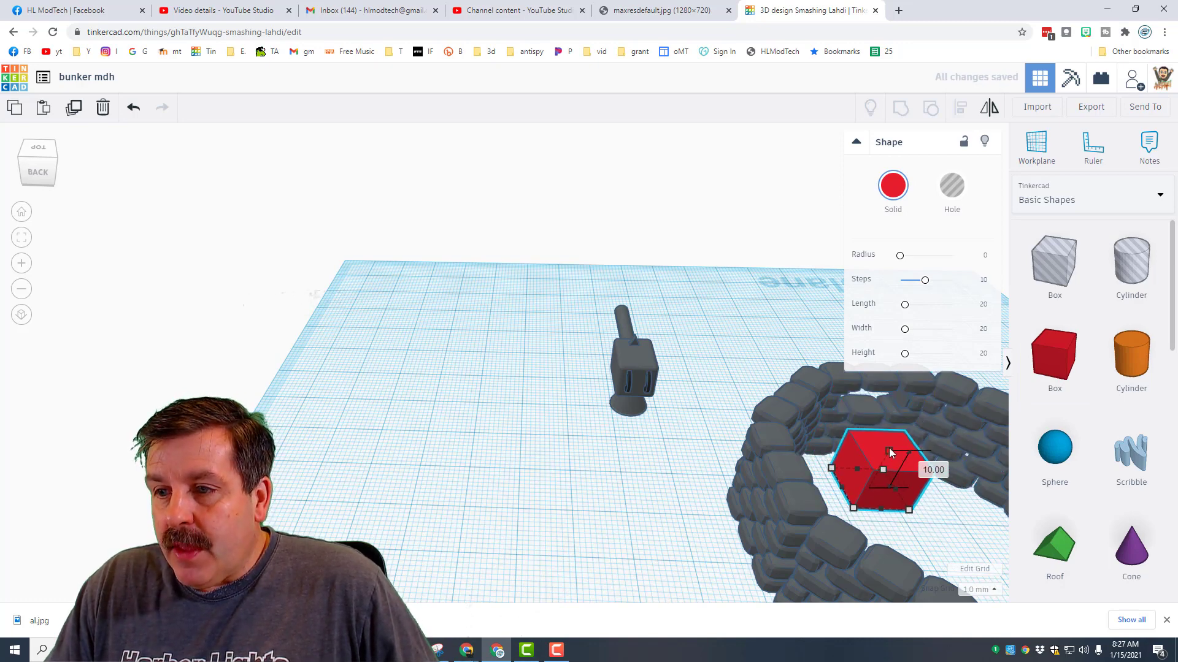
click(984, 257)
text(2)
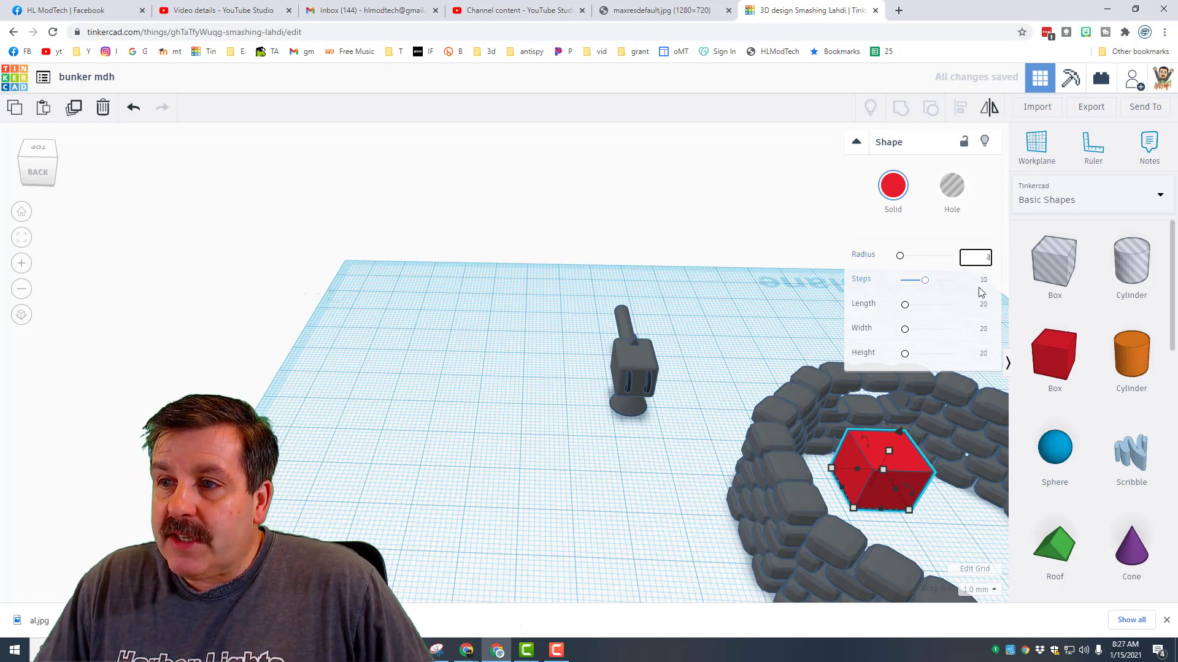
key(Return)
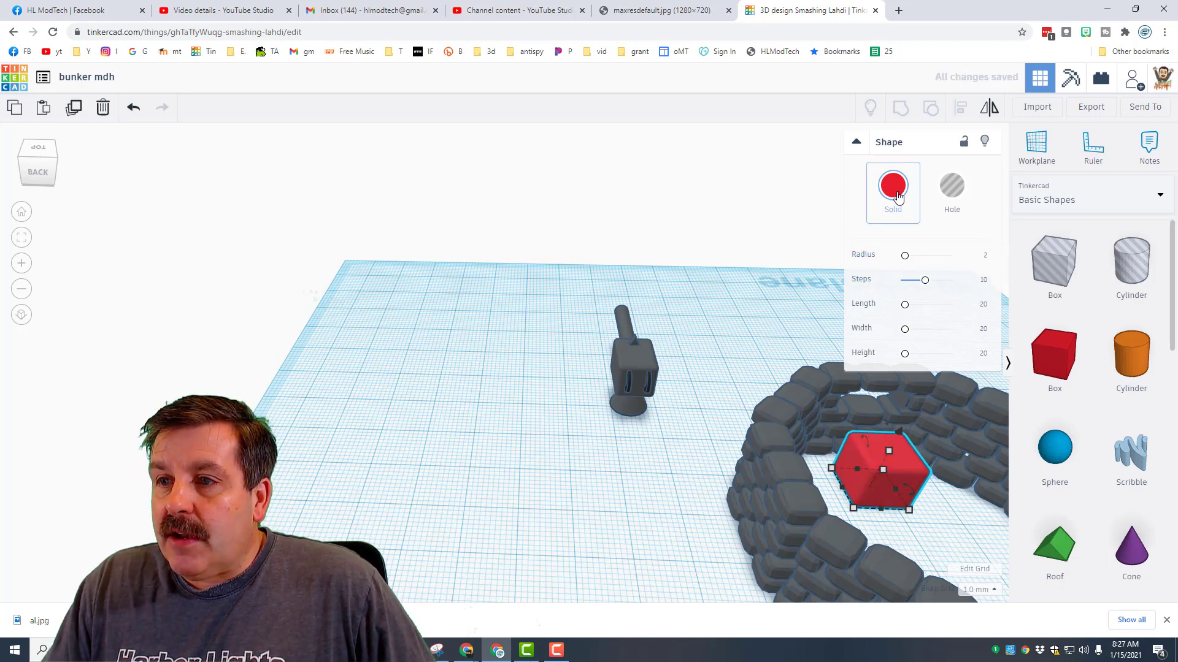
click(897, 197)
click(1122, 319)
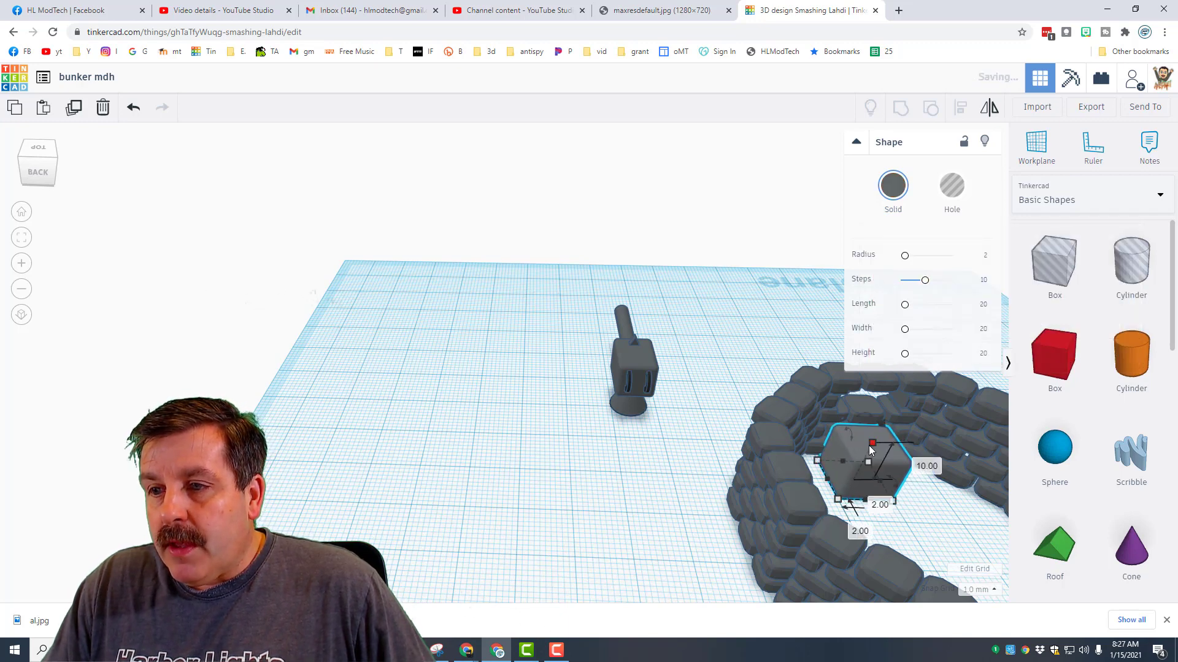
Step: Set a workplane on the platform's top and move the gun onto it
drag(865, 451, 867, 457)
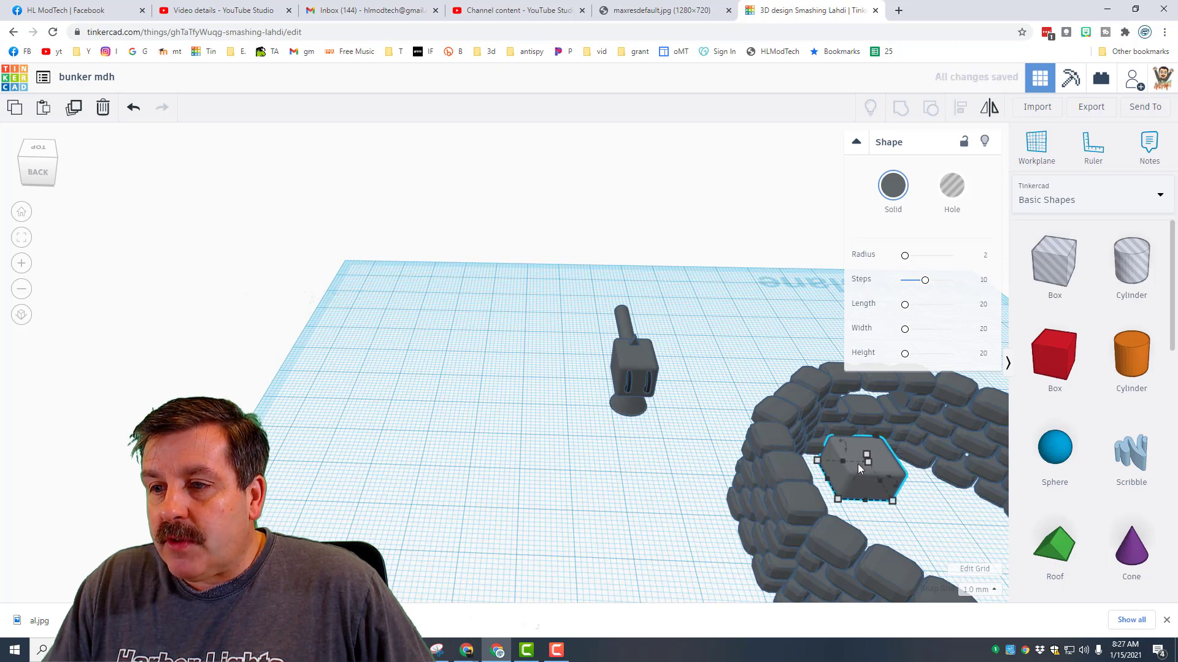
click(1034, 159)
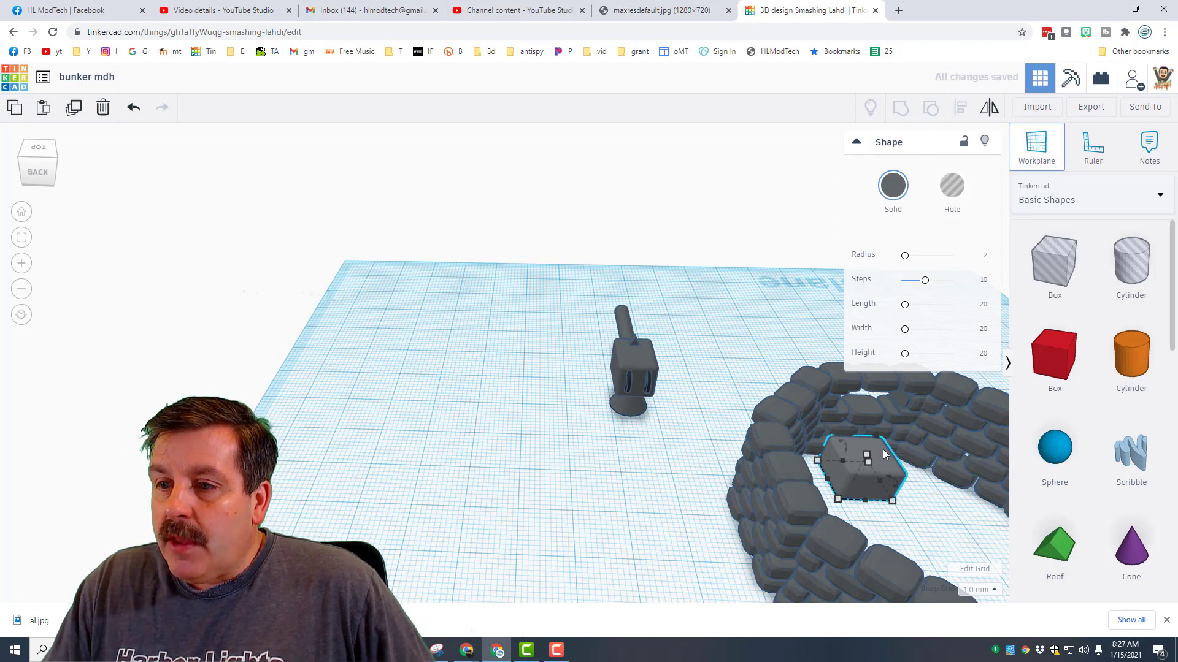
click(884, 454)
drag(639, 362, 896, 432)
scroll(855, 434, down, 3)
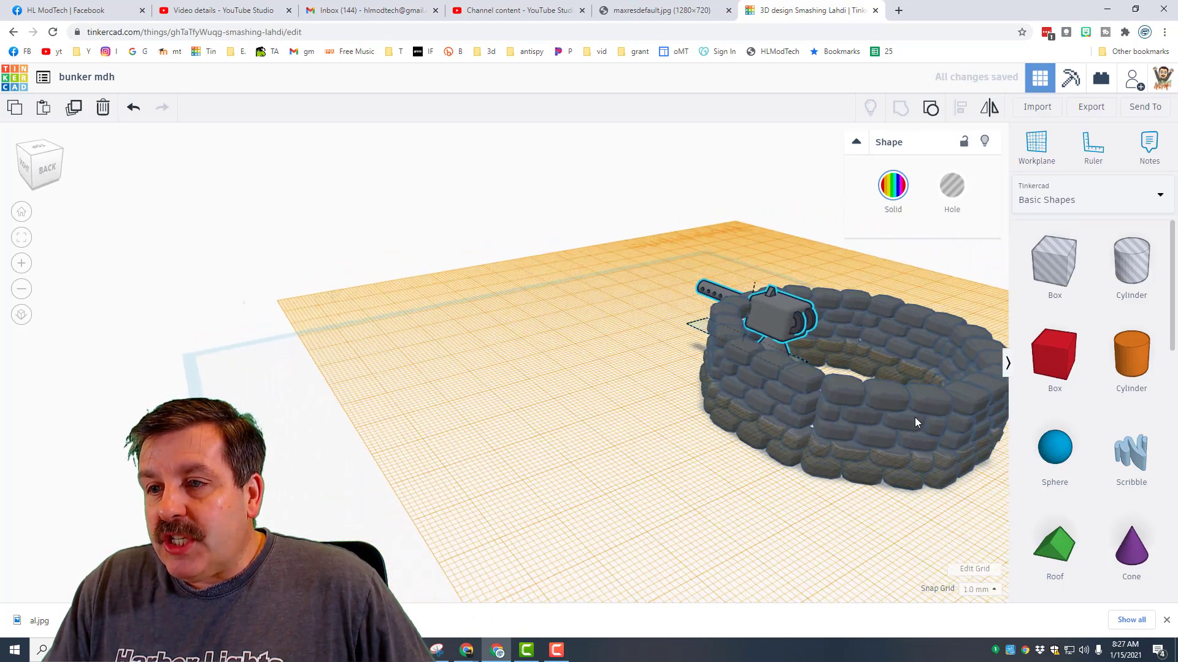
Step: Set the snap grid to 0.1 mm and resize the gun's height to fit the wall
right_drag(915, 417, 752, 399)
scroll(754, 435, up, 5)
right_drag(745, 475, 757, 453)
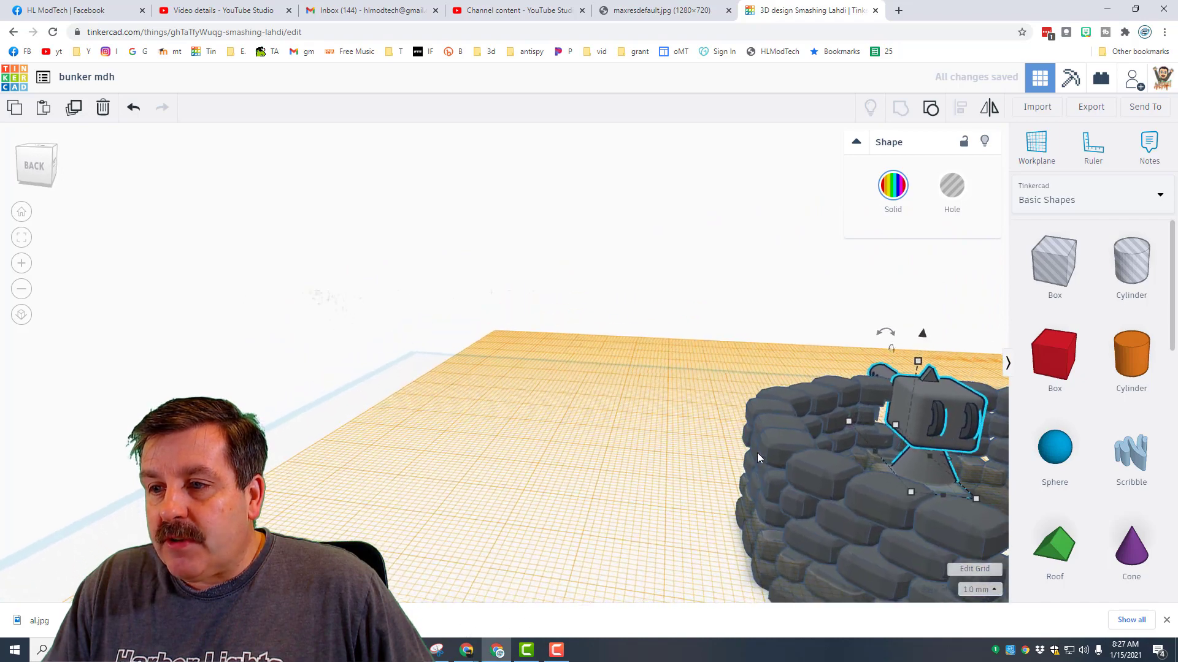
scroll(872, 413, up, 2)
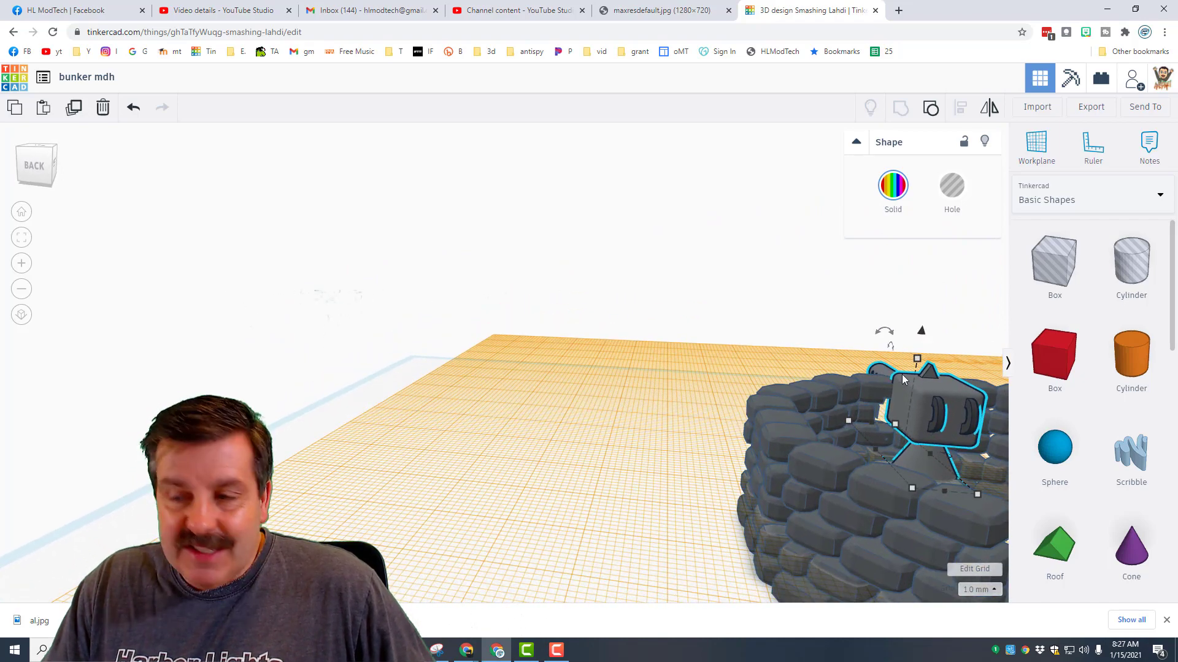
click(967, 592)
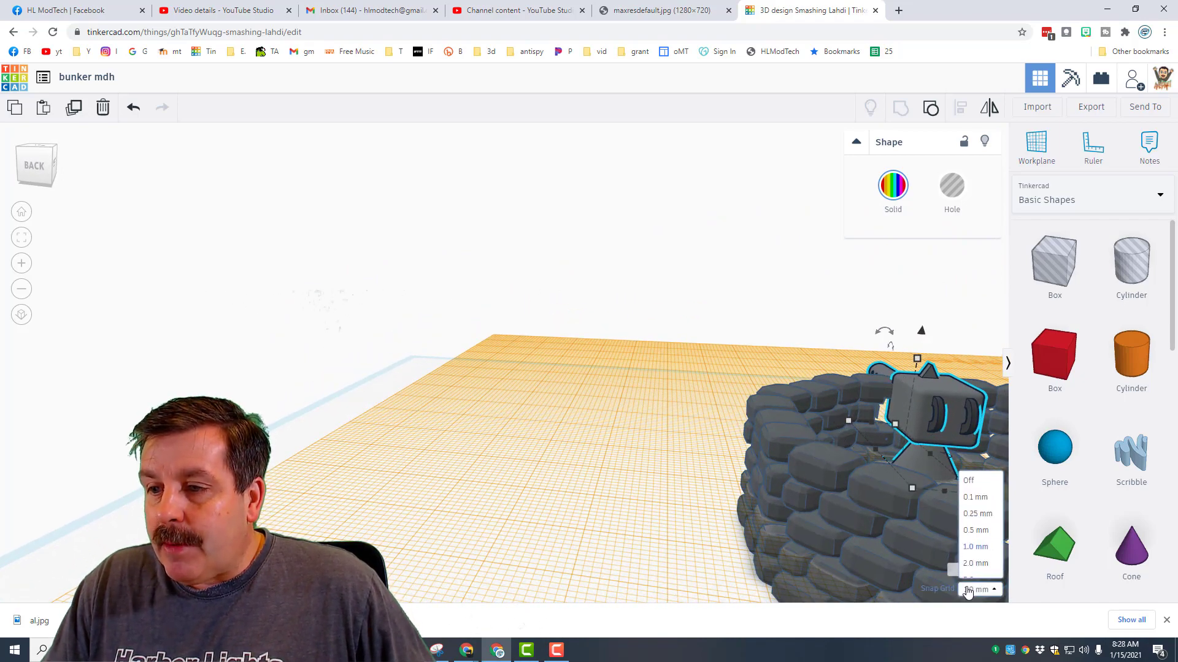
click(983, 488)
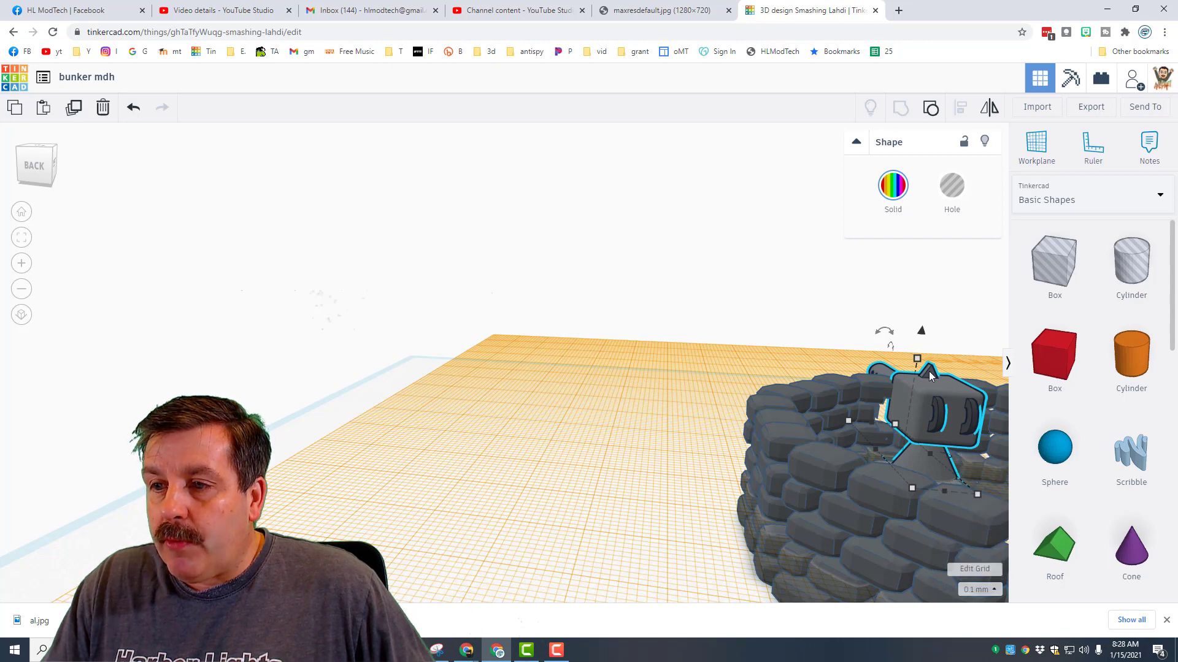
mouse_move(917, 362)
mouse_down()
mouse_move(921, 371)
mouse_move(846, 411)
mouse_up()
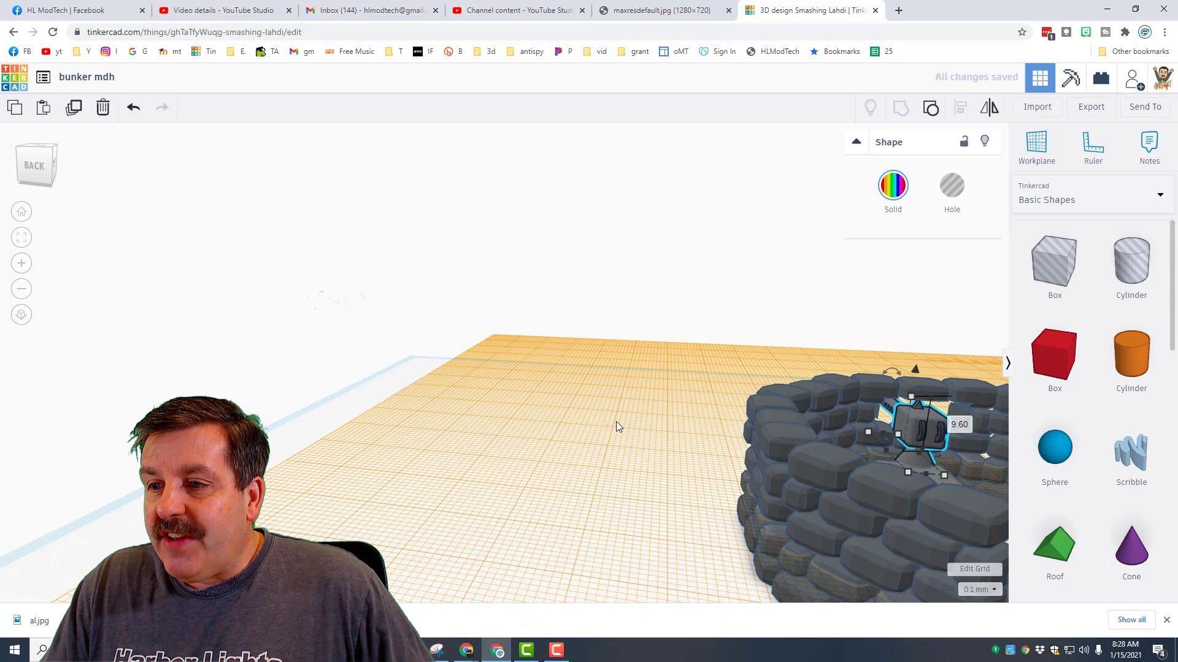
Step: View the whole ring from above and reset the workplane to the ground grid
mouse_move(616, 422)
right_down()
mouse_move(821, 480)
mouse_move(711, 343)
right_up()
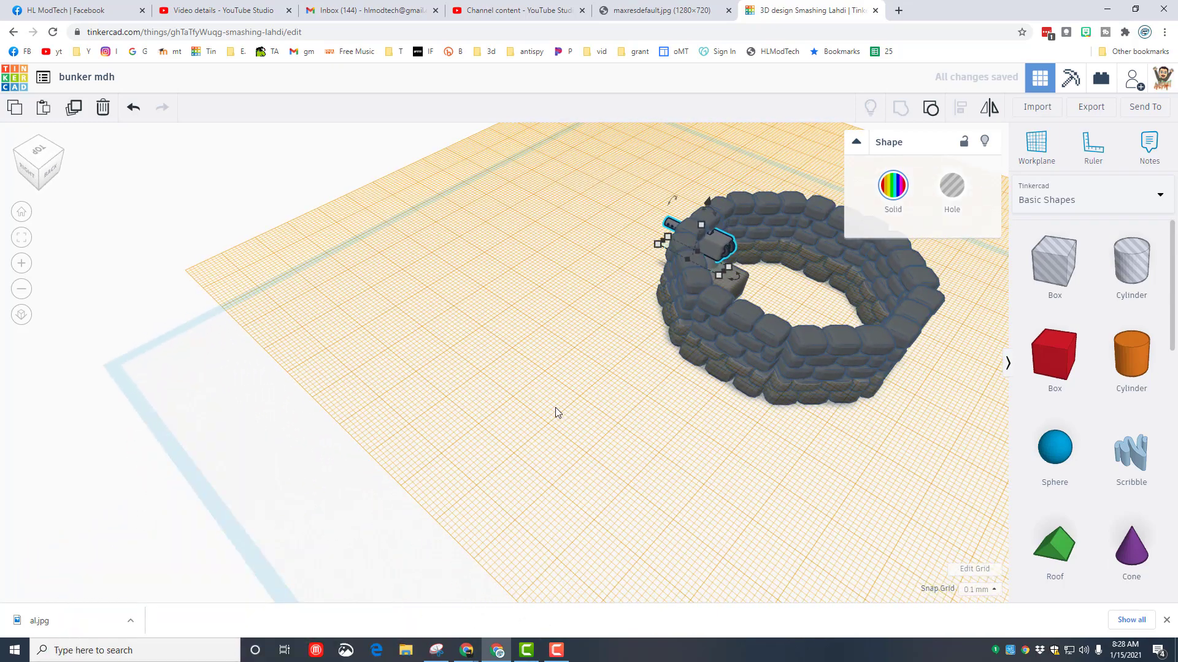
key(w)
click(505, 331)
Step: Nudge the gun left into the wall opening and zoom in to check it
mouse_move(506, 332)
right_down()
mouse_move(540, 340)
mouse_move(711, 306)
mouse_move(339, 335)
mouse_move(459, 315)
mouse_move(555, 322)
mouse_move(450, 396)
mouse_move(147, 470)
mouse_move(235, 452)
mouse_move(196, 469)
mouse_move(205, 485)
mouse_move(216, 479)
mouse_move(202, 481)
right_up()
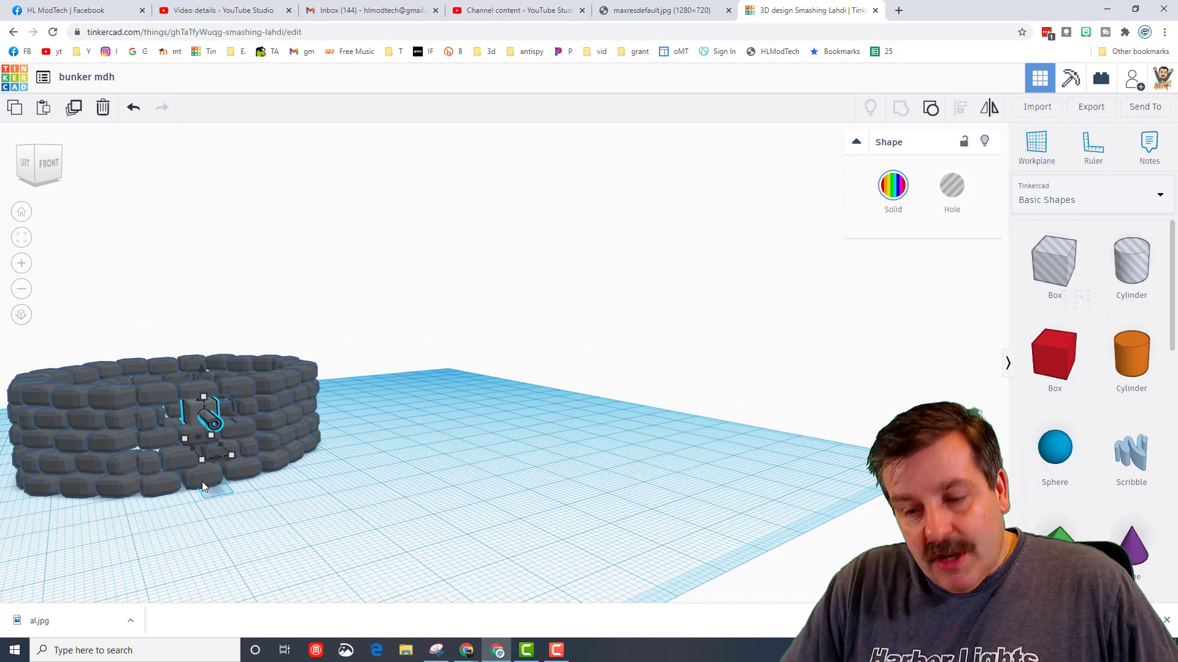
key(Left)
key(Left)
key(Left)
key(f)
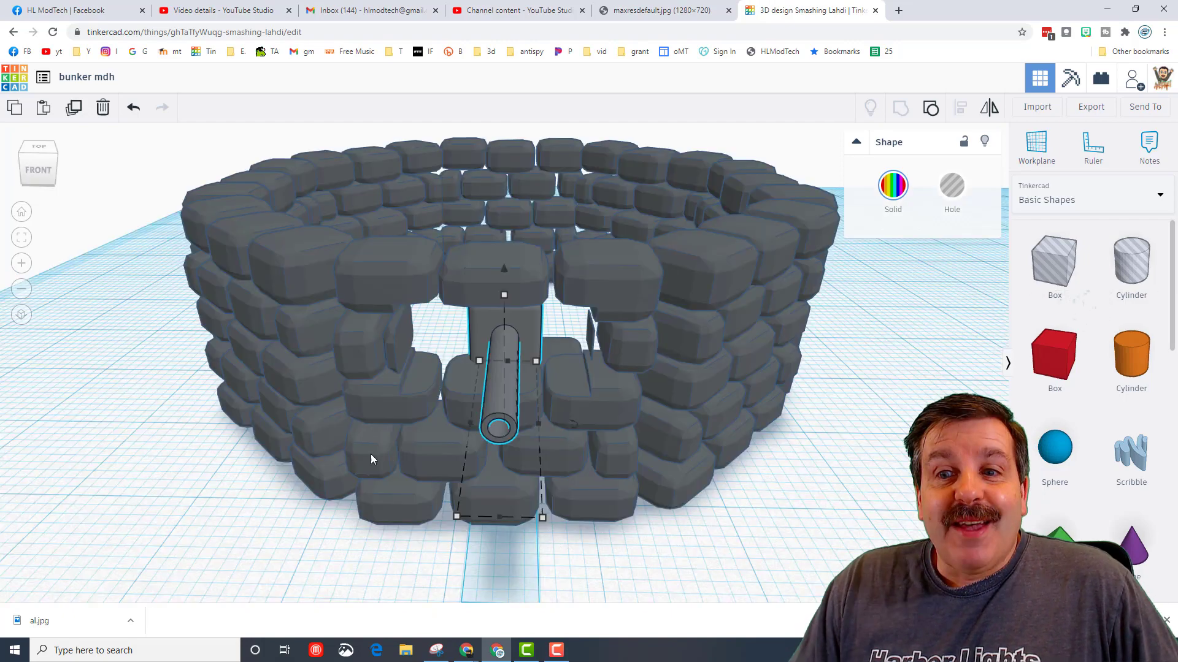
mouse_move(371, 454)
right_down()
mouse_move(543, 423)
mouse_move(597, 427)
mouse_move(317, 449)
mouse_move(295, 439)
right_up()
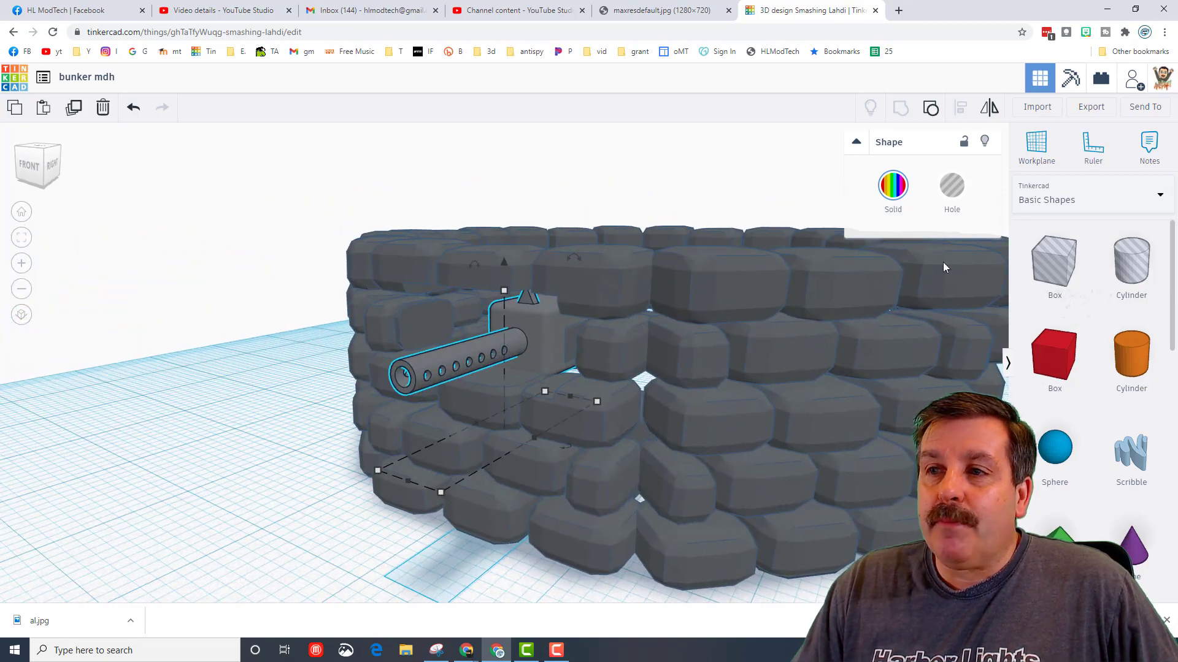
Step: Deselect, frame the bunker, and Show All to reveal the octagonal roof
click(347, 534)
key(f)
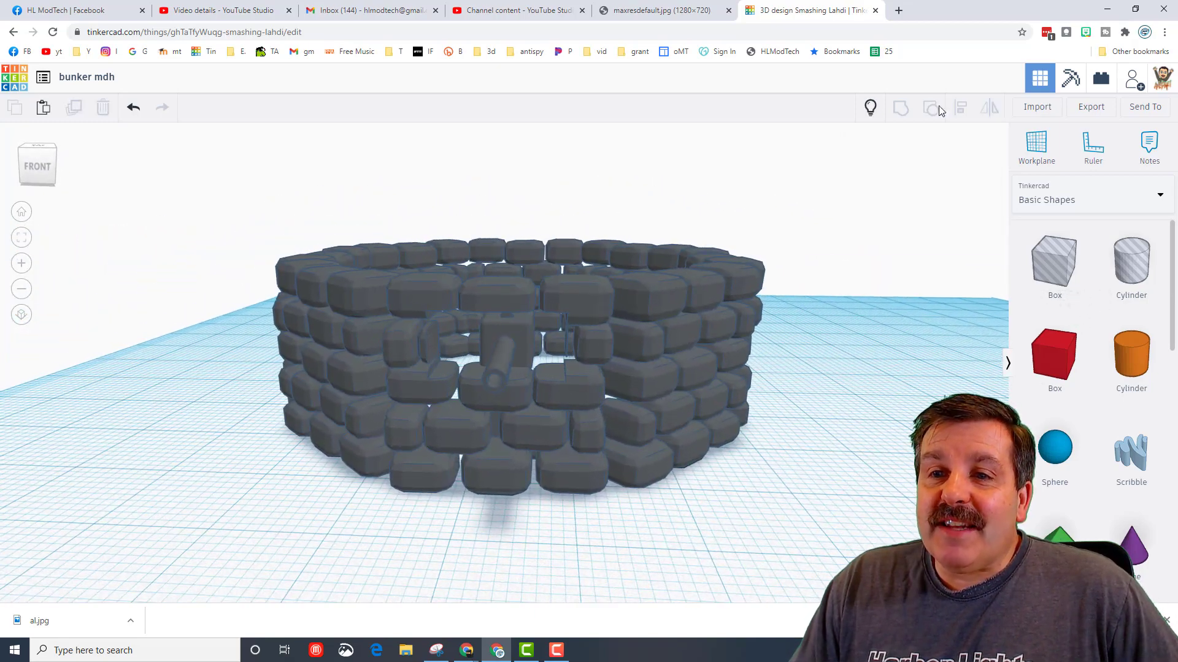
click(871, 108)
mouse_move(743, 375)
right_down()
mouse_move(601, 555)
mouse_move(711, 557)
mouse_move(651, 559)
right_up()
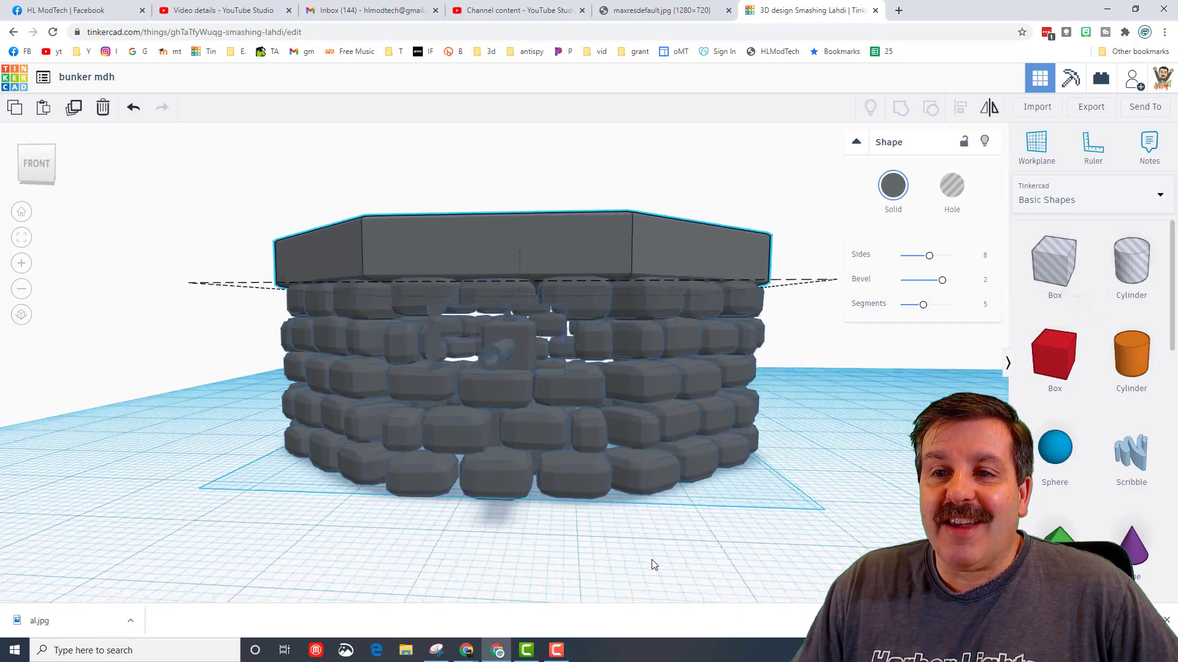
scroll(651, 560, up, 2)
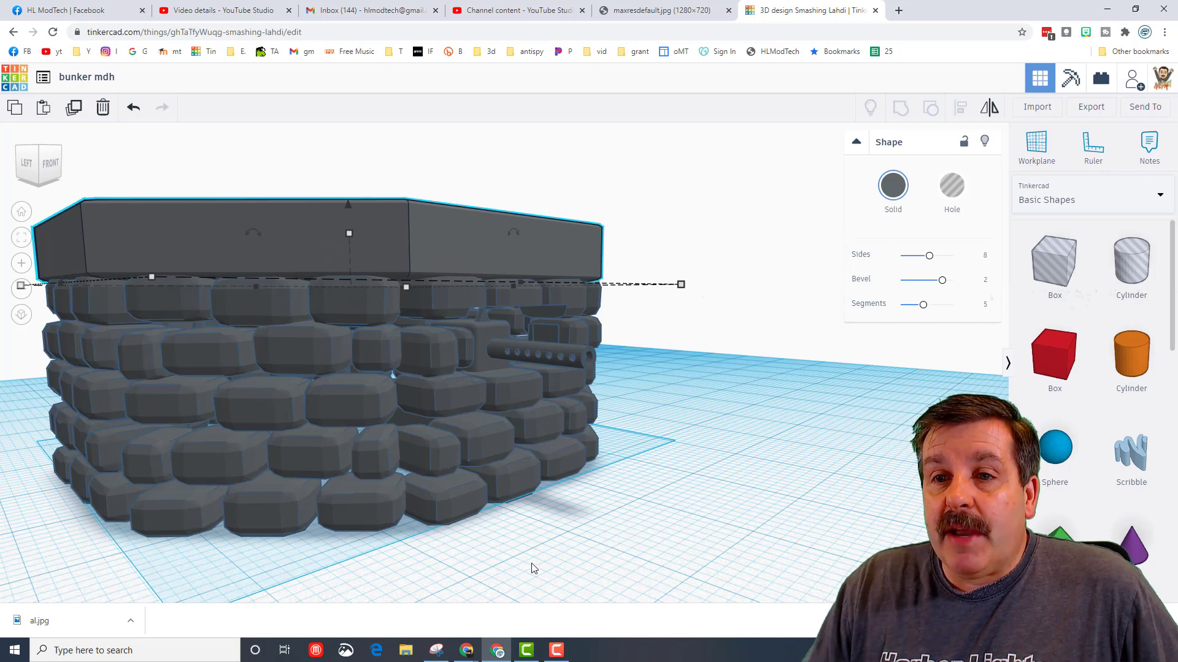
Step: Generate and copy a new invite link from Send To, then close the dialog
click(1145, 108)
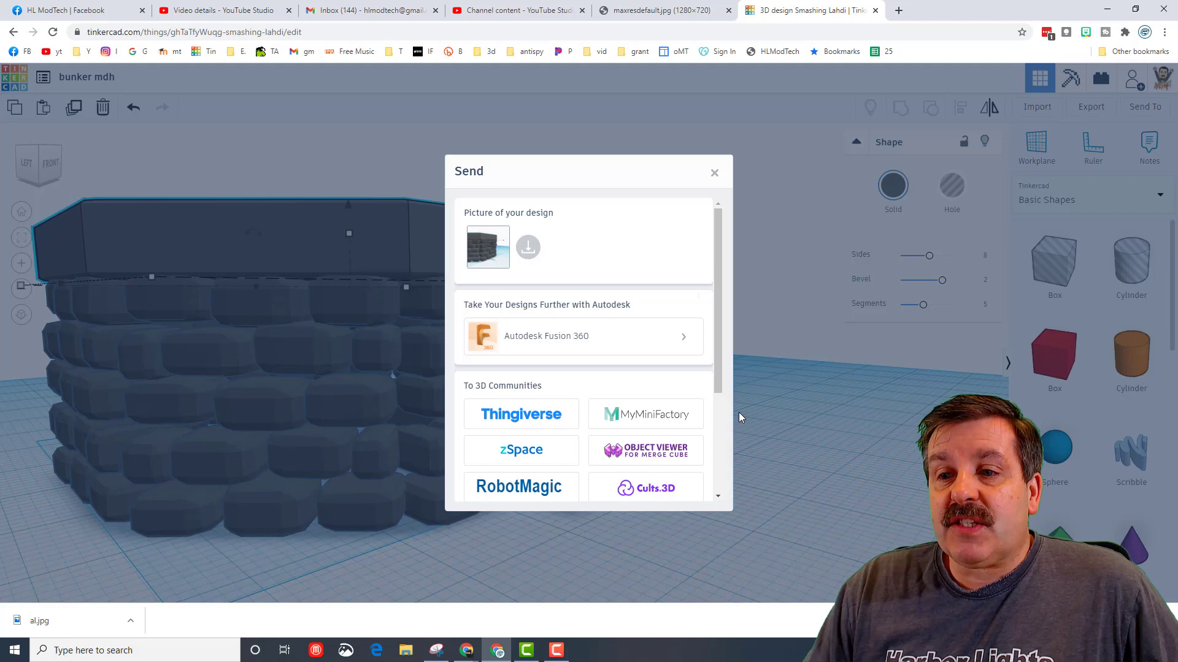
scroll(661, 463, down, 2)
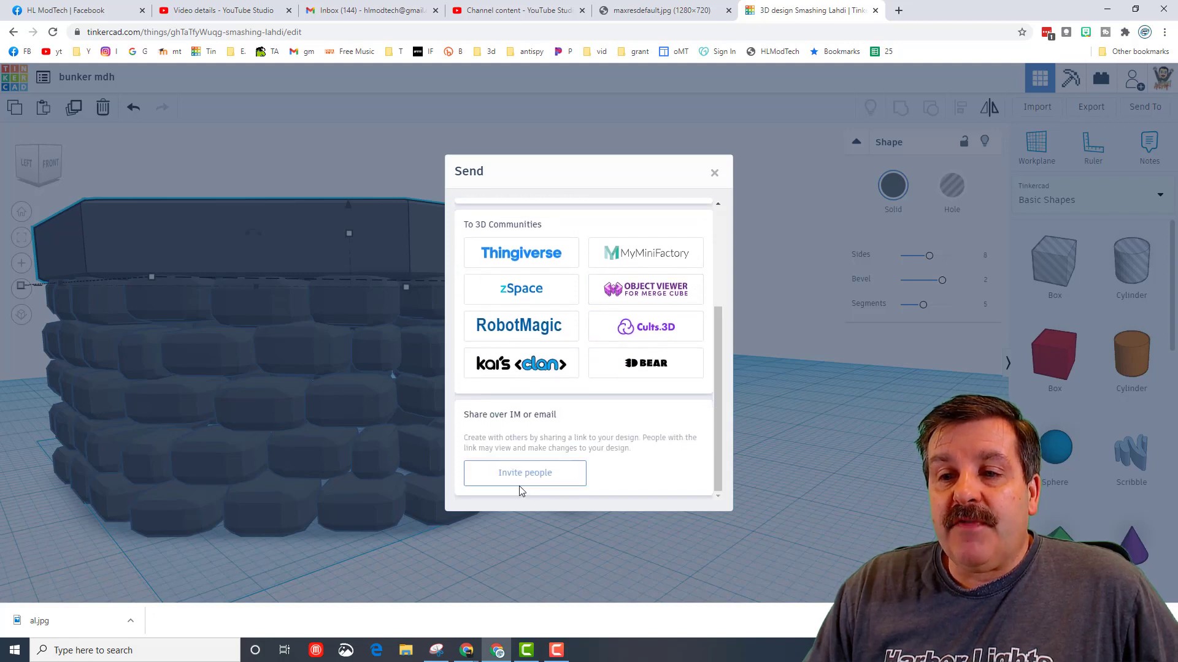
click(519, 485)
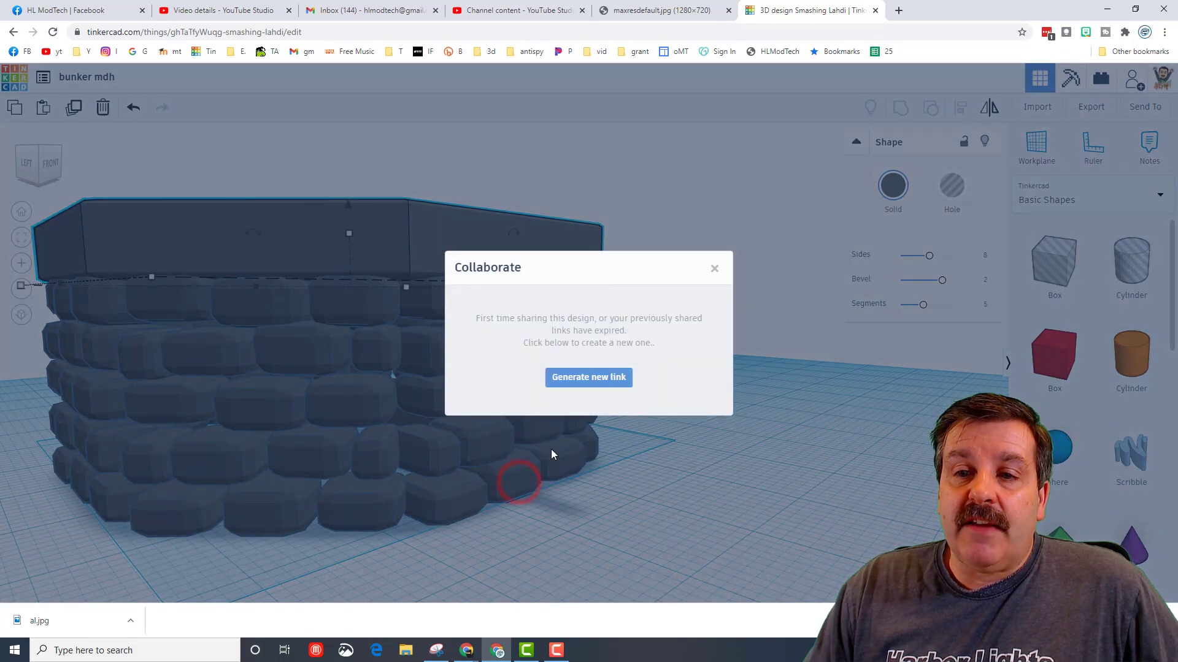
click(574, 381)
click(600, 340)
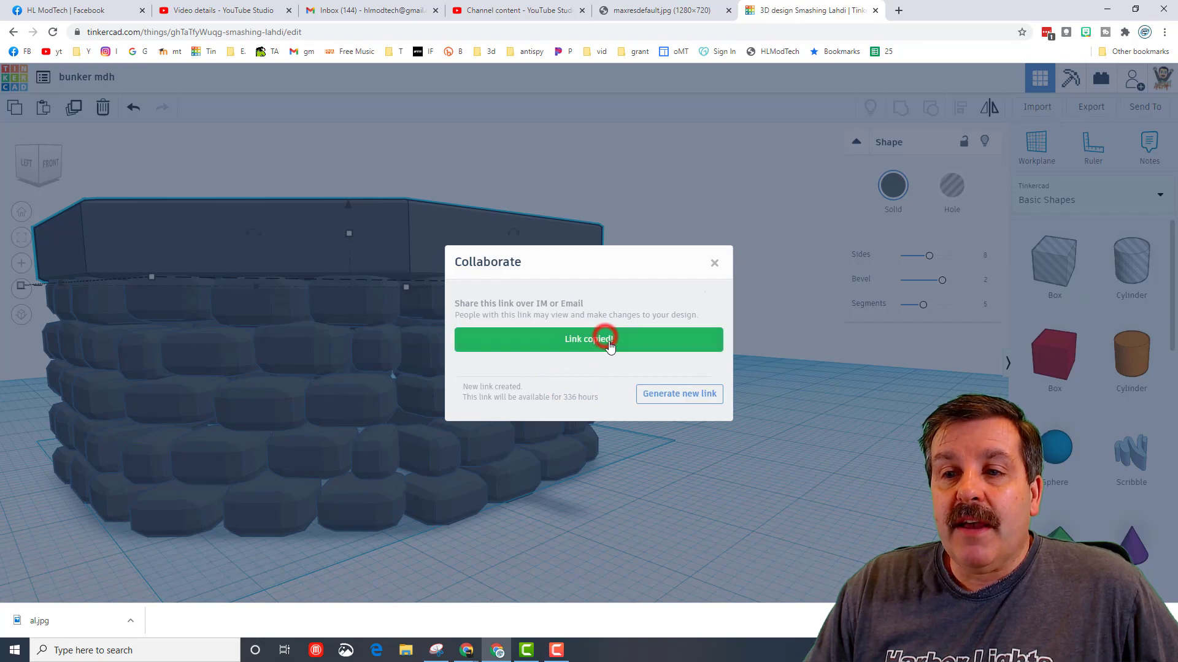
click(715, 265)
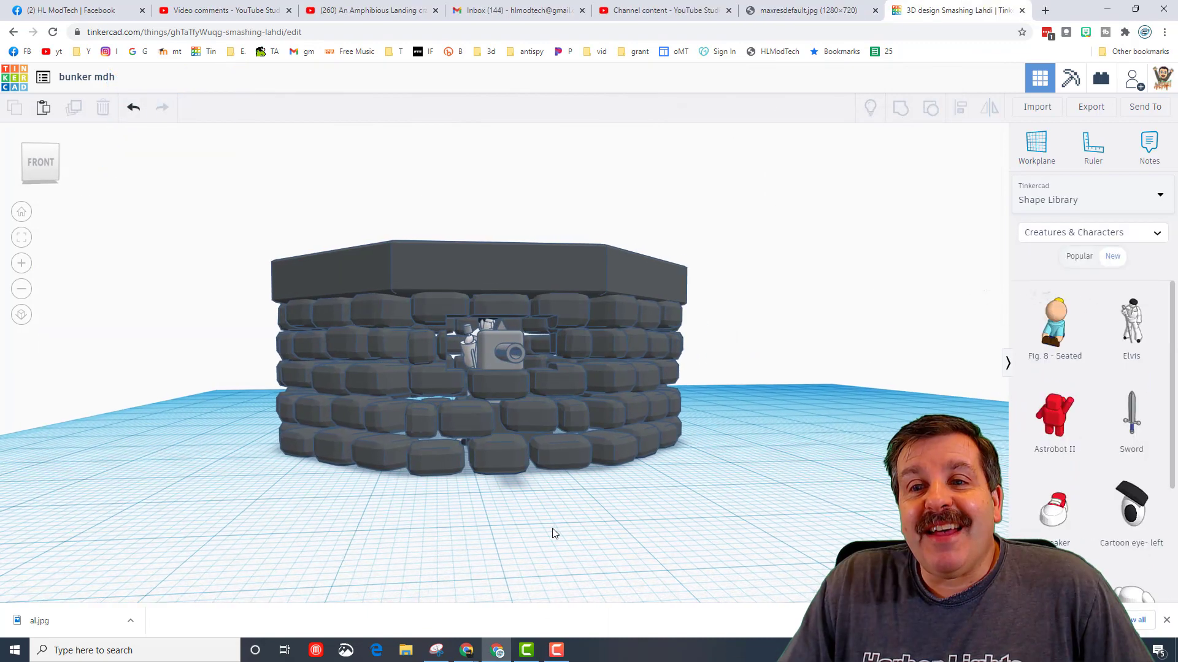
Step: Orbit the view slightly around the finished roofed bunker
right_drag(543, 533, 576, 536)
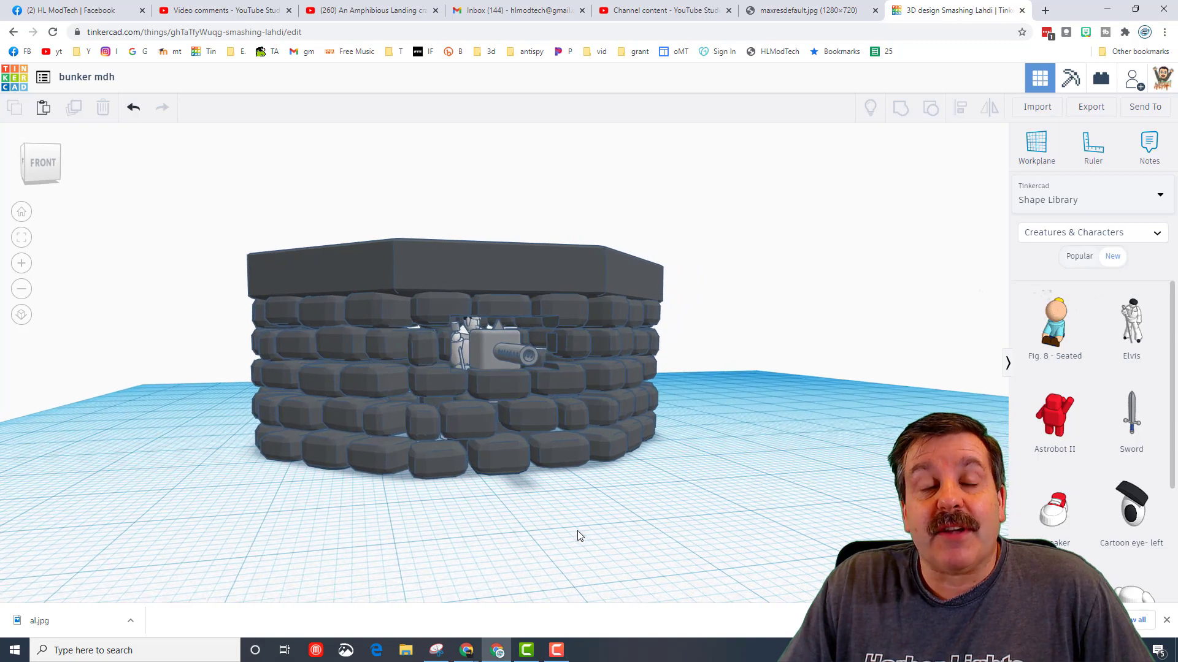